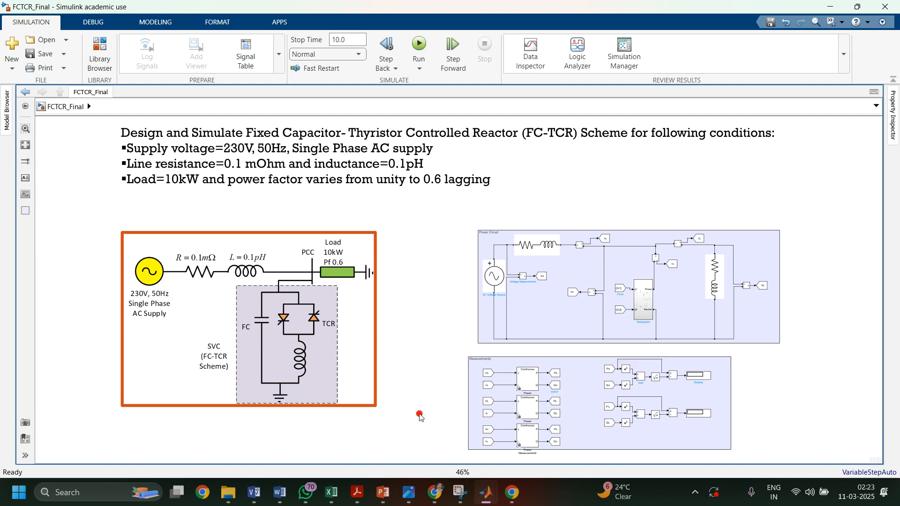
- Insert a From block in the empty canvas area below the single-line circuit diagram
double_click(278, 451)
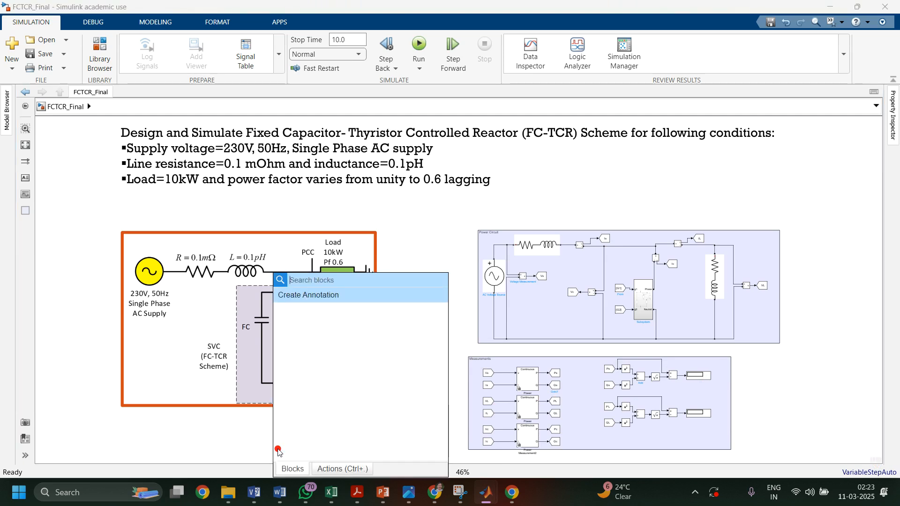
text(from)
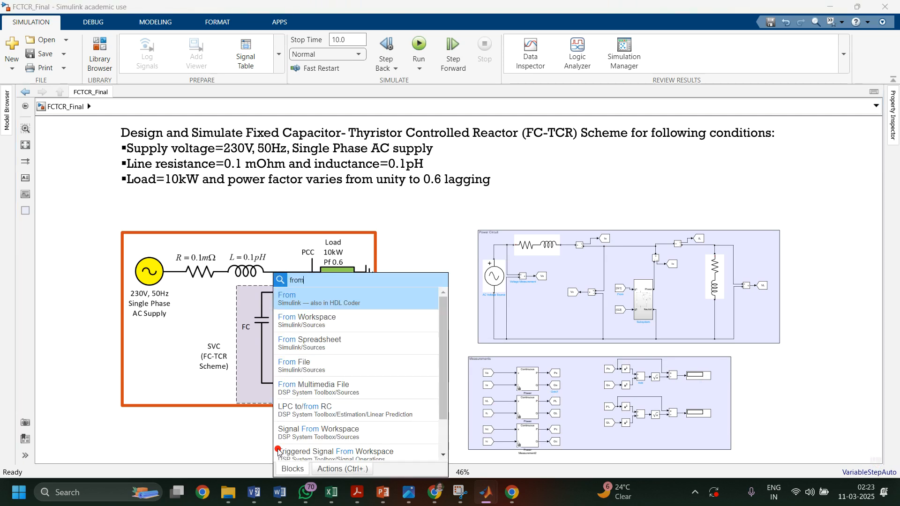
key(Return)
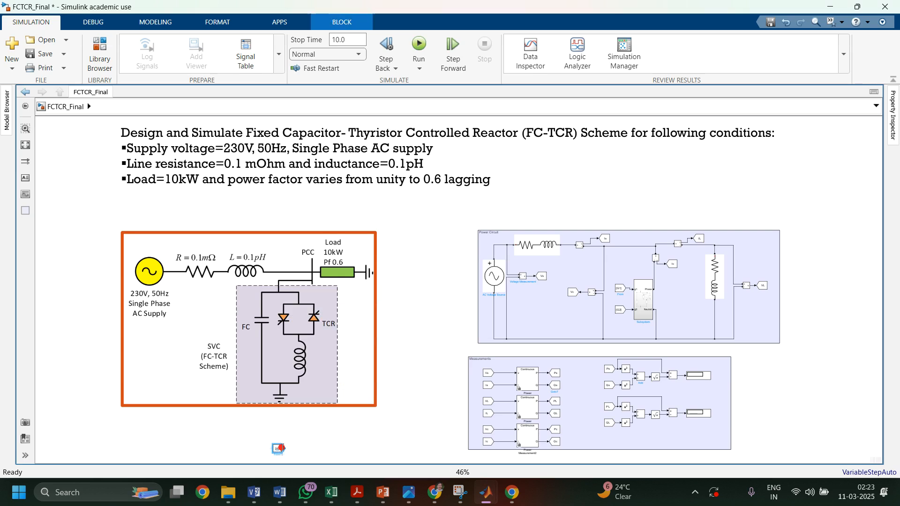
drag(281, 451, 144, 478)
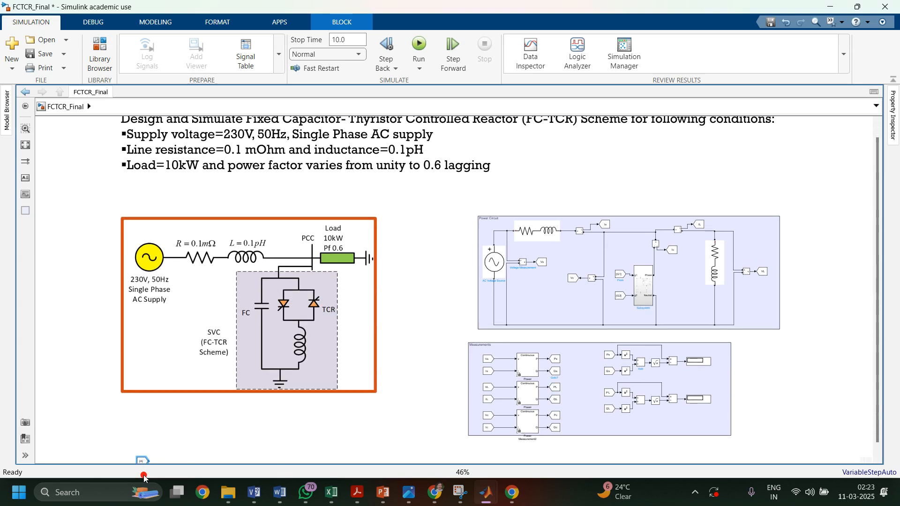
- Switch to the Design of FC TCR presentation in PowerPoint and copy the block diagram picture from the Firing Angle Circuit slide
mouse_move(384, 493)
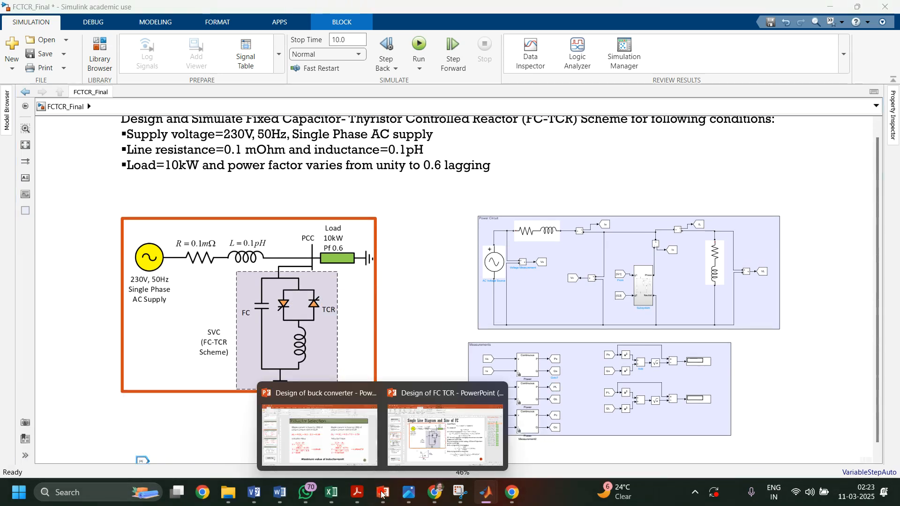
click(412, 443)
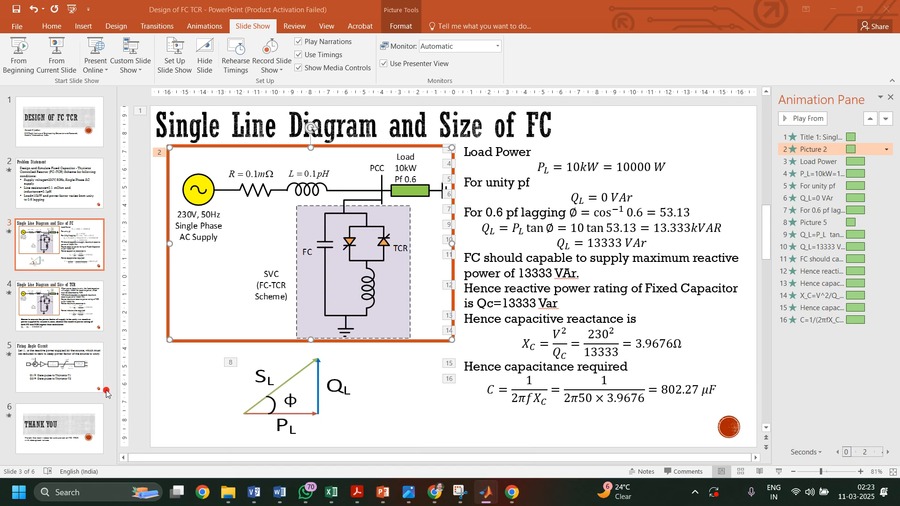
click(89, 364)
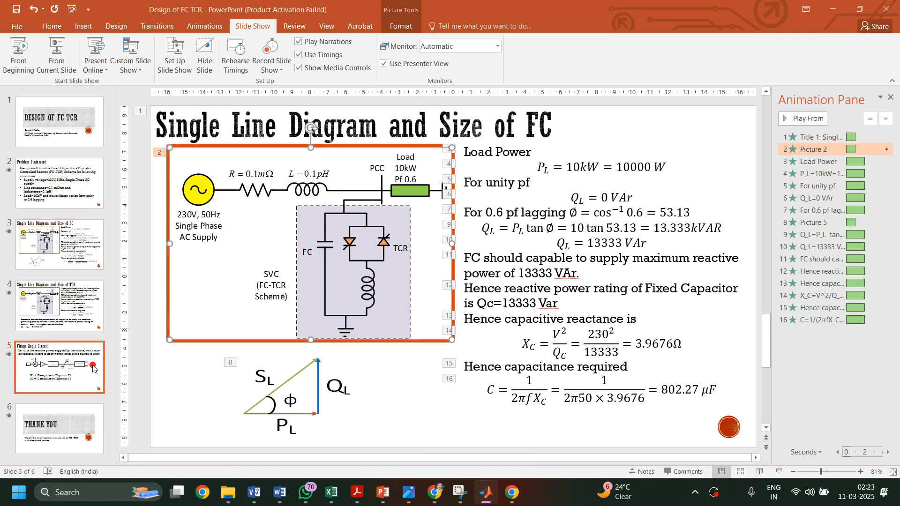
click(256, 257)
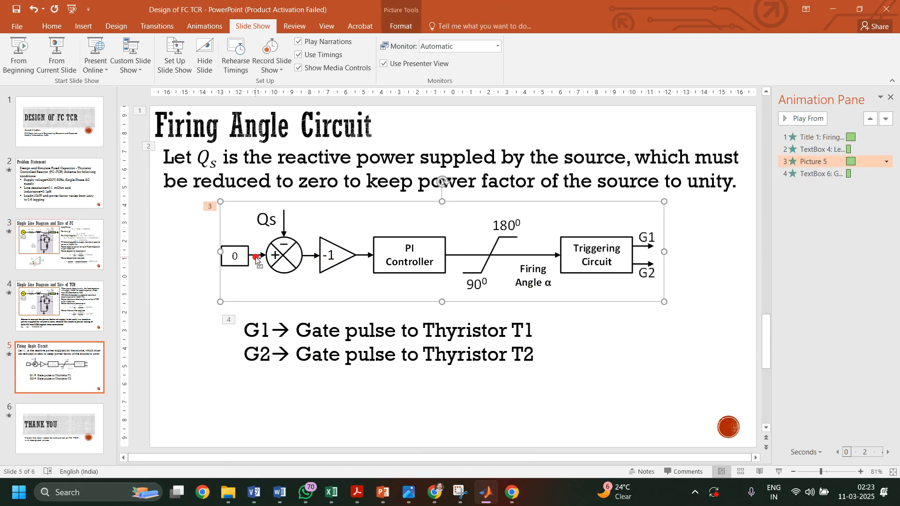
- Switch back to the FCTCR_Final model in Simulink and paste the firing angle diagram onto the canvas
mouse_move(488, 496)
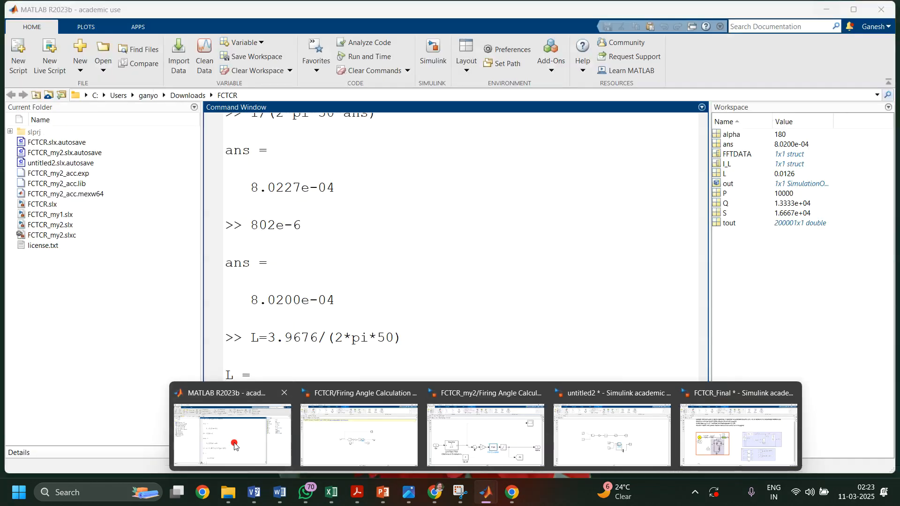
click(270, 438)
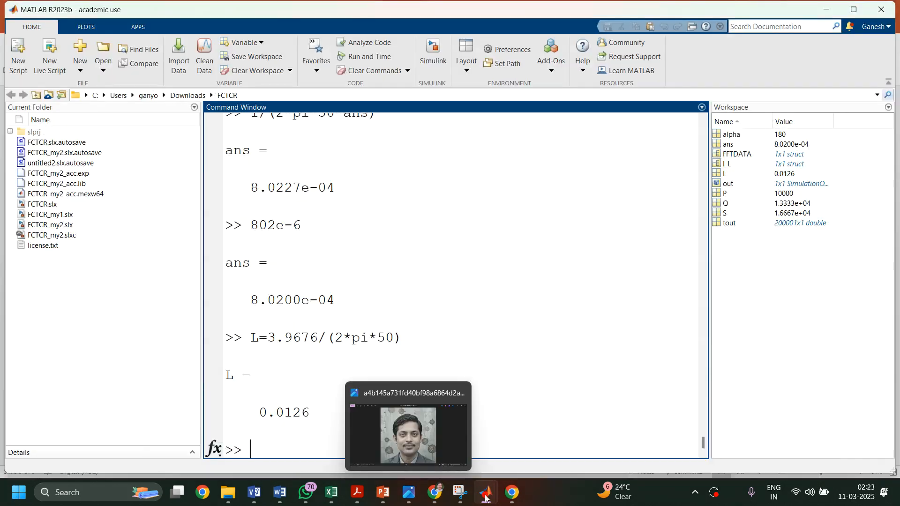
mouse_move(488, 494)
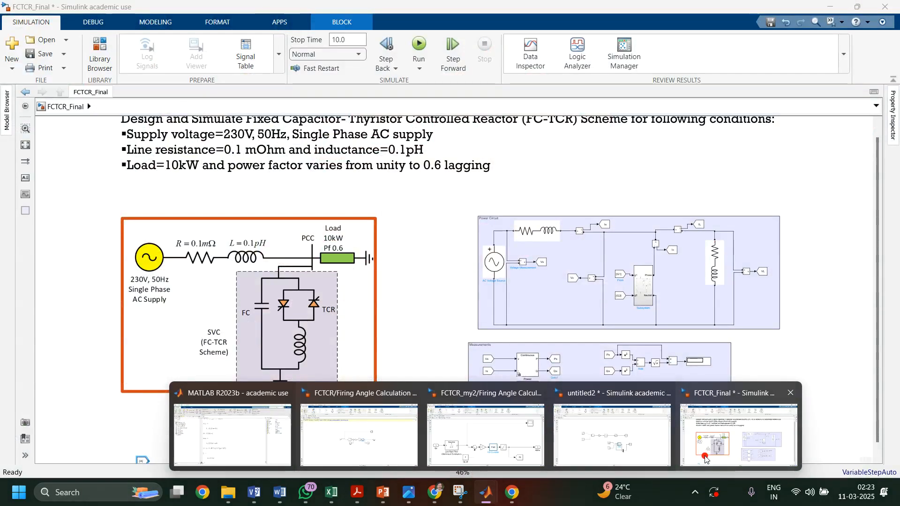
click(739, 435)
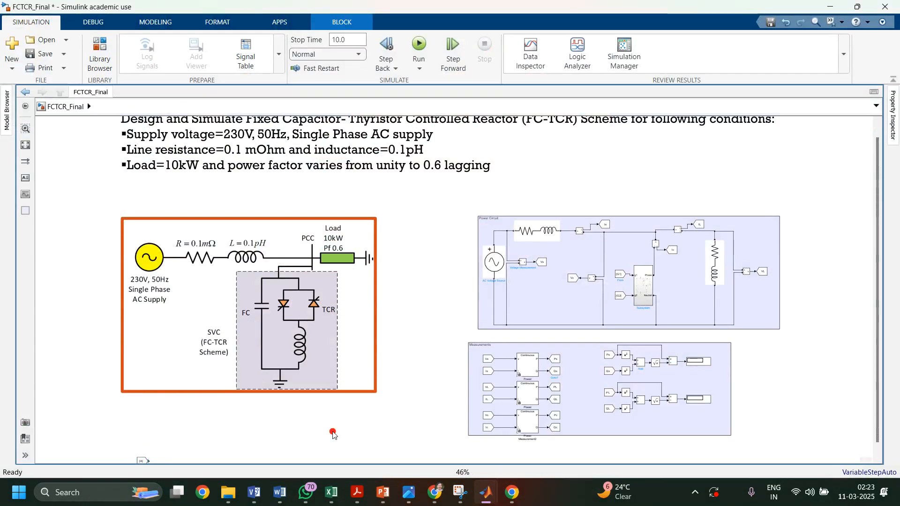
click(333, 432)
key(ctrl+v)
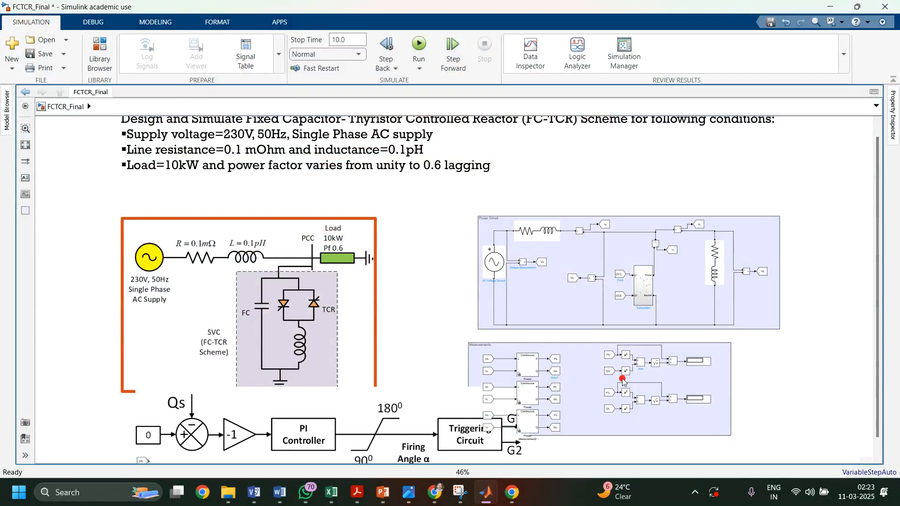
- Place the pasted firing angle picture below the single-line diagram and move the From block below the Measurements area
scroll(882, 313, down, 1)
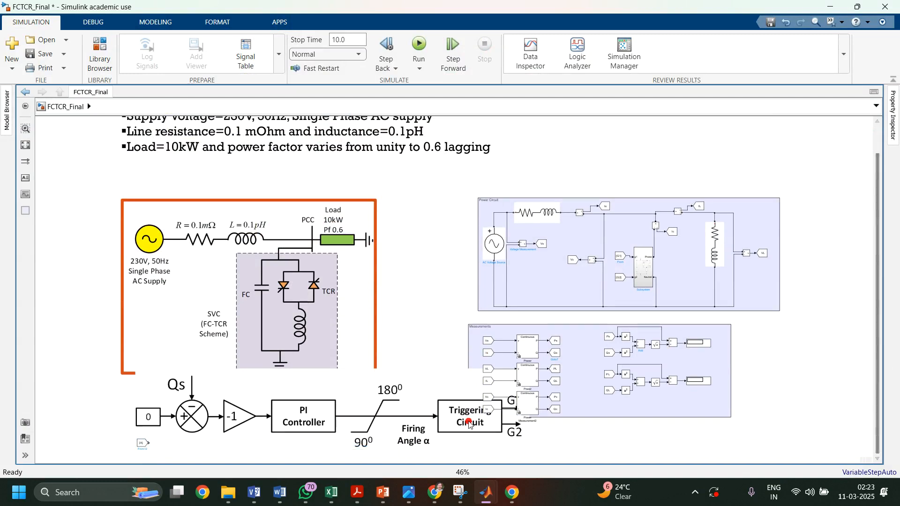
click(139, 444)
drag(169, 435, 223, 395)
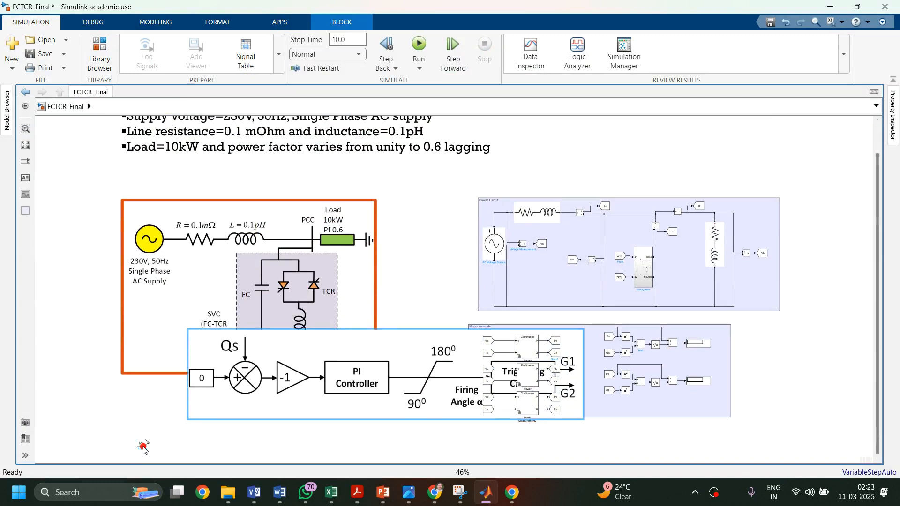
drag(145, 447, 605, 438)
click(449, 373)
drag(383, 412, 308, 449)
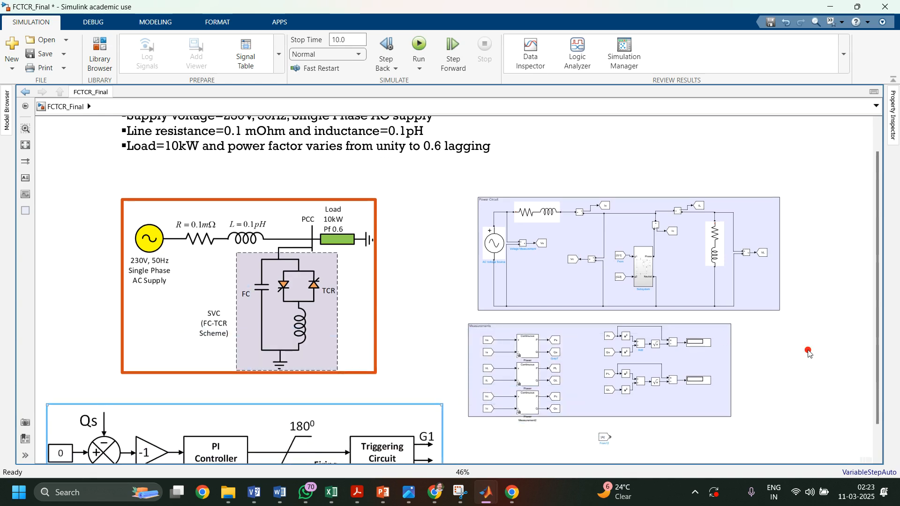
scroll(877, 376, down, 2)
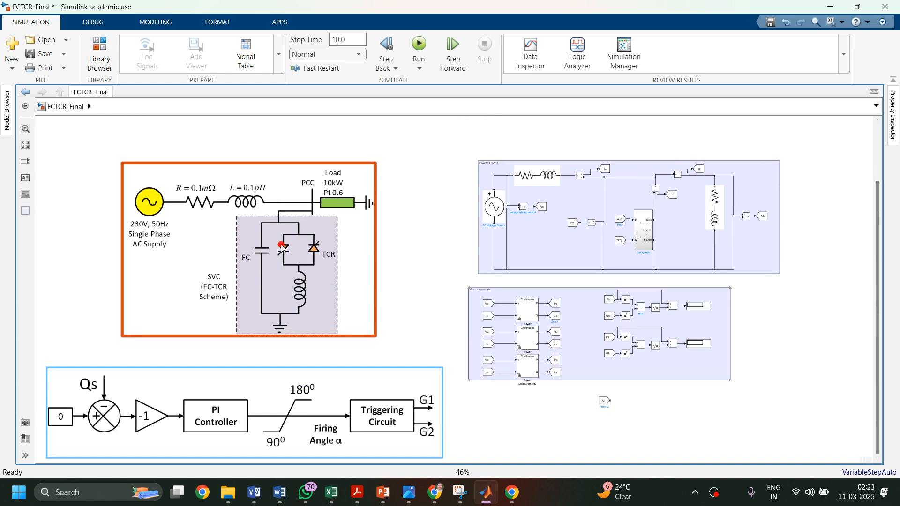
- Move the From block to just below the power measurement blocks, beside the firing angle picture
click(25, 128)
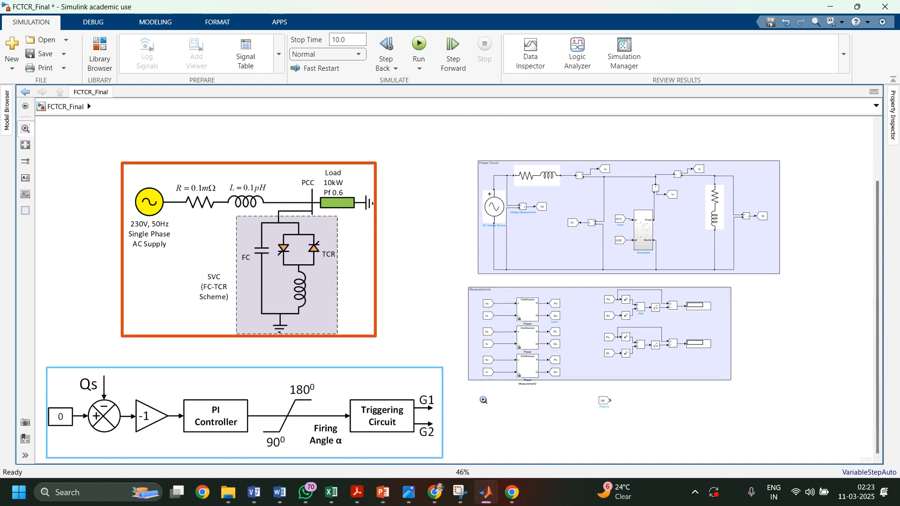
click(484, 400)
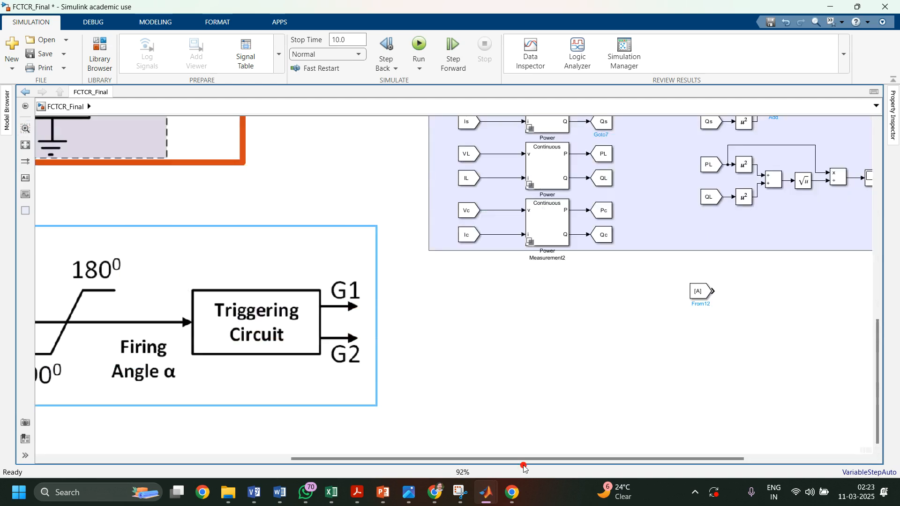
drag(527, 462, 248, 459)
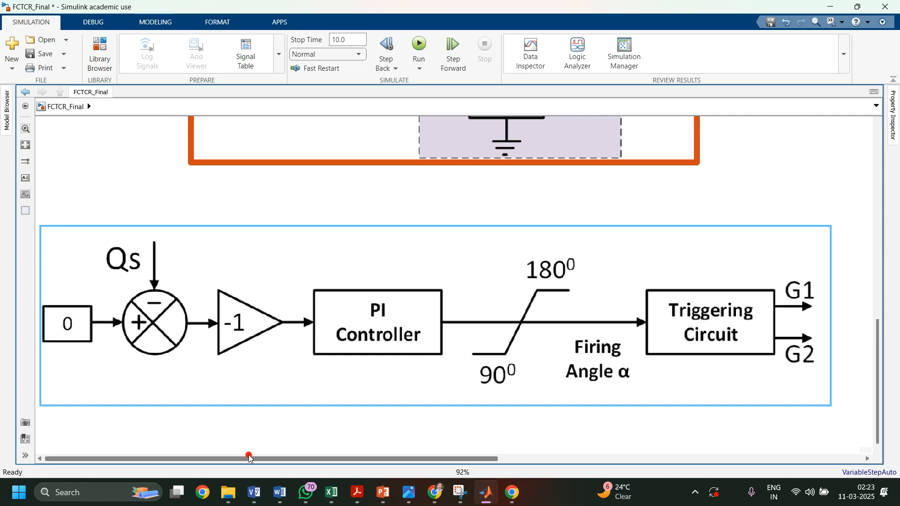
drag(249, 458, 584, 305)
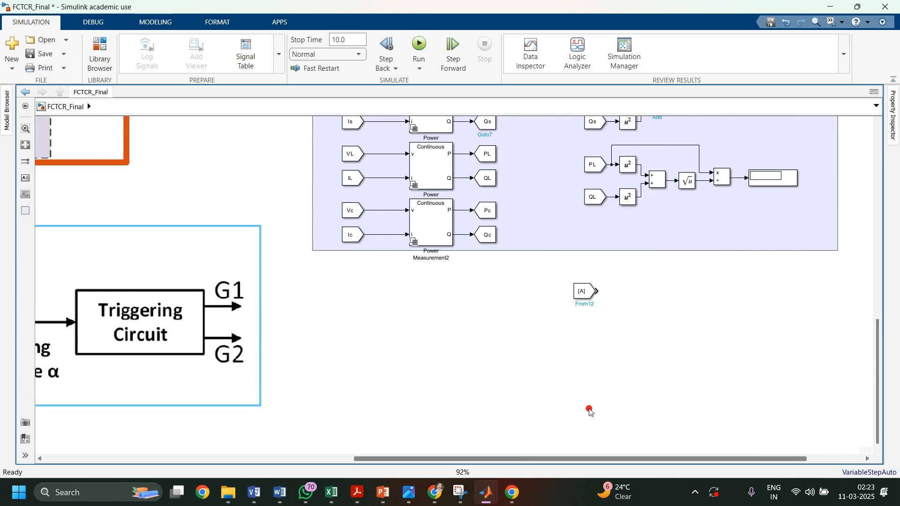
click(585, 291)
drag(429, 307, 396, 303)
- Set the From block's Goto tag to Qs
double_click(396, 303)
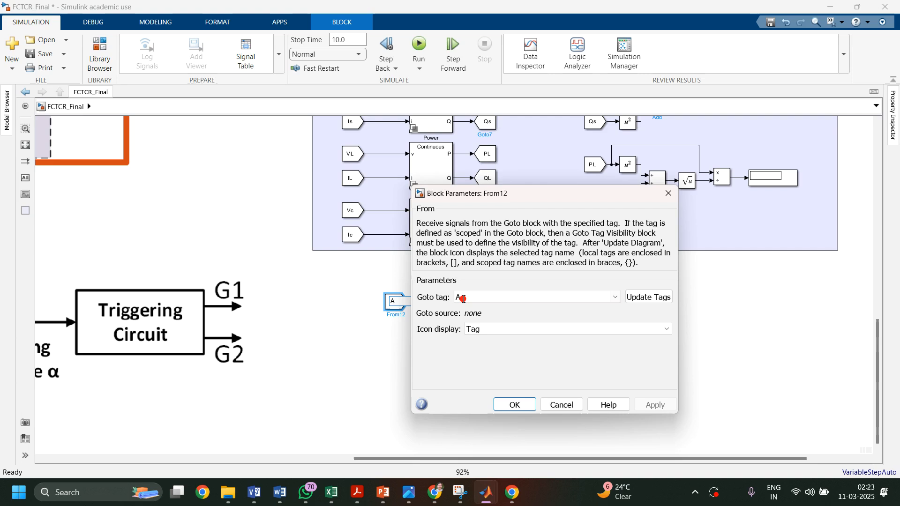
text(Q)
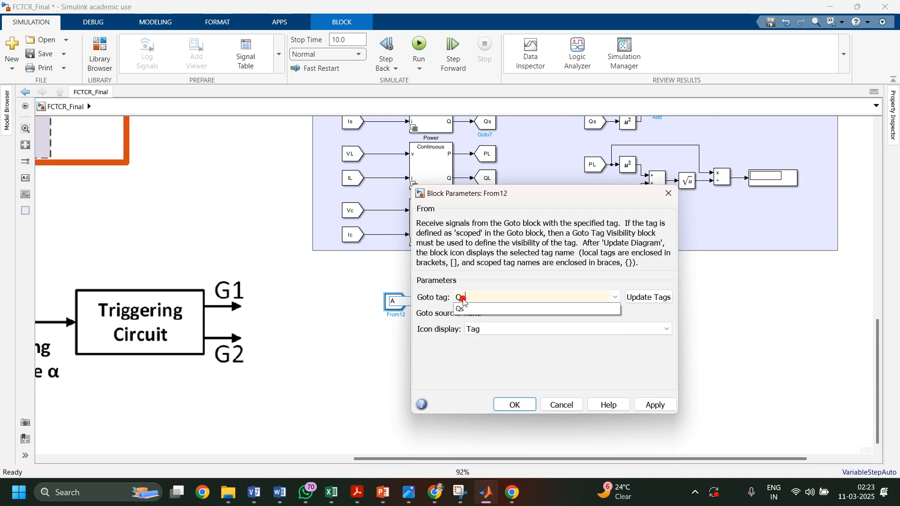
text(s)
click(657, 406)
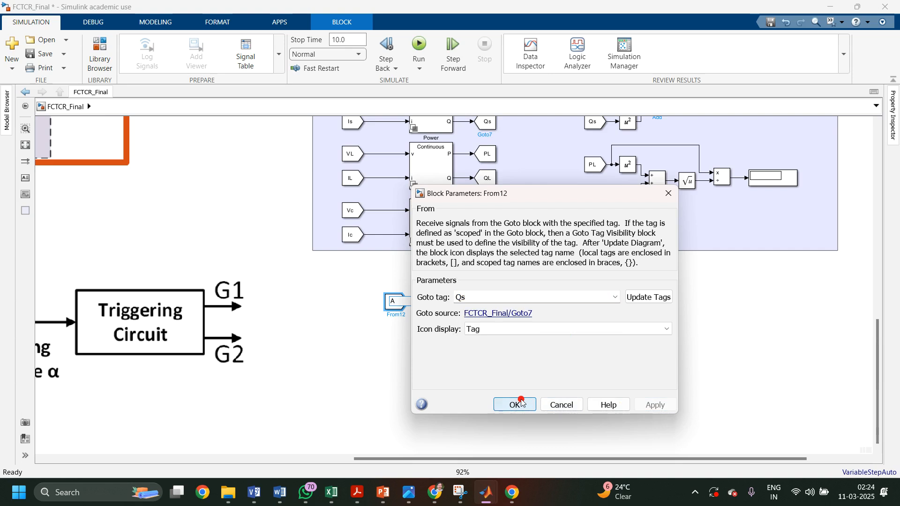
click(516, 404)
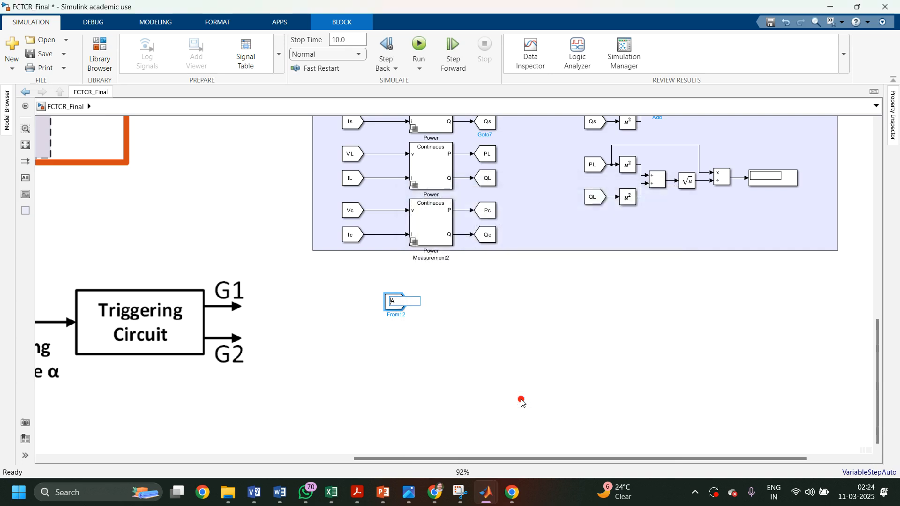
click(465, 378)
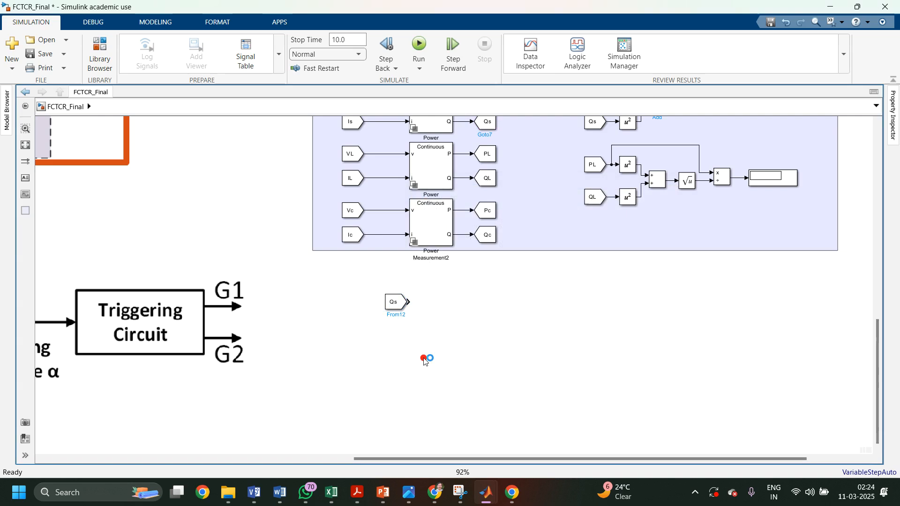
- Insert an Add block near the Qs From block
double_click(424, 361)
text(ad)
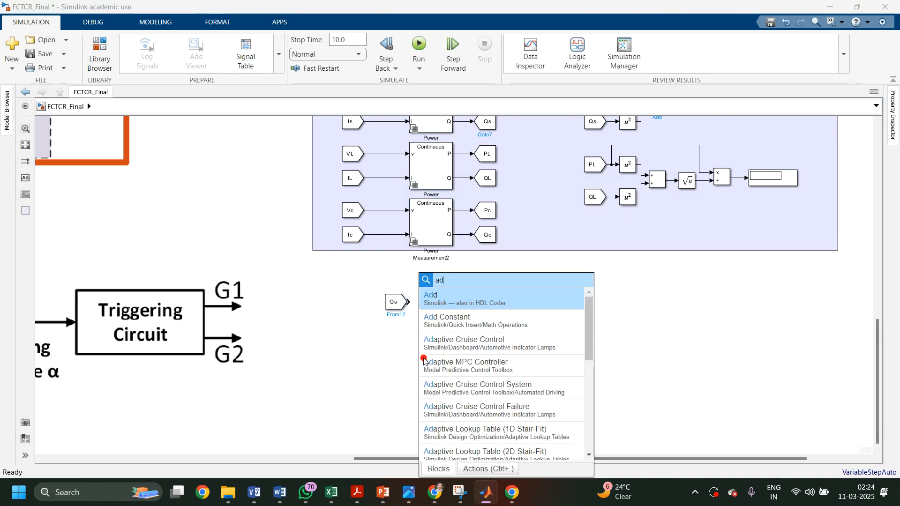
text(d)
key(Return)
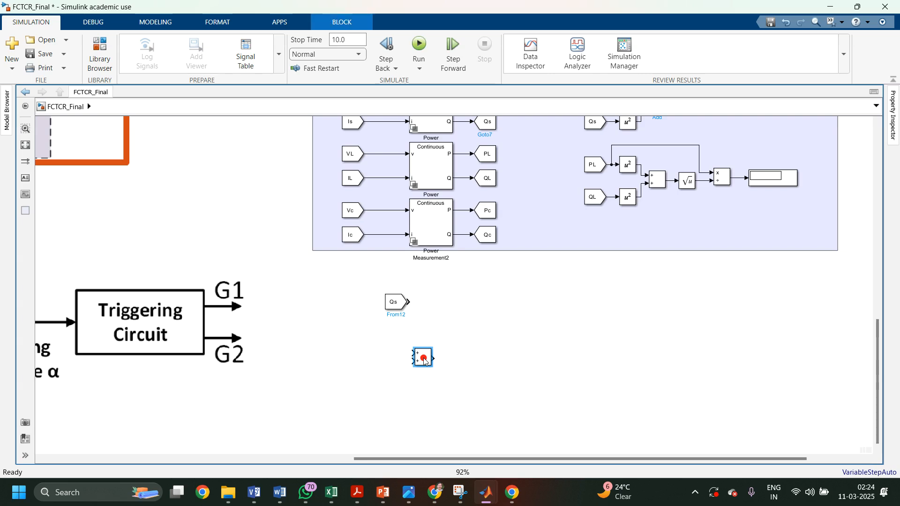
- Set the new Add block's list of signs to -+ and connect the Qs From block to its negative input
double_click(425, 361)
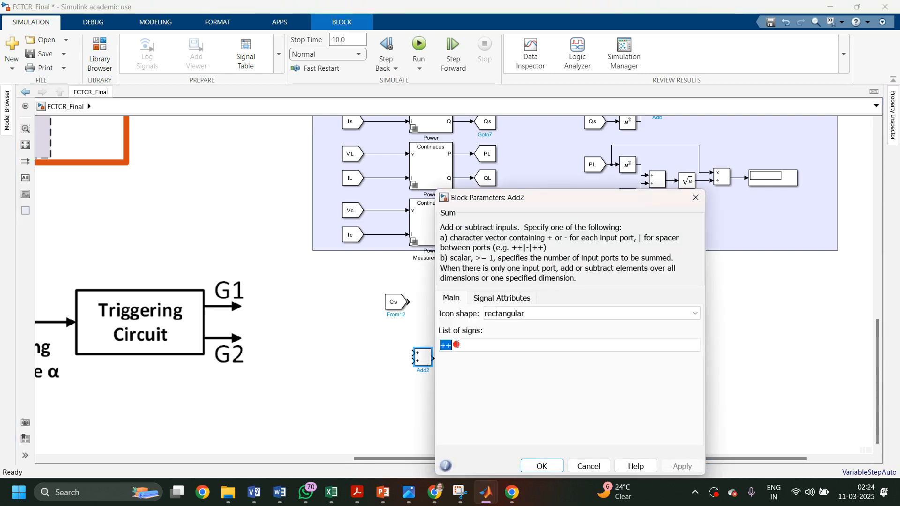
text(-+)
key(Return)
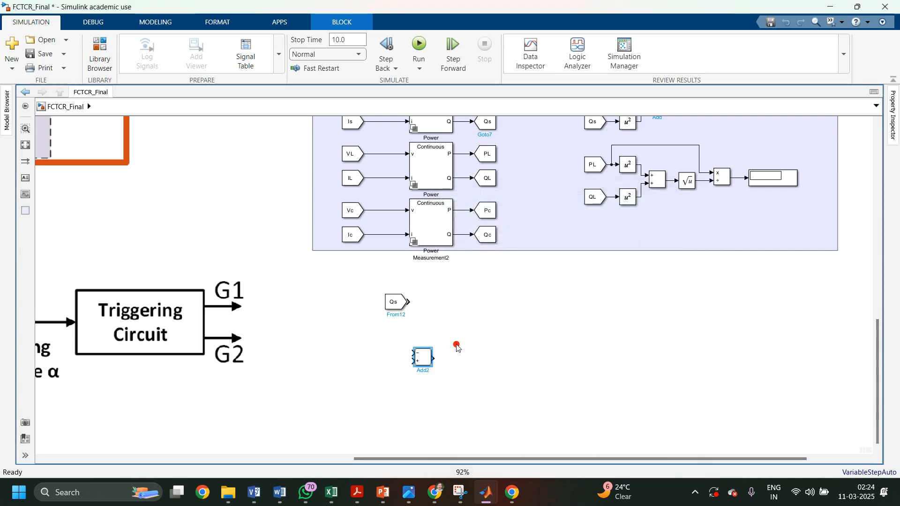
drag(424, 362, 459, 311)
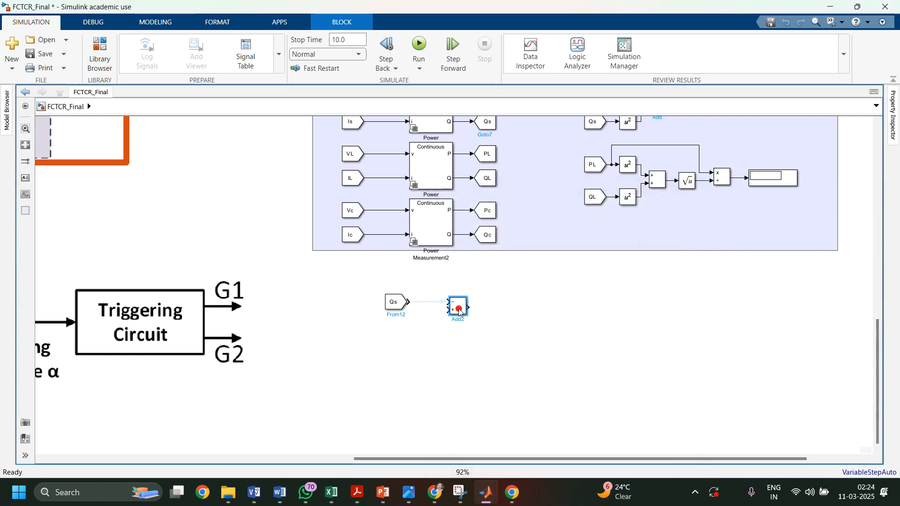
click(436, 303)
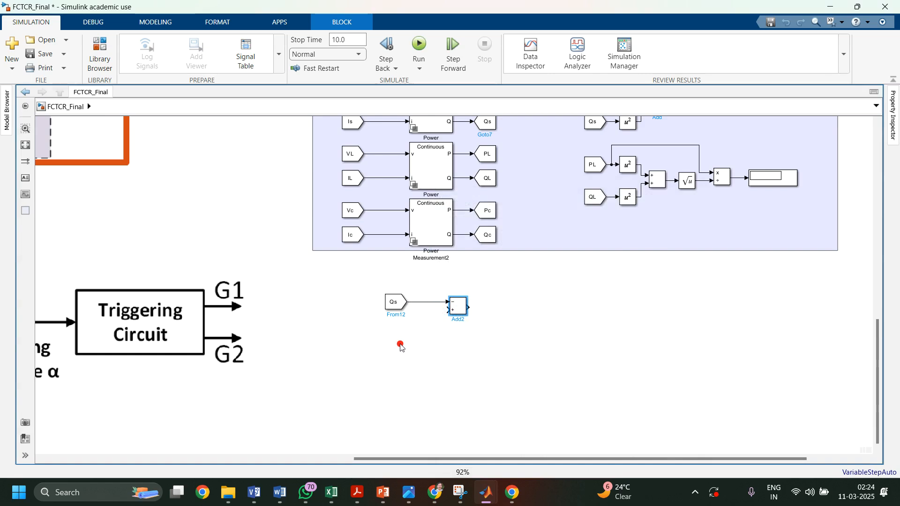
- Insert a Simulink Constant block below the Qs From block
double_click(400, 347)
text(co)
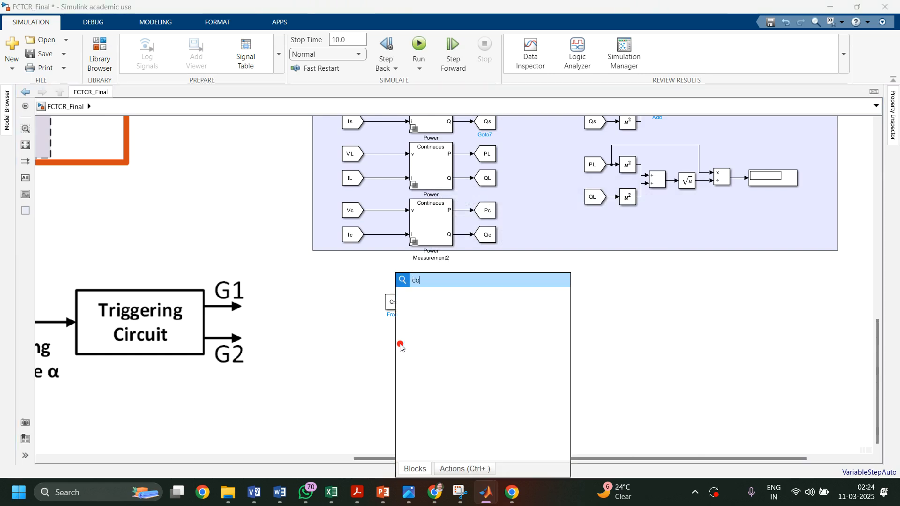
text(nstant)
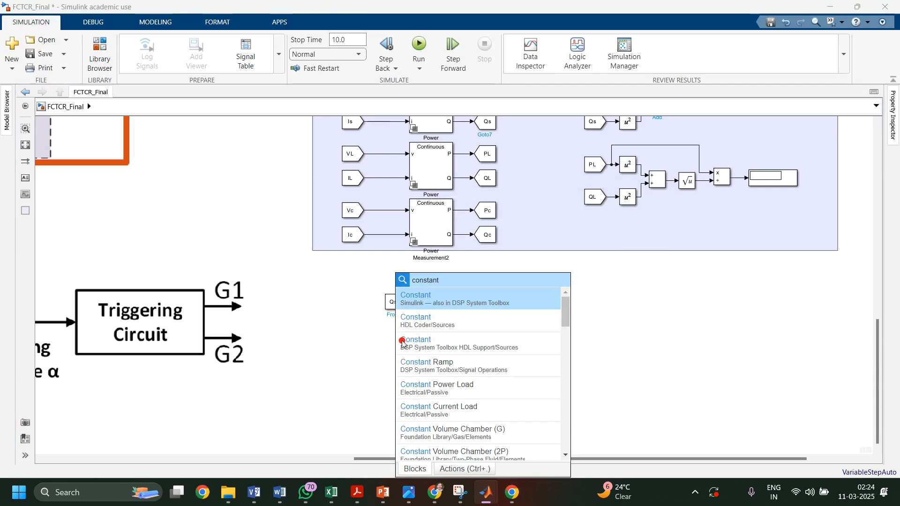
click(424, 304)
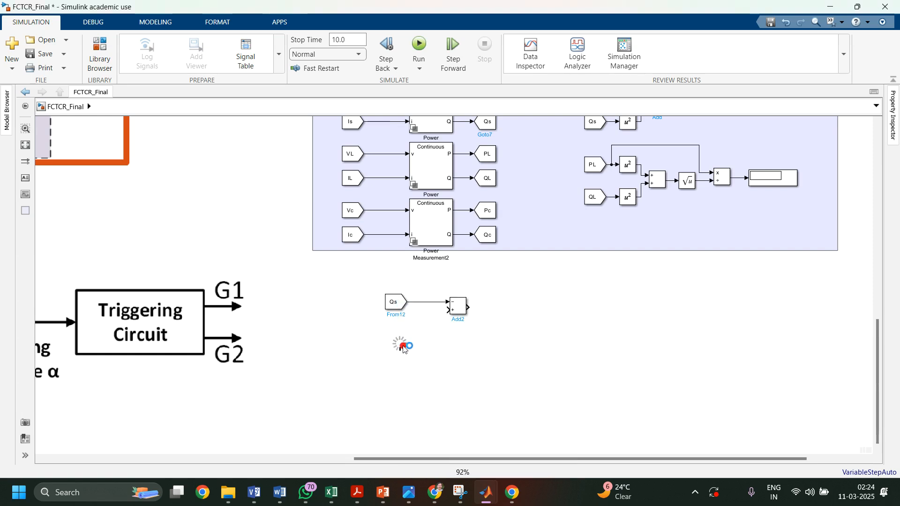
- Connect the Constant block to the Add block's positive input and set its constant value to 0
drag(403, 348, 450, 310)
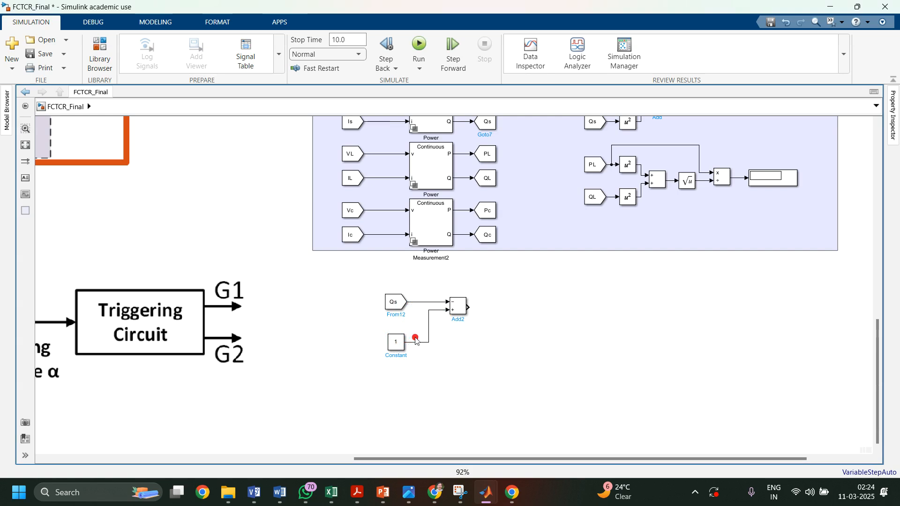
double_click(395, 346)
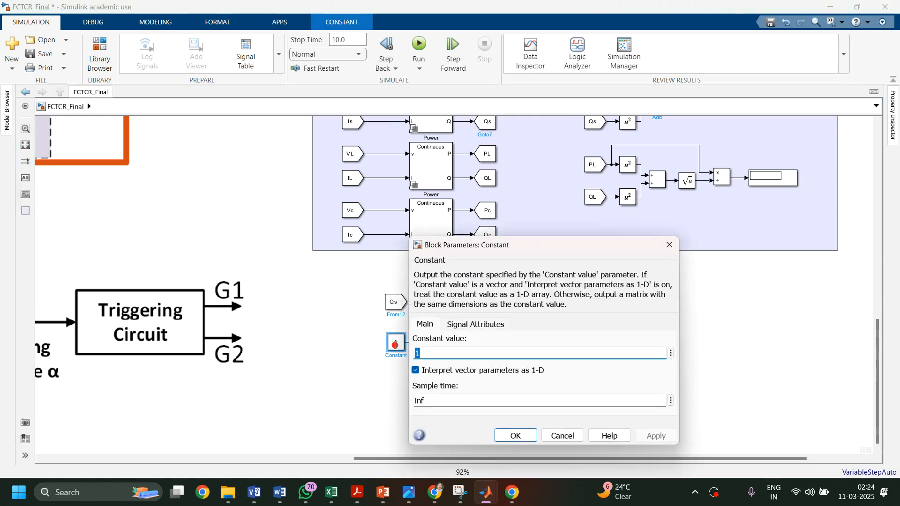
text(0)
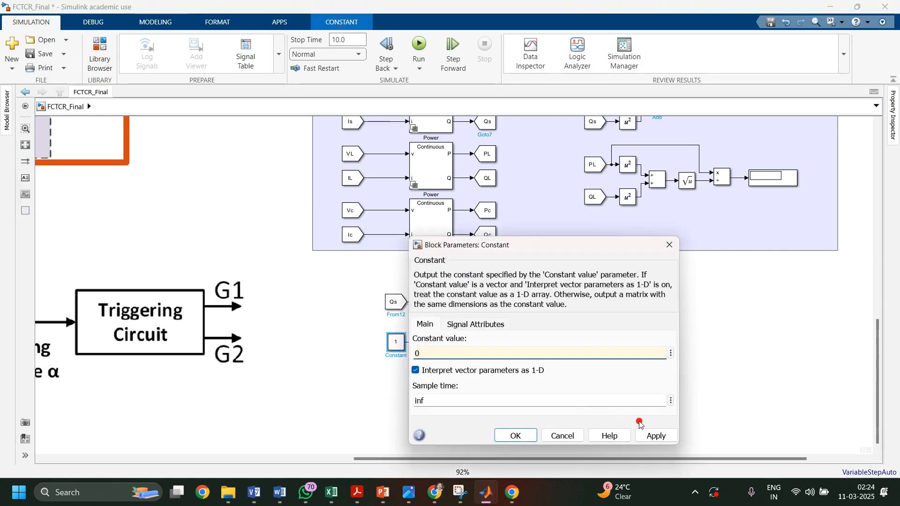
click(652, 435)
click(515, 436)
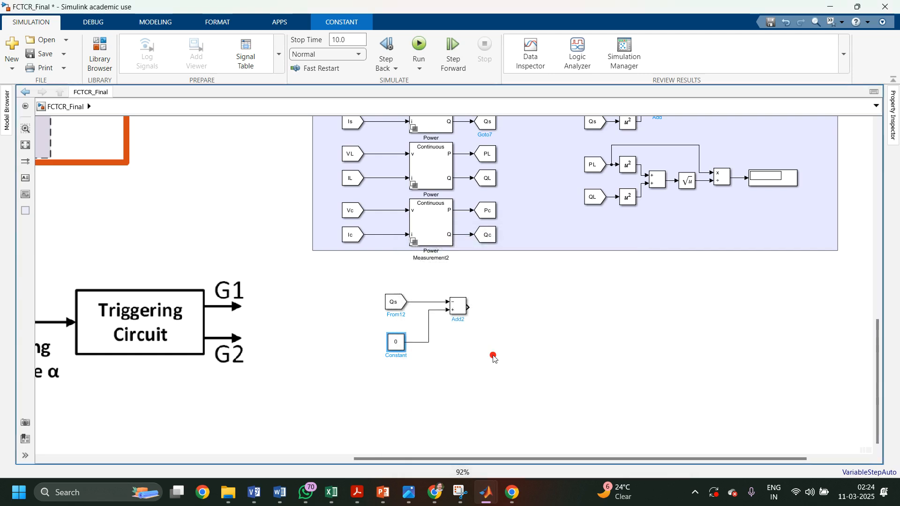
- Move the Add block between the Qs and Constant rows, and attach a new Gain block to its output
drag(467, 313, 439, 324)
double_click(486, 328)
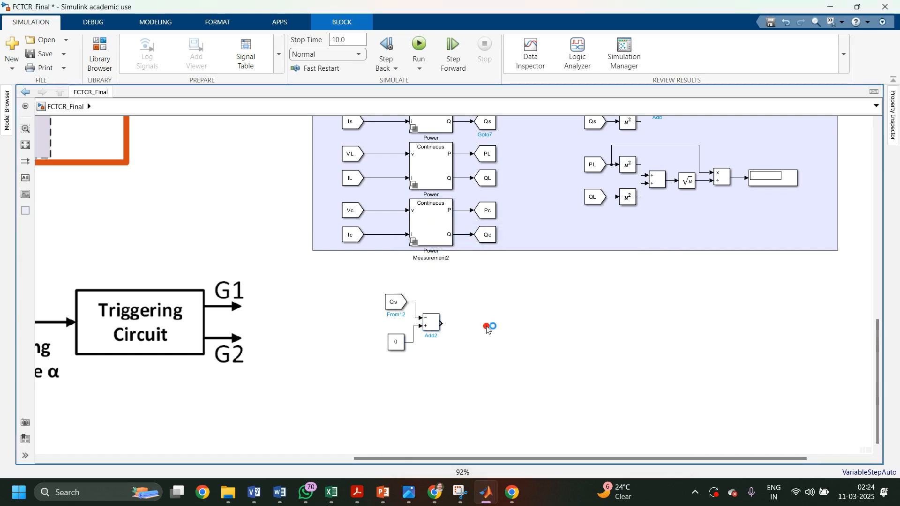
text(gain)
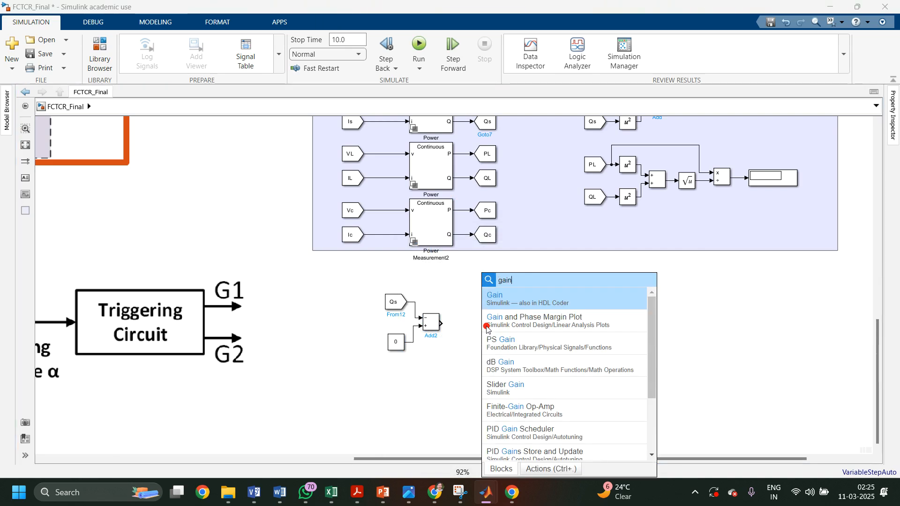
key(Return)
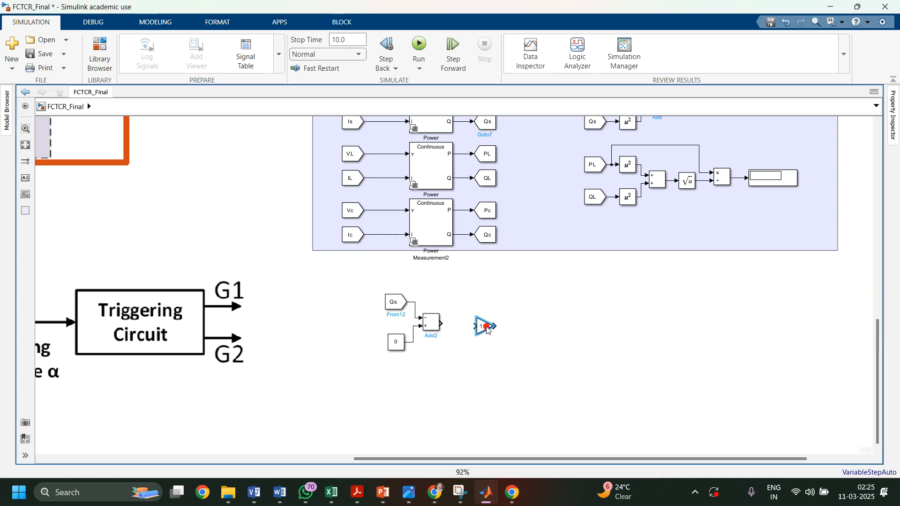
mouse_move(474, 327)
mouse_down()
mouse_move(443, 324)
mouse_move(462, 324)
mouse_up()
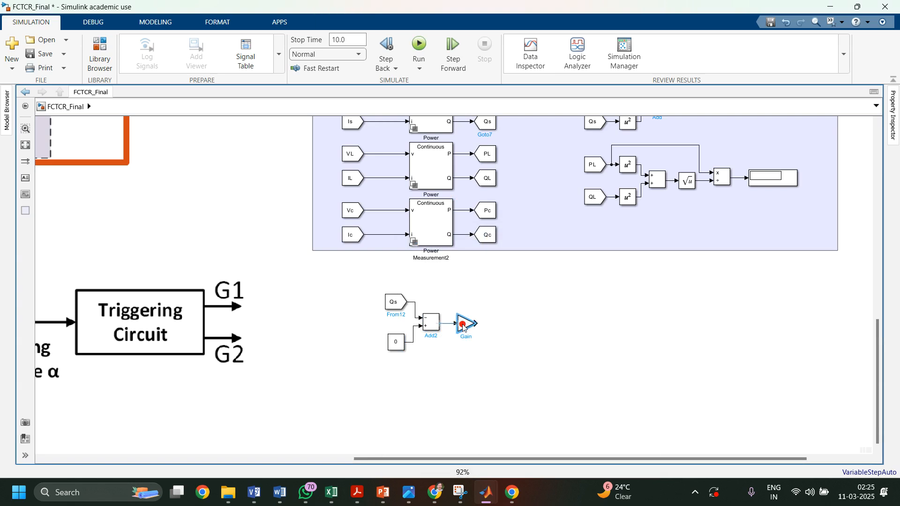
- Set the Gain block's gain to -1
double_click(462, 324)
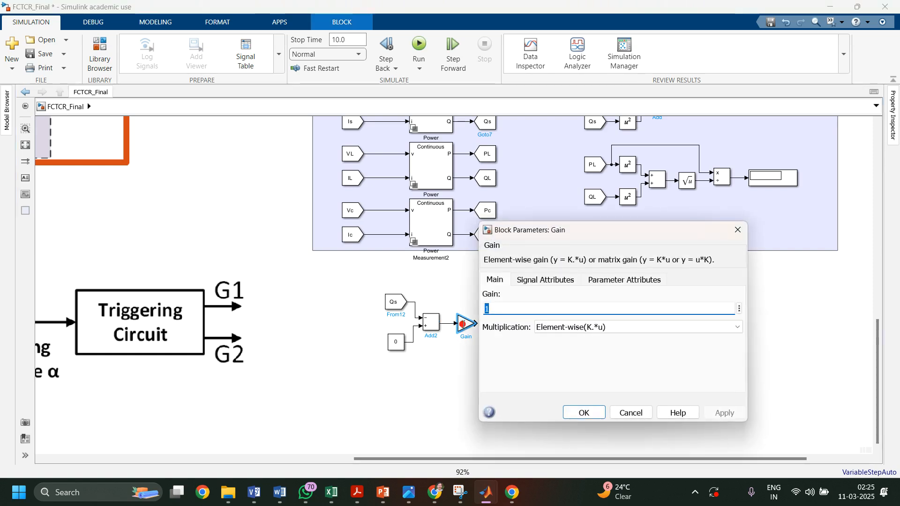
text(-)
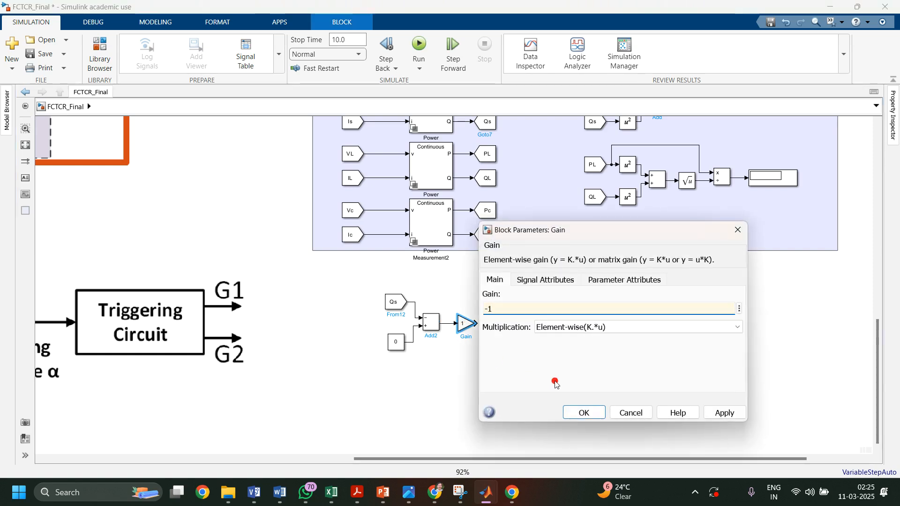
click(715, 415)
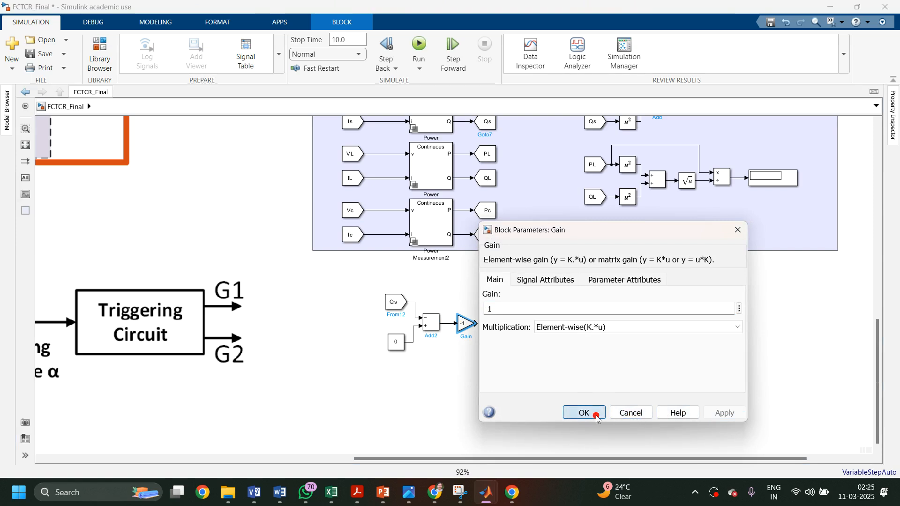
click(582, 412)
click(547, 352)
double_click(547, 351)
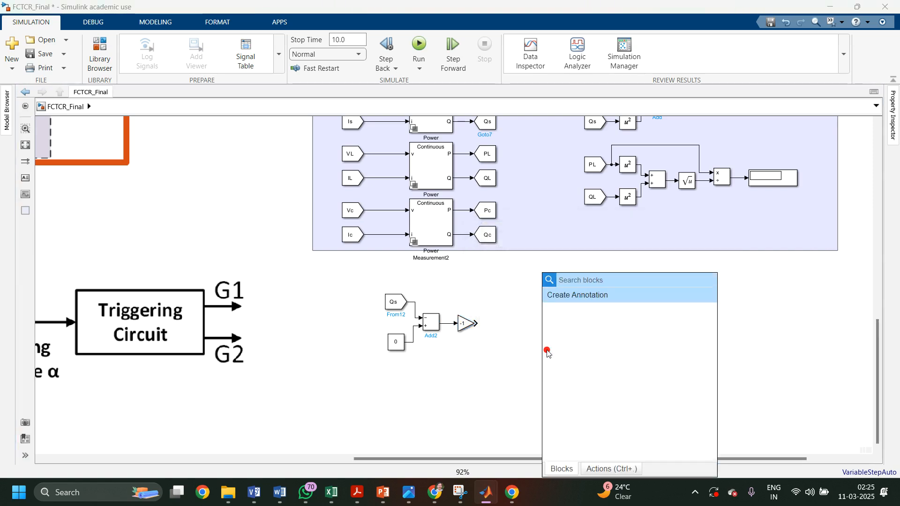
text(pi)
key(Return)
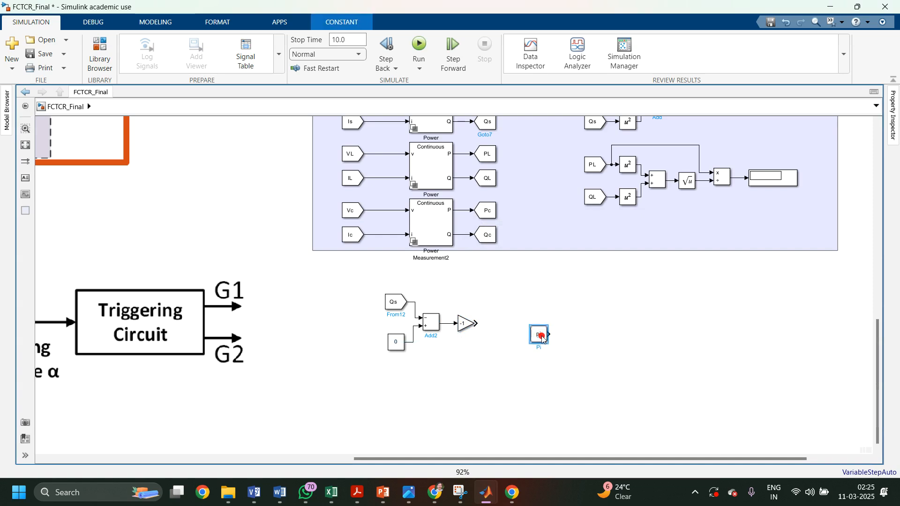
key(Delete)
- Insert a continuous PID Controller block and connect its input to the Gain block's output
double_click(542, 327)
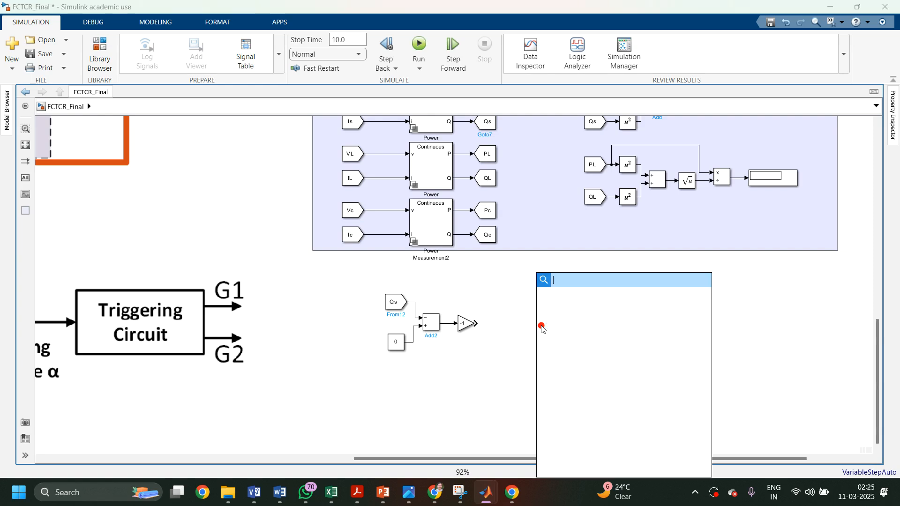
text(PI)
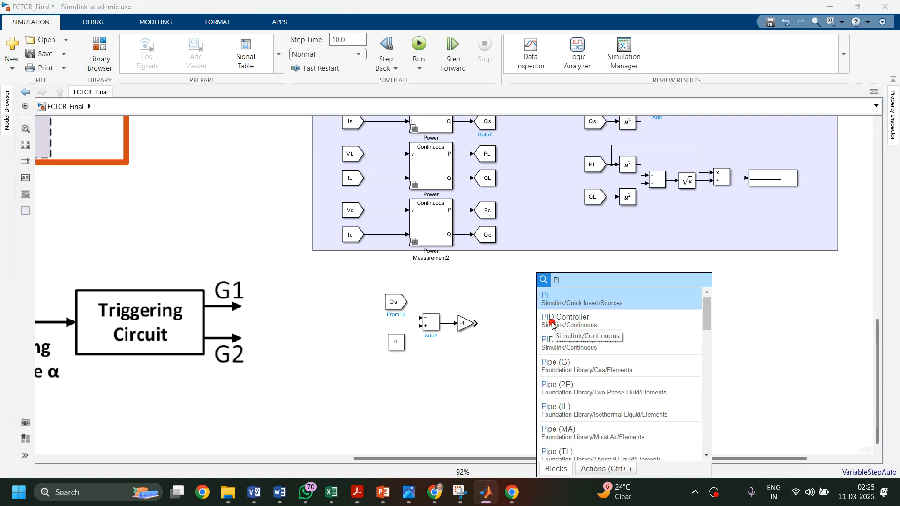
click(552, 323)
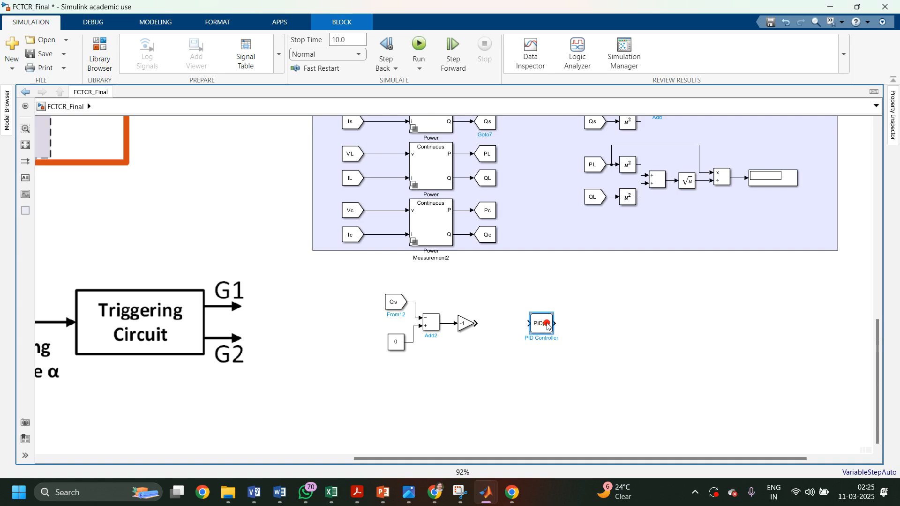
drag(546, 327, 493, 325)
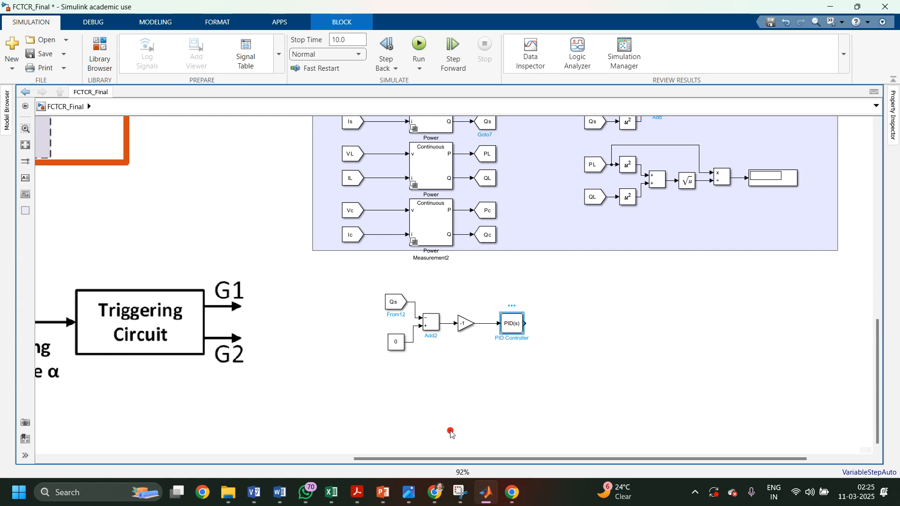
- Examine the PI controller's parameters in the FCTCR_my2 model's Firing Angle Calculation subsystem, and return to the FCTCR_Final model
mouse_move(486, 492)
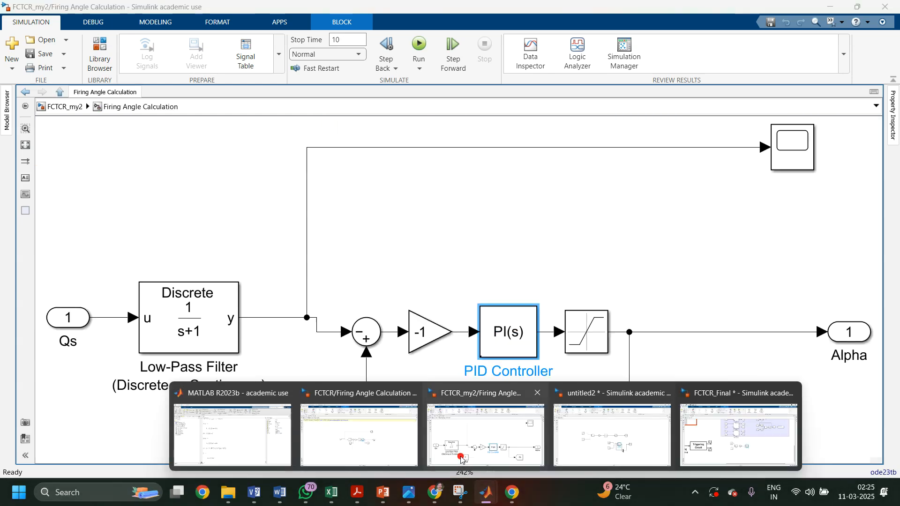
click(461, 459)
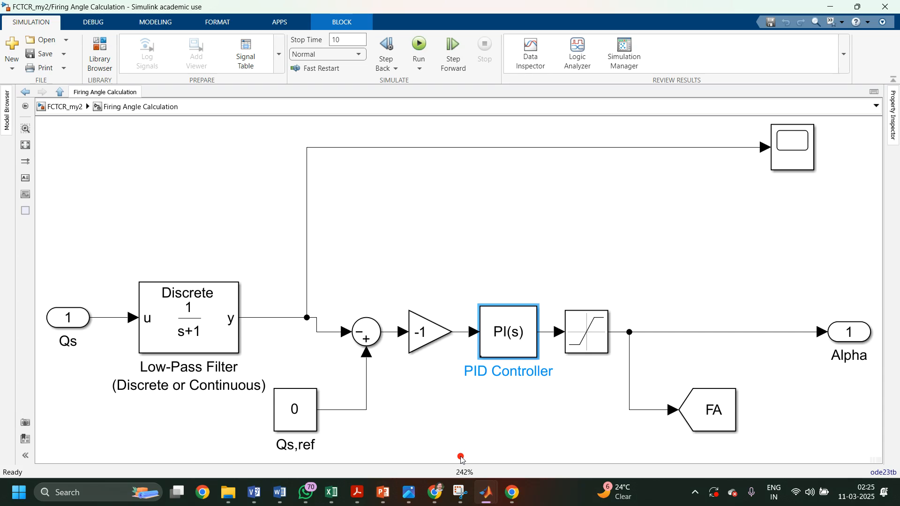
double_click(506, 360)
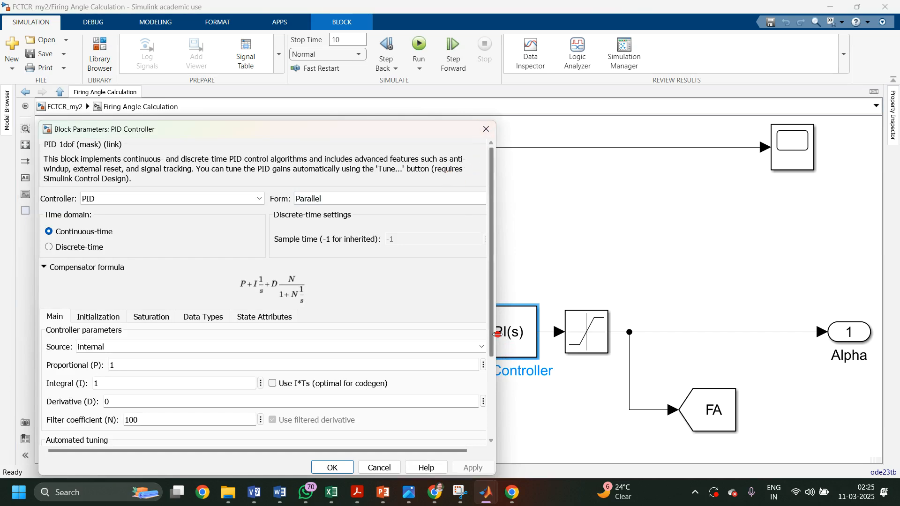
click(518, 338)
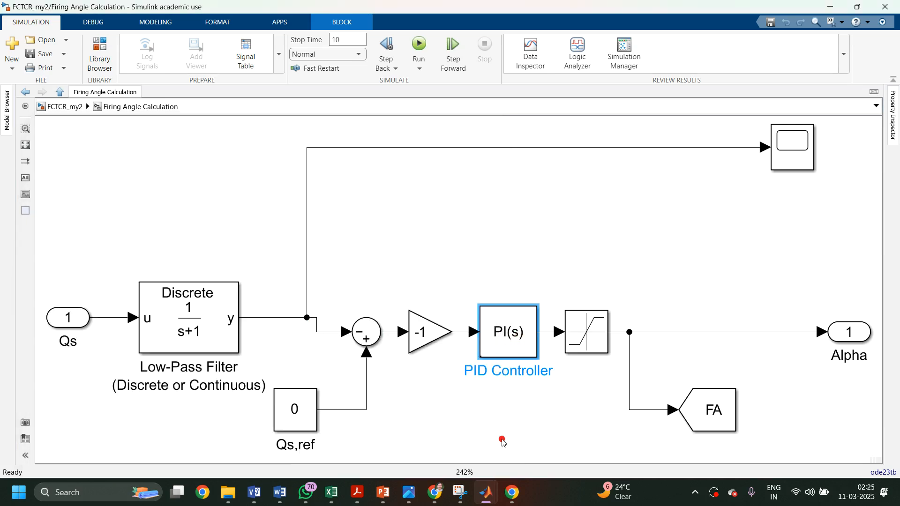
mouse_move(490, 490)
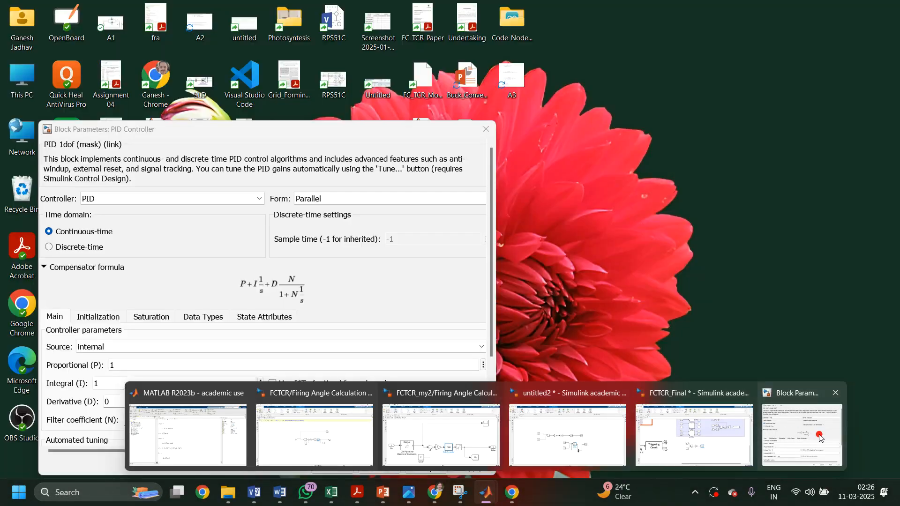
click(820, 437)
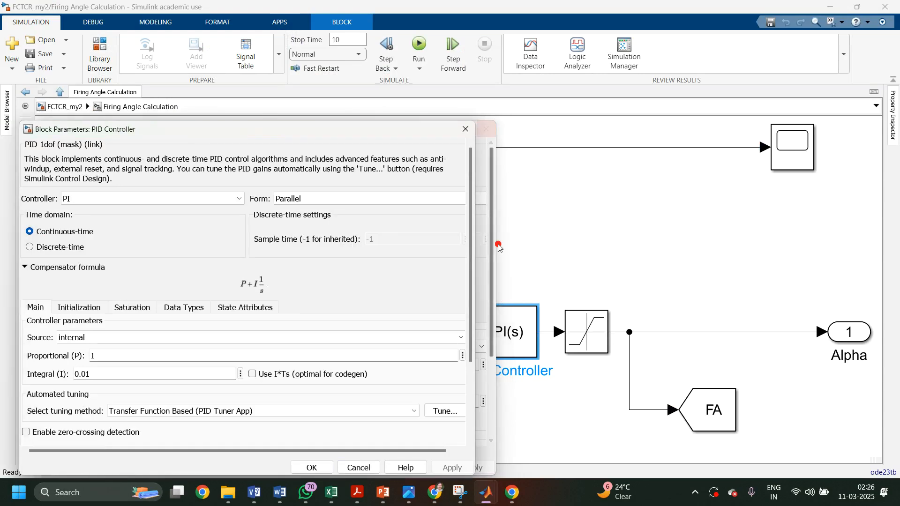
click(461, 134)
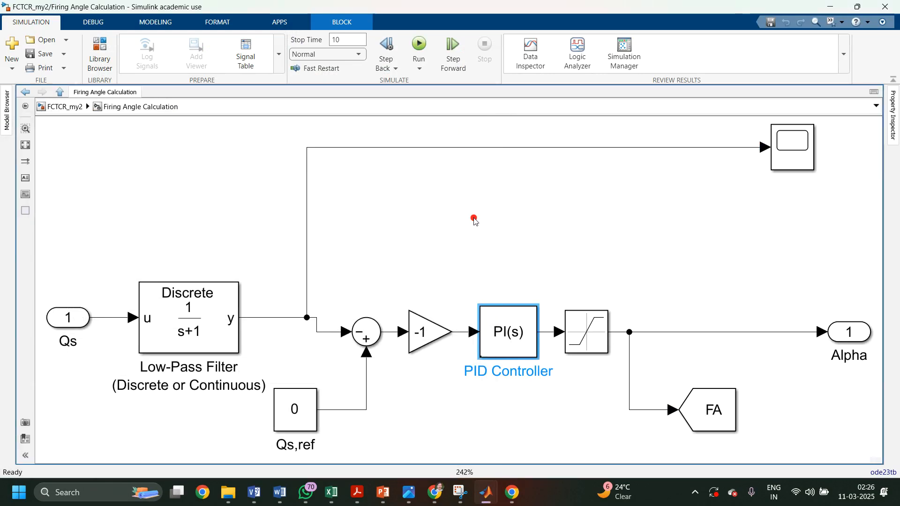
mouse_move(488, 492)
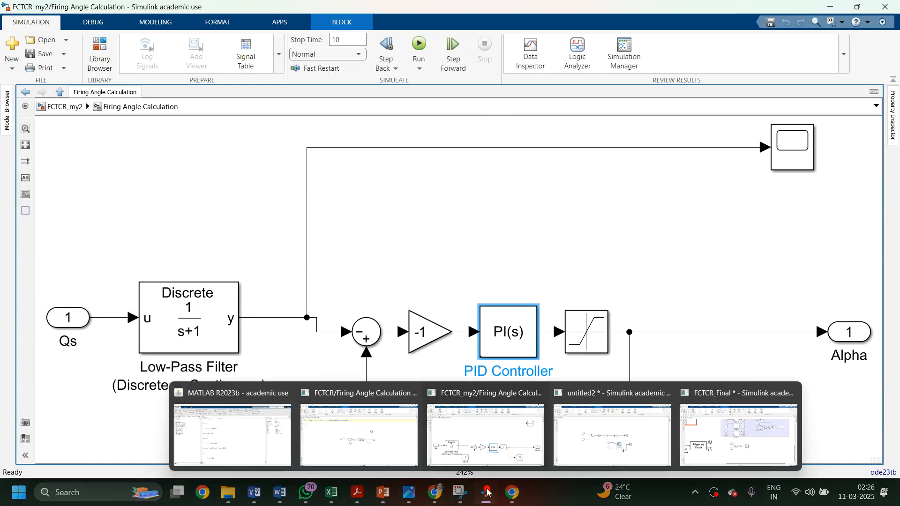
click(698, 448)
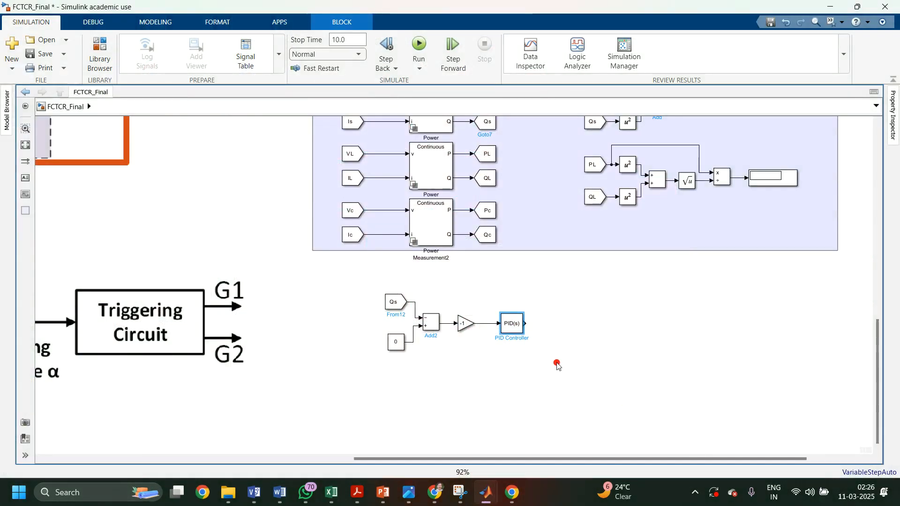
- Set the PID Controller's integral gain (I) to 0.1
double_click(513, 324)
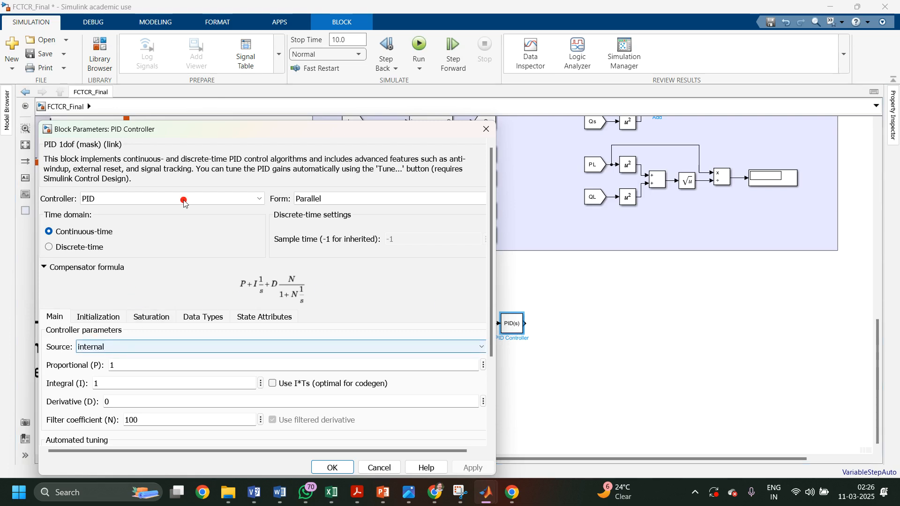
drag(206, 128, 218, 71)
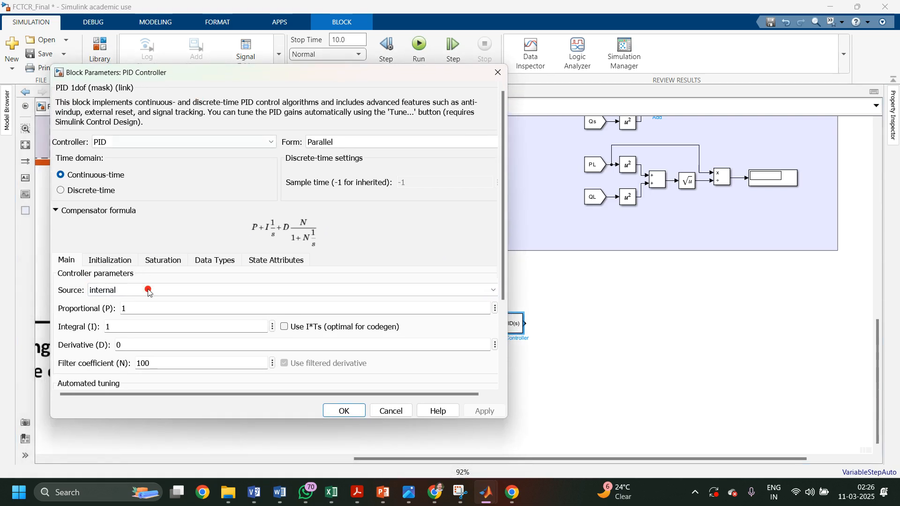
double_click(143, 305)
double_click(133, 322)
text(0)
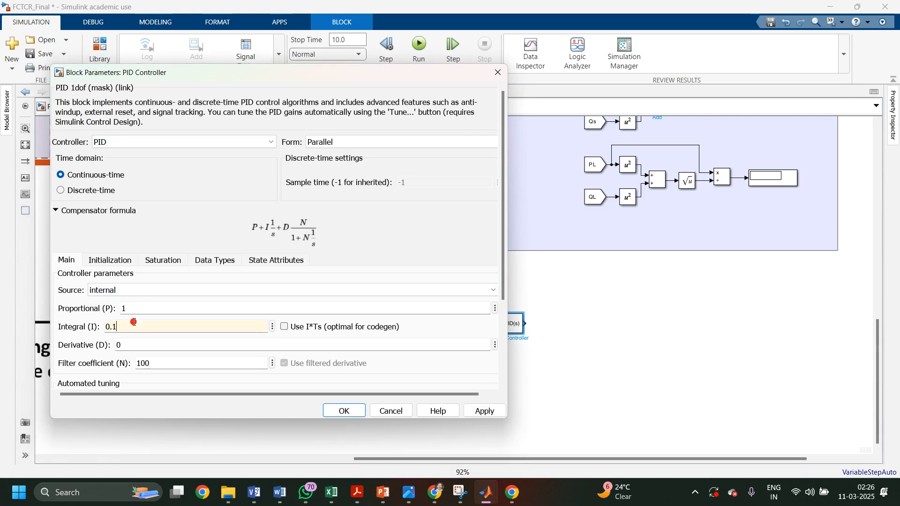
text(.1)
- Set the PID Controller's integrator initial condition to 135 and apply the block parameters
click(113, 262)
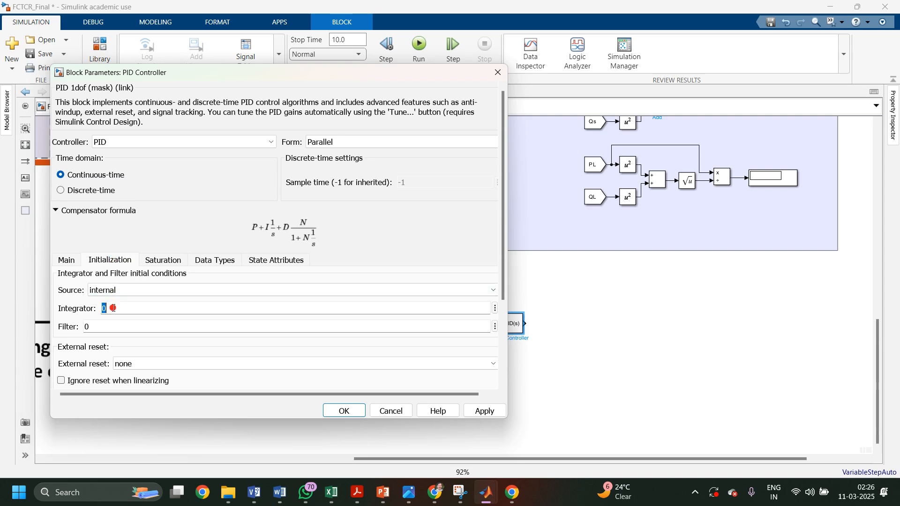
text(1)
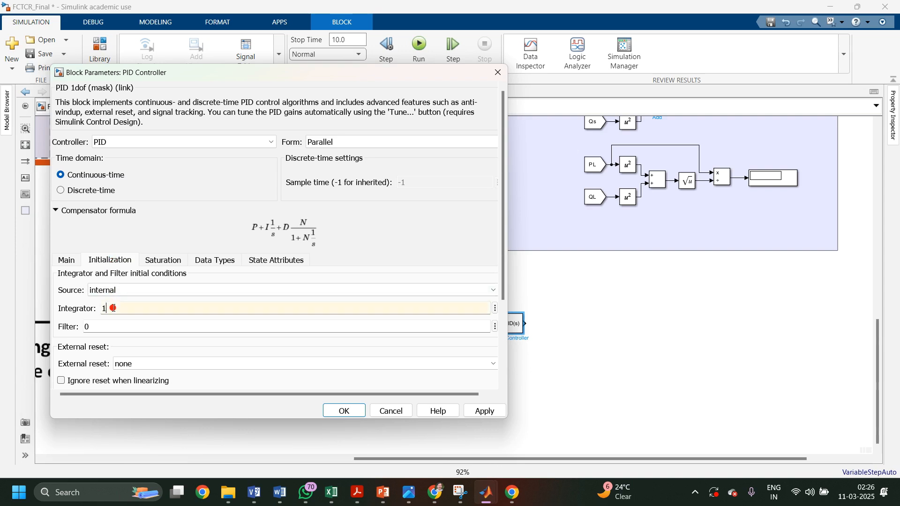
text(35)
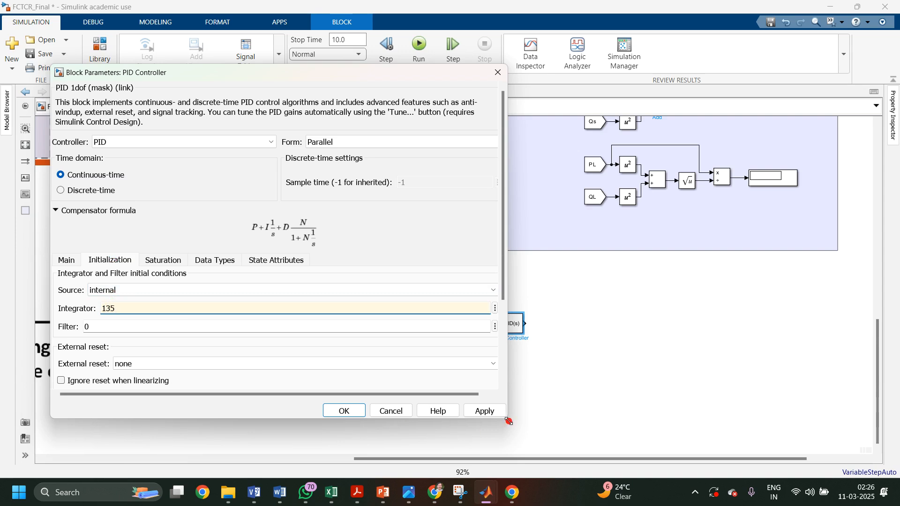
click(490, 412)
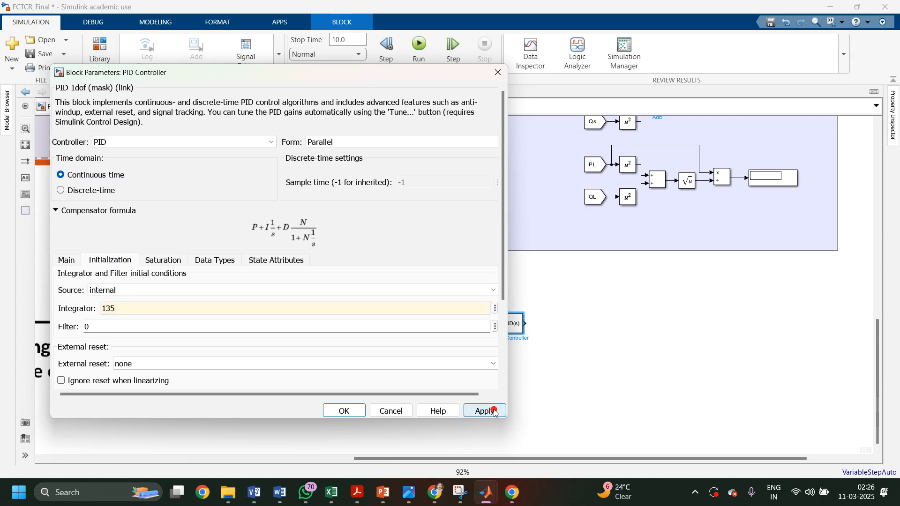
click(359, 412)
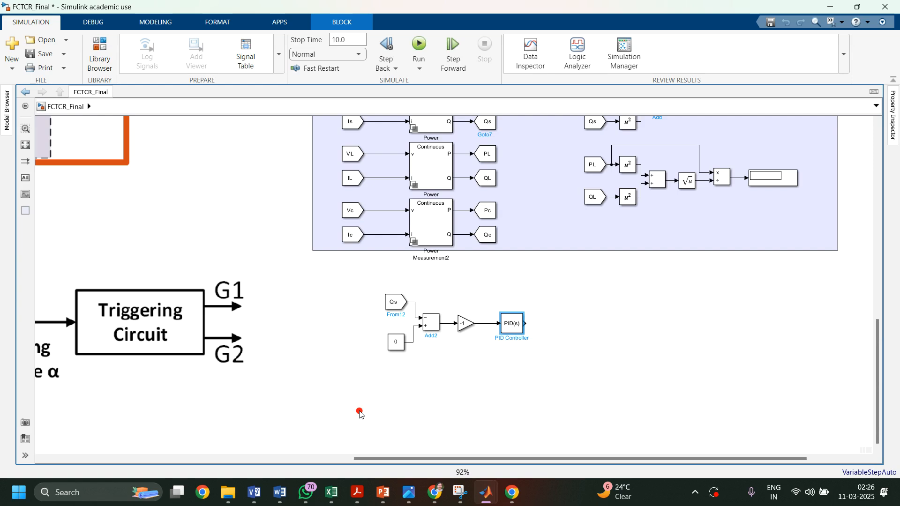
- Change the PID Controller block's controller type to PI and move the block slightly closer to the Gain block
click(520, 328)
mouse_move(487, 490)
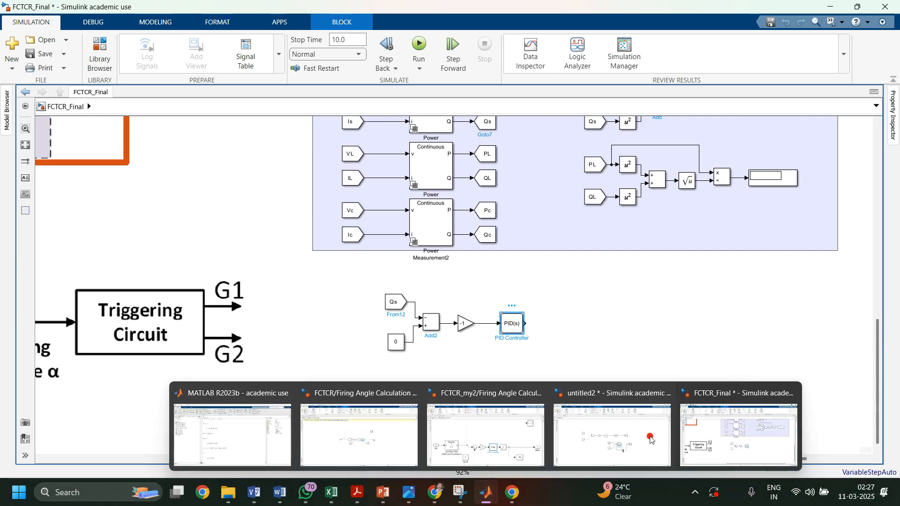
click(725, 415)
double_click(512, 323)
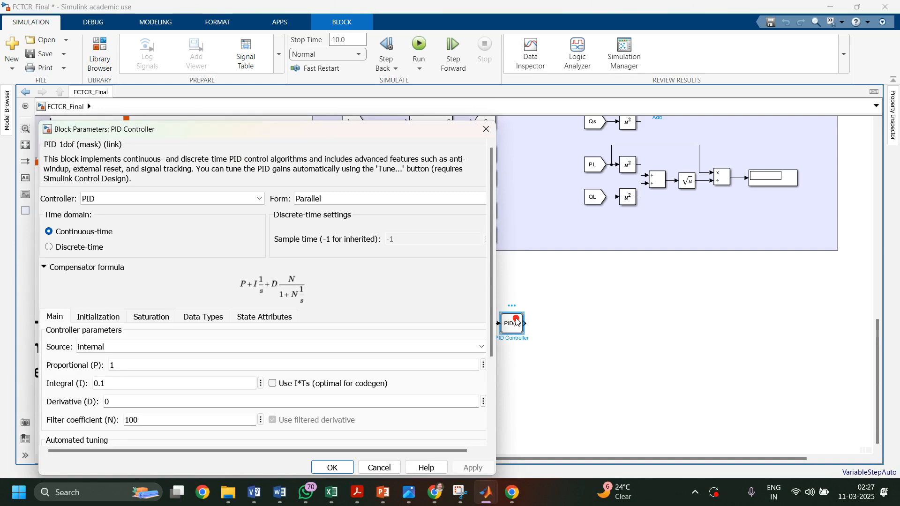
click(179, 201)
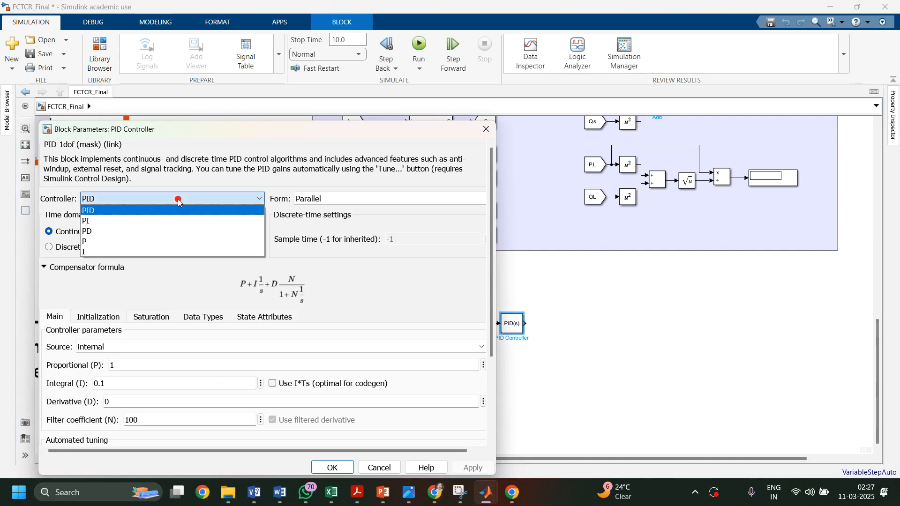
click(167, 221)
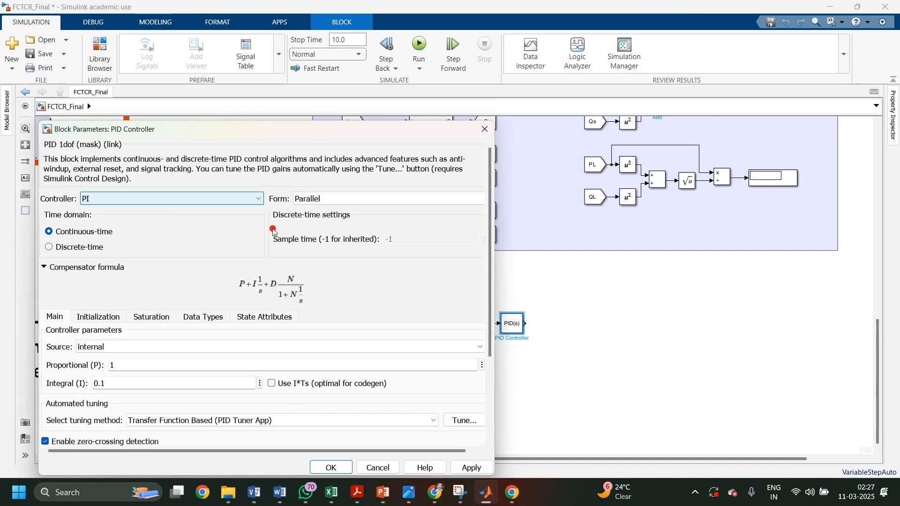
drag(267, 140, 275, 123)
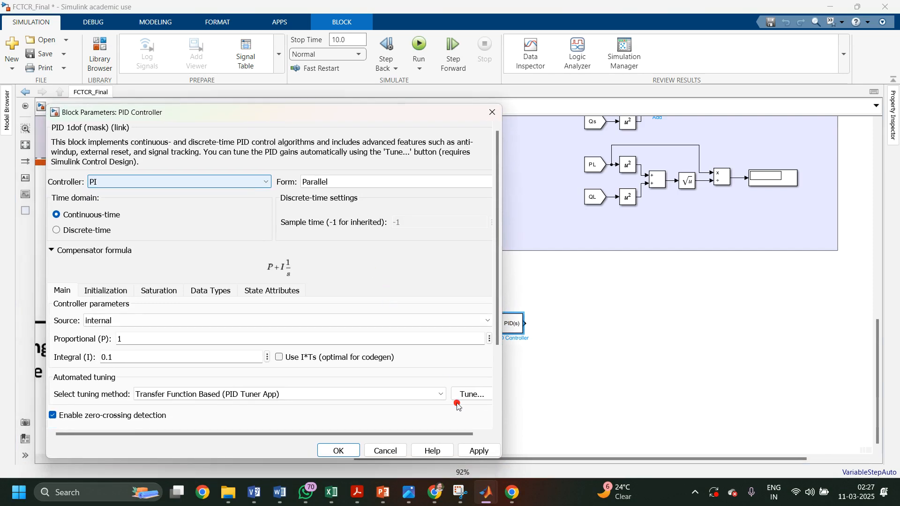
click(341, 451)
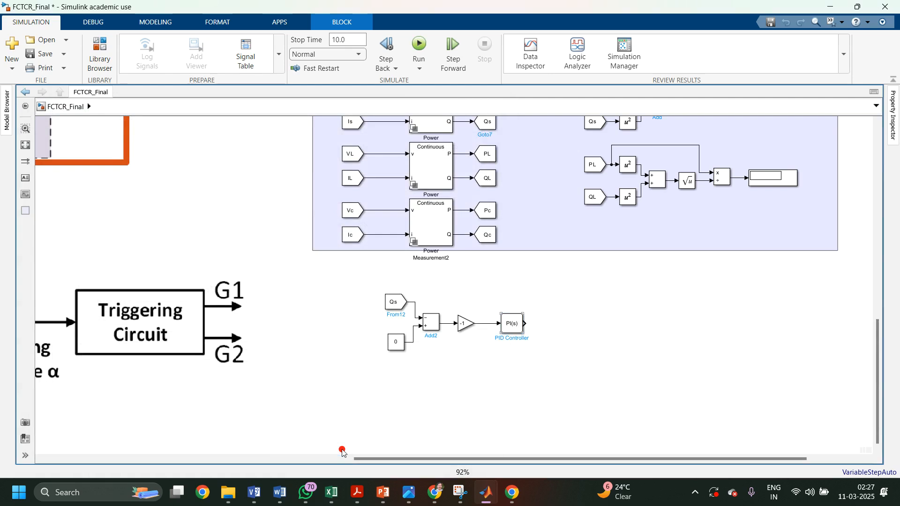
drag(518, 325, 510, 328)
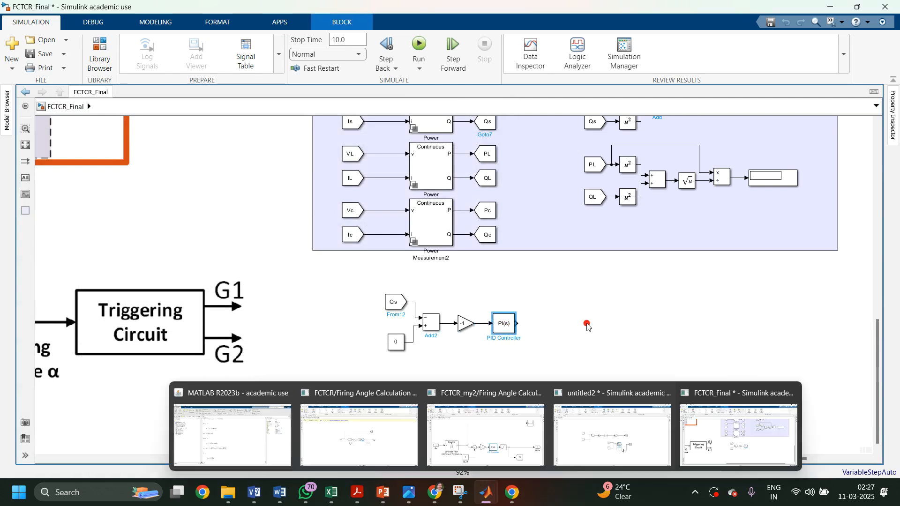
- Insert a Saturation block after the PI controller, in line with its output
click(587, 325)
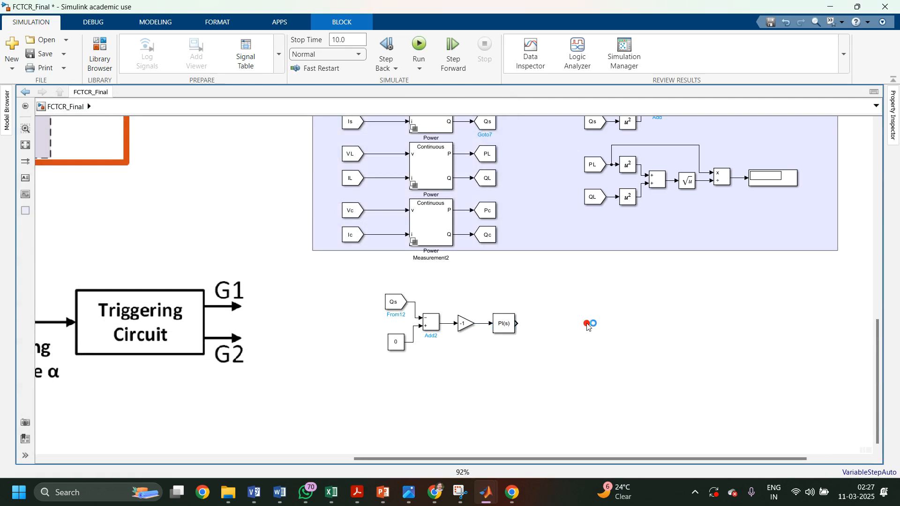
double_click(587, 325)
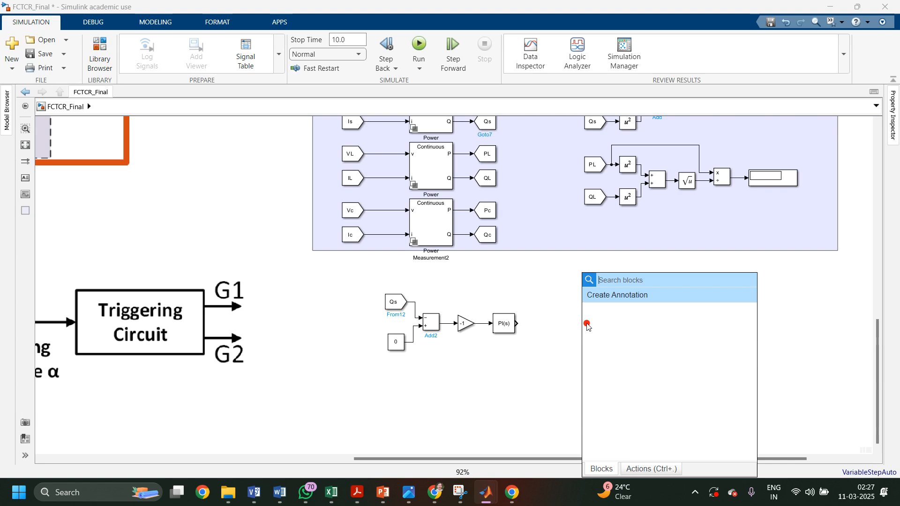
text(satu)
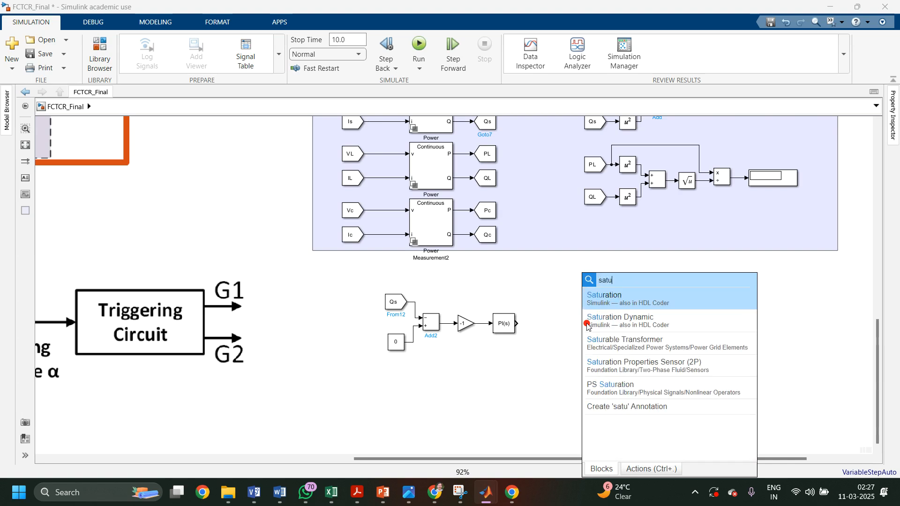
click(629, 299)
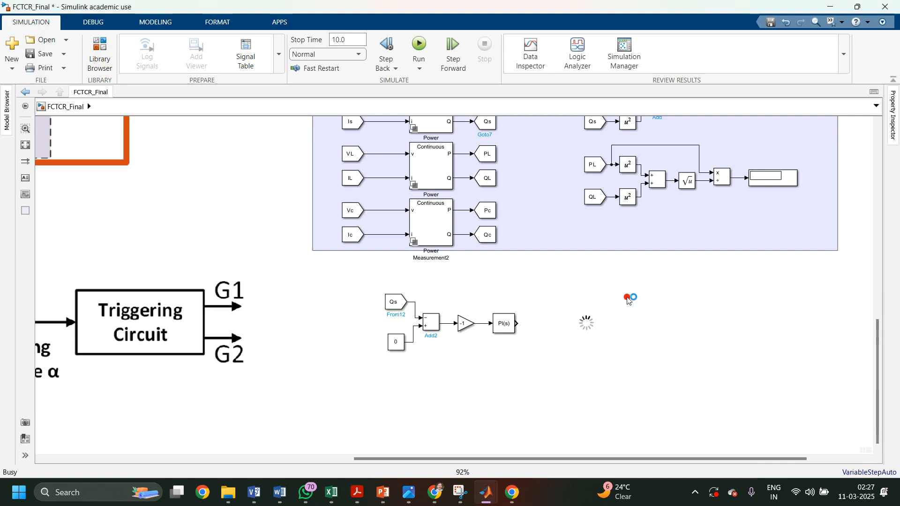
click(587, 324)
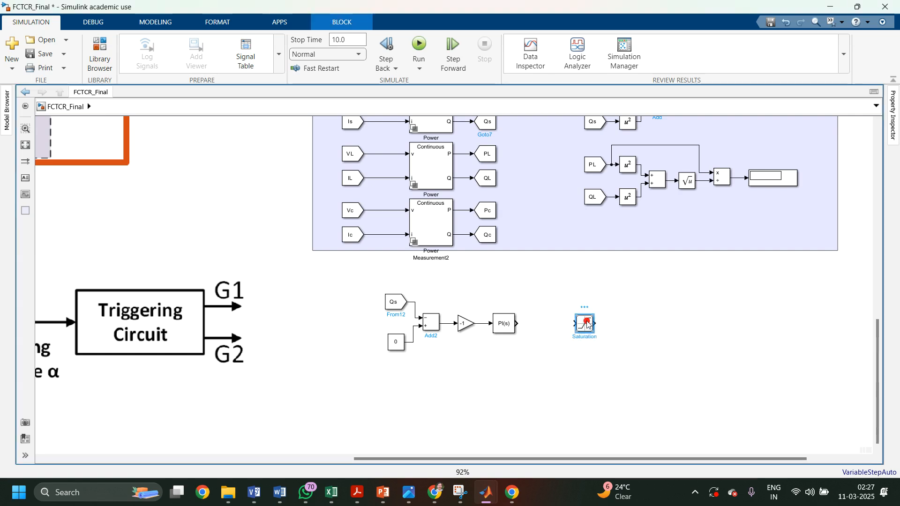
- Set the Saturation block's lower limit to 90 and upper limit to 180, and apply the parameters
double_click(587, 324)
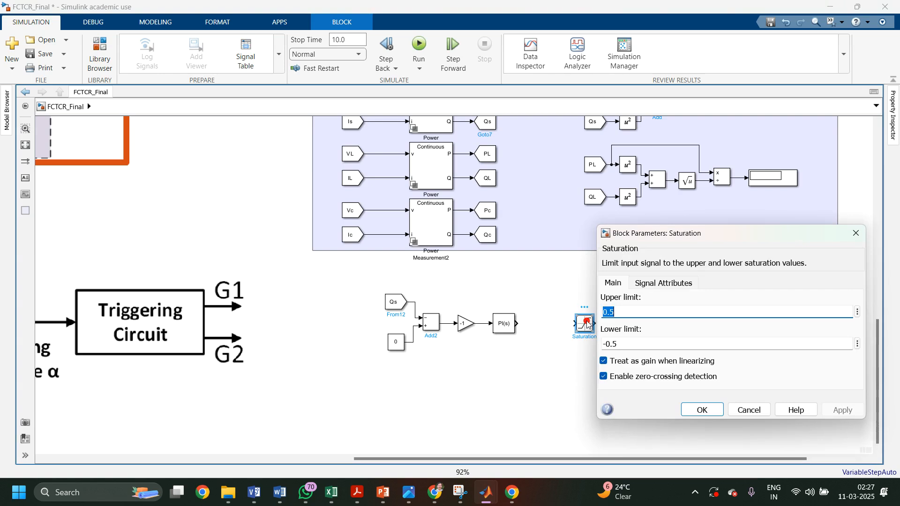
double_click(623, 345)
text(90)
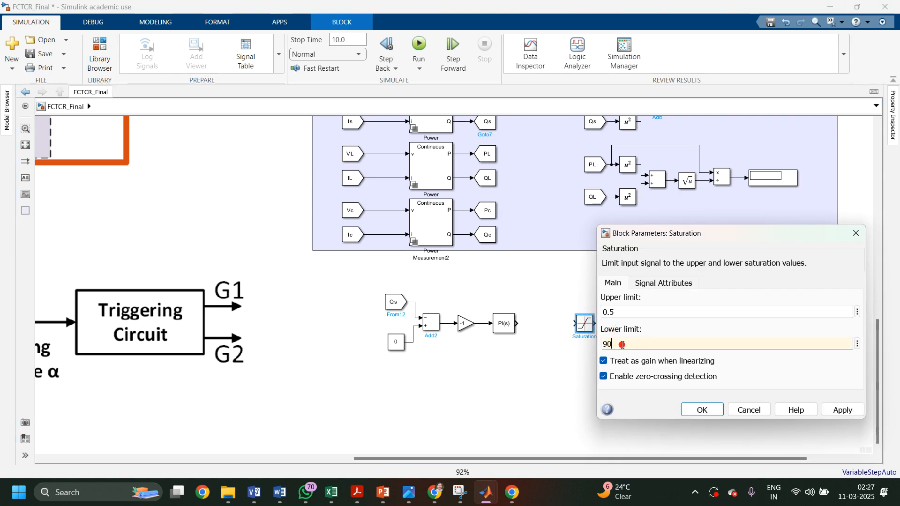
double_click(620, 310)
text(180)
click(844, 411)
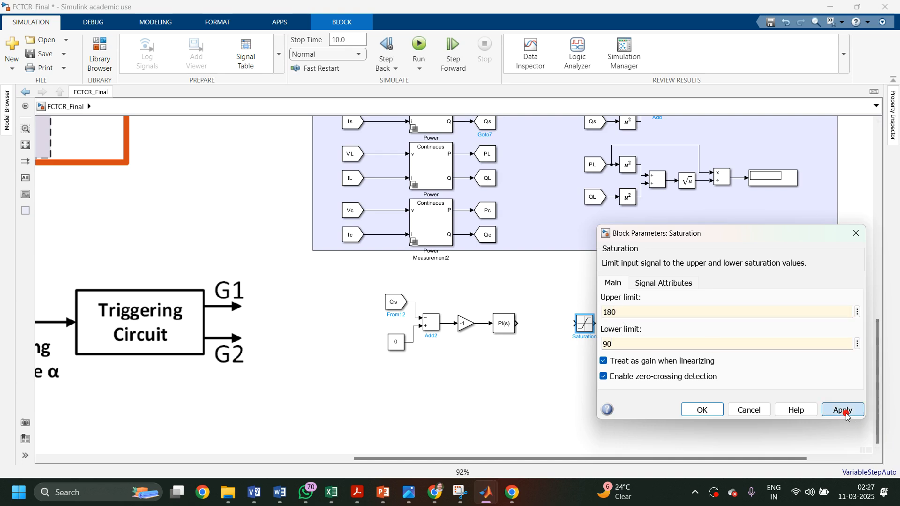
click(703, 410)
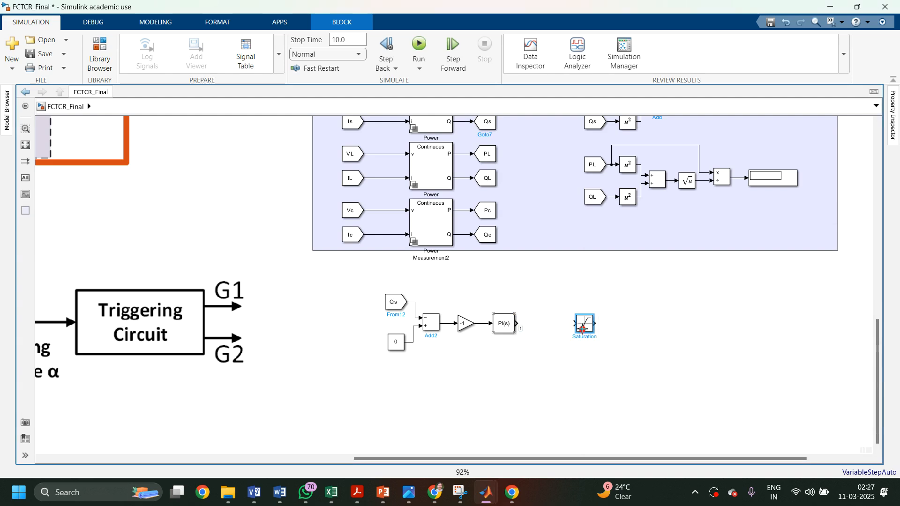
- Connect the PI controller's output to the Saturation block and move the Saturation block close to the controller
drag(583, 329, 583, 330)
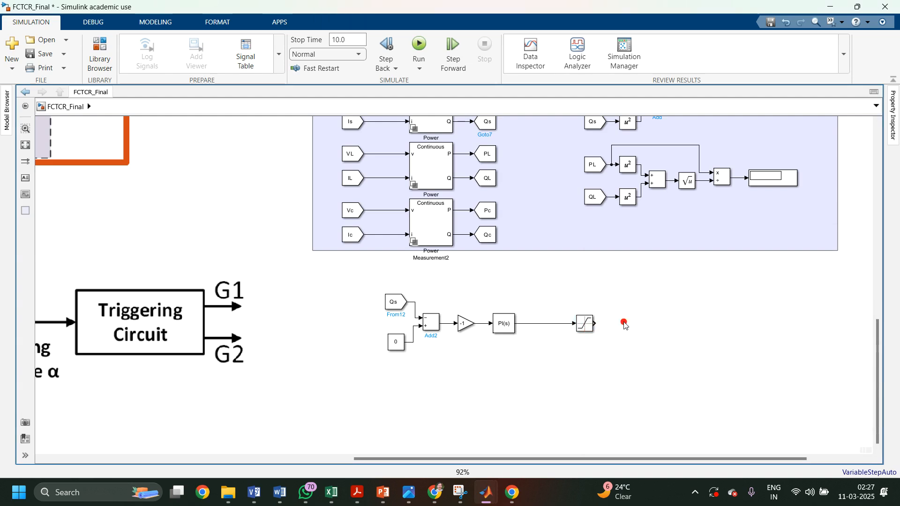
drag(582, 324, 555, 327)
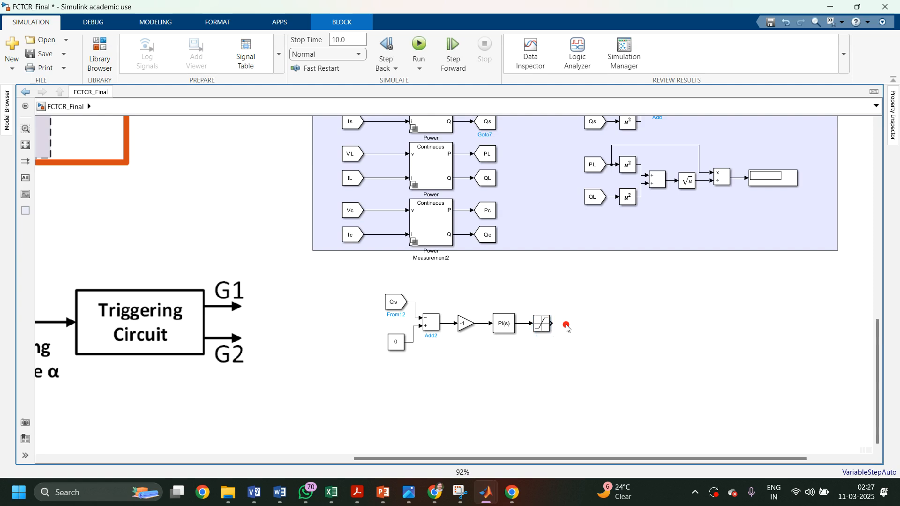
click(567, 327)
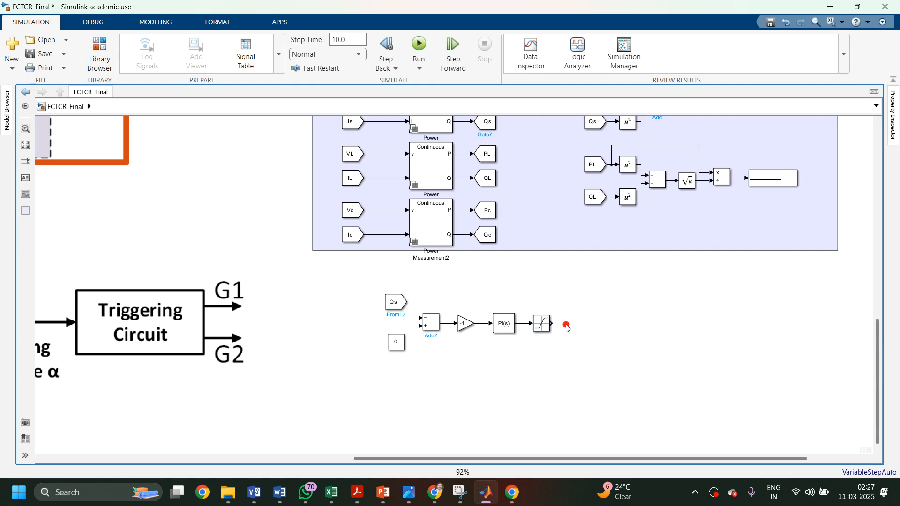
drag(369, 280, 563, 366)
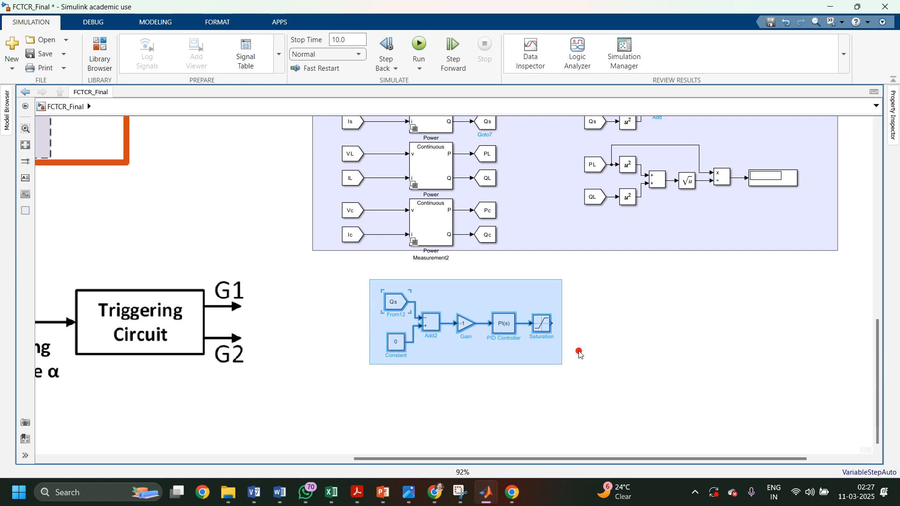
click(601, 340)
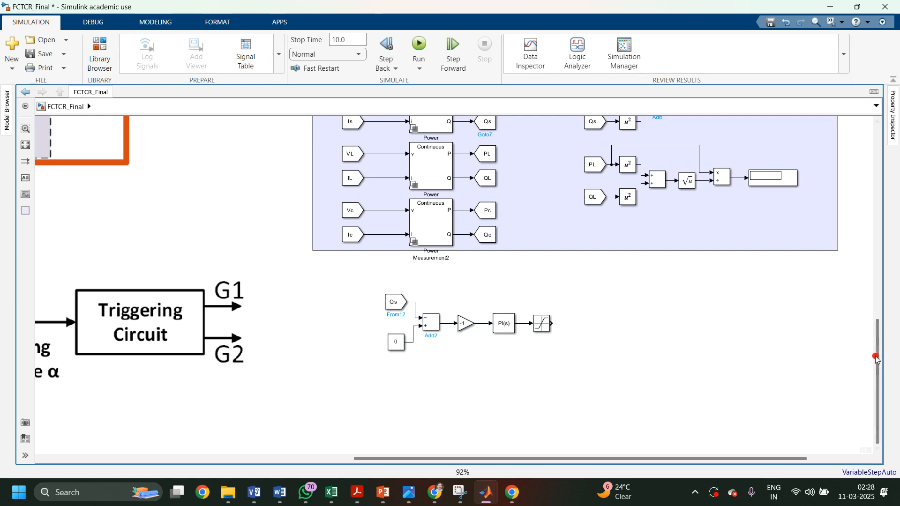
- Duplicate the Vc From block of the power measurement area and place the copy above and beyond the Saturation block
drag(878, 360, 878, 348)
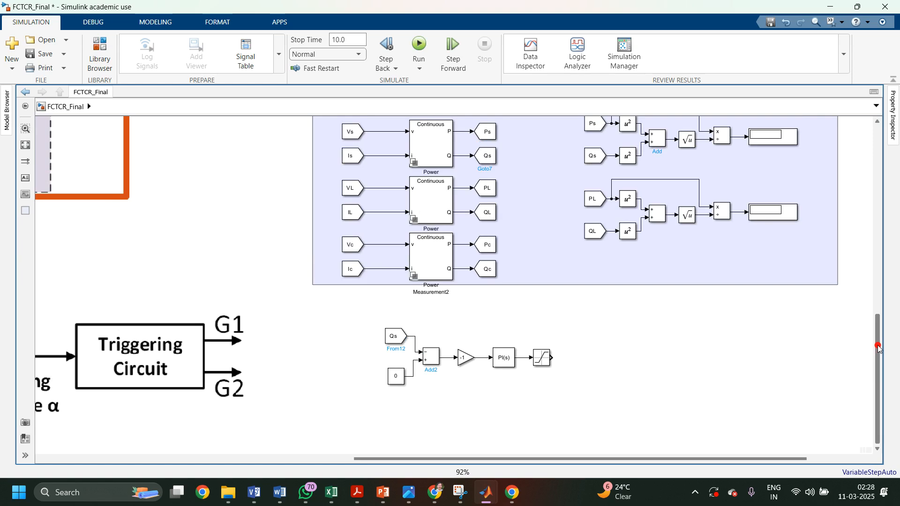
click(349, 244)
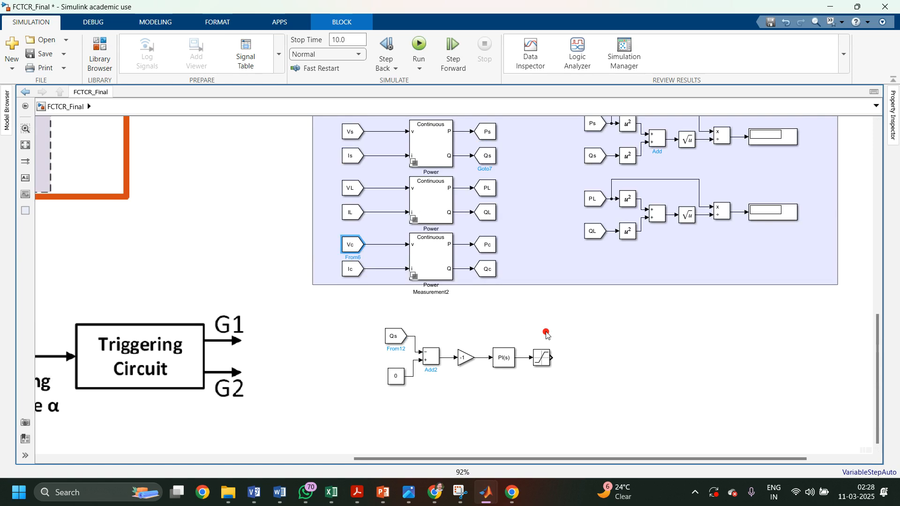
key(ctrl+v)
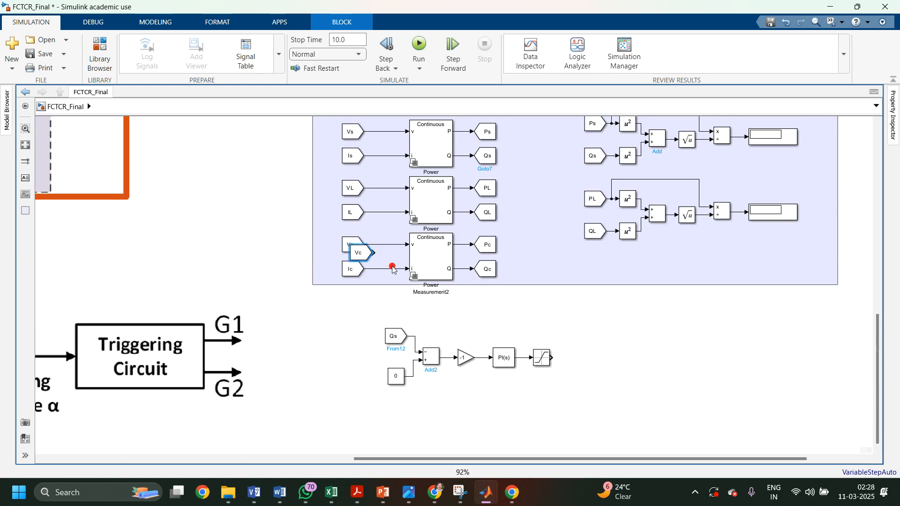
click(362, 250)
drag(361, 253, 586, 317)
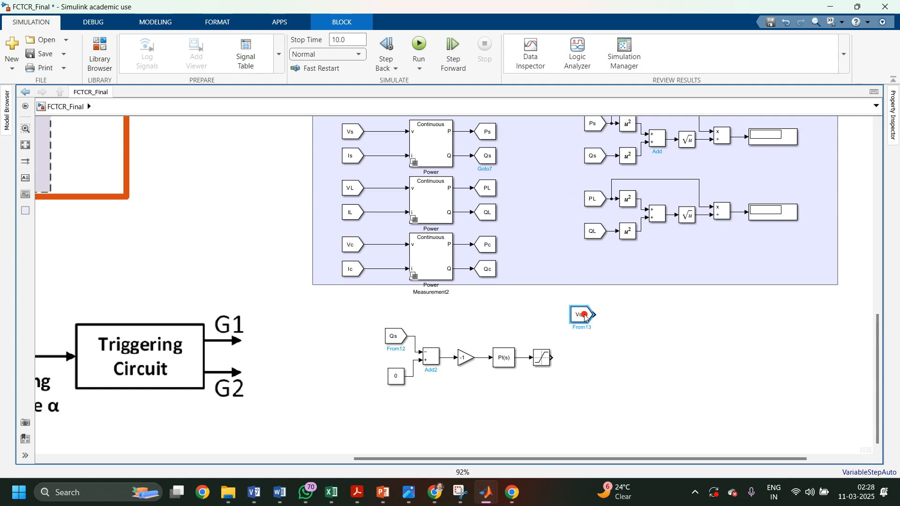
- Duplicate the Constant block with value 0 and place the copy directly below the new Vc From block
double_click(612, 348)
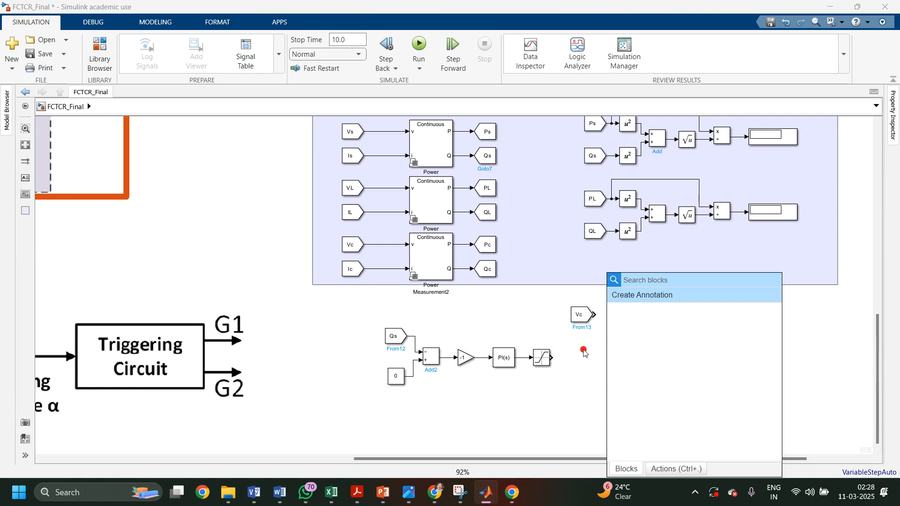
click(424, 394)
drag(396, 377, 589, 348)
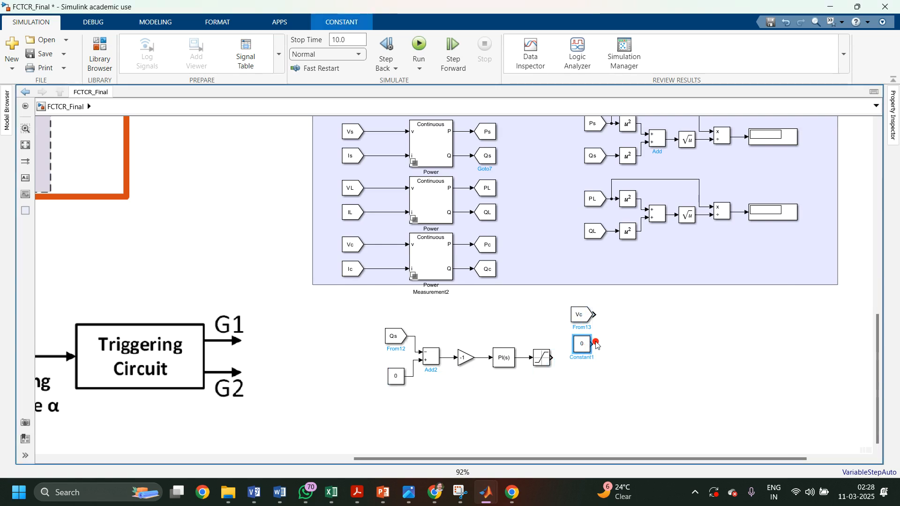
- Insert a Logical Operator (AND) block and connect the copied Vc From and Constant blocks to its two inputs
click(618, 332)
double_click(618, 332)
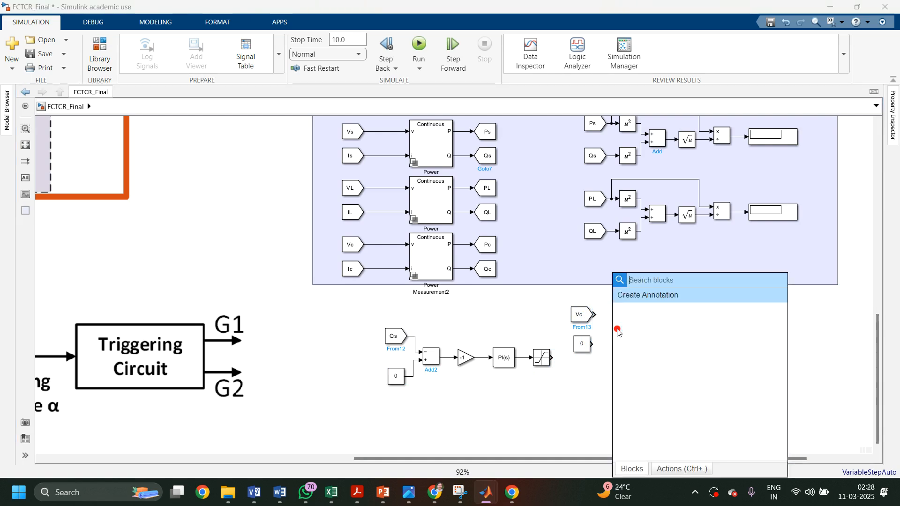
text(logi)
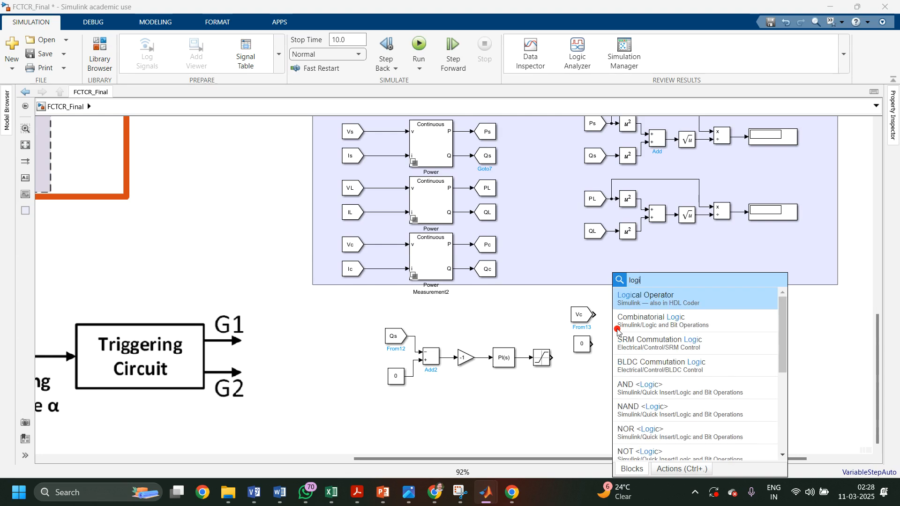
key(Escape)
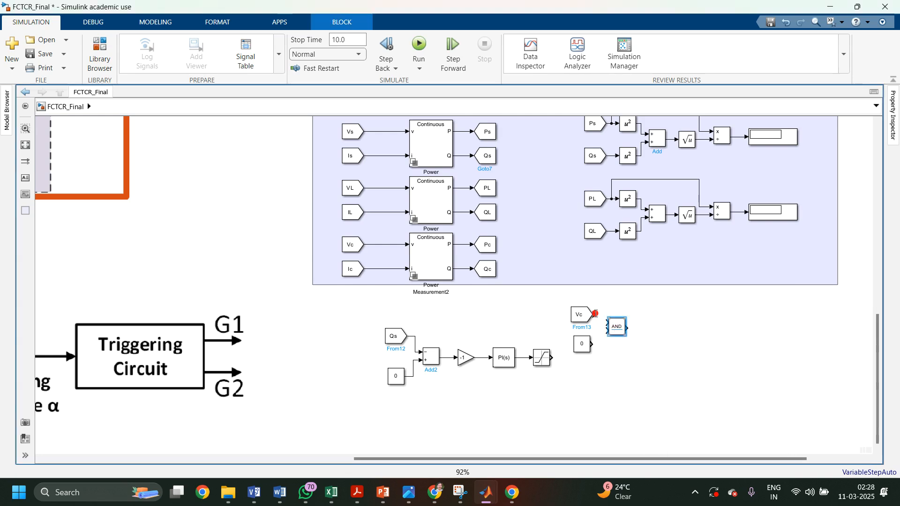
drag(595, 312, 609, 333)
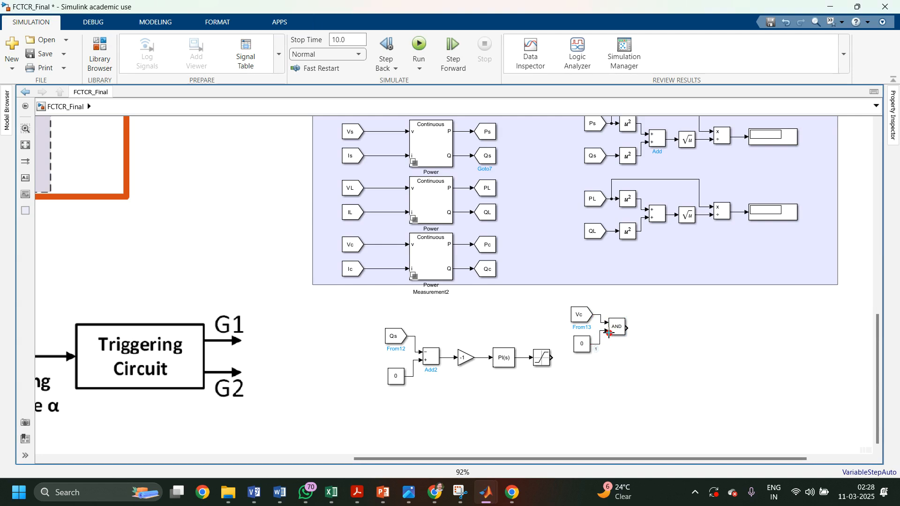
- Move the Vc From, Constant and AND blocks together farther away from the Saturation block
click(580, 317)
click(584, 345)
click(647, 331)
drag(565, 300, 639, 365)
drag(620, 330, 654, 326)
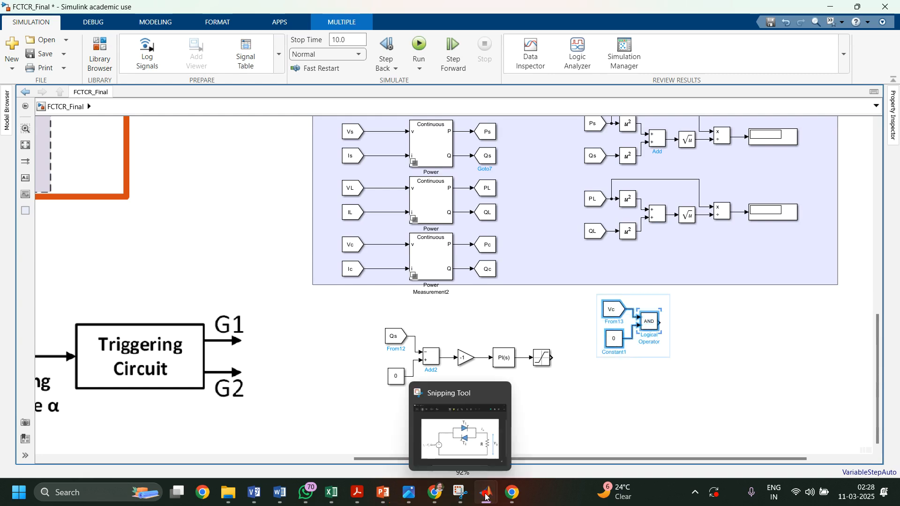
- Switch to the FCTCR_my2 model and examine its top-level triggering circuit before returning to FCTCR_Final
mouse_move(486, 497)
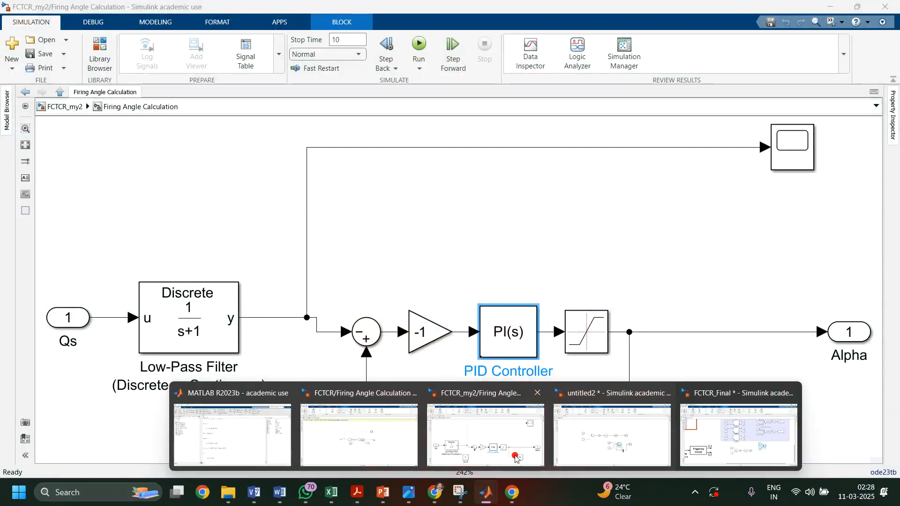
click(516, 459)
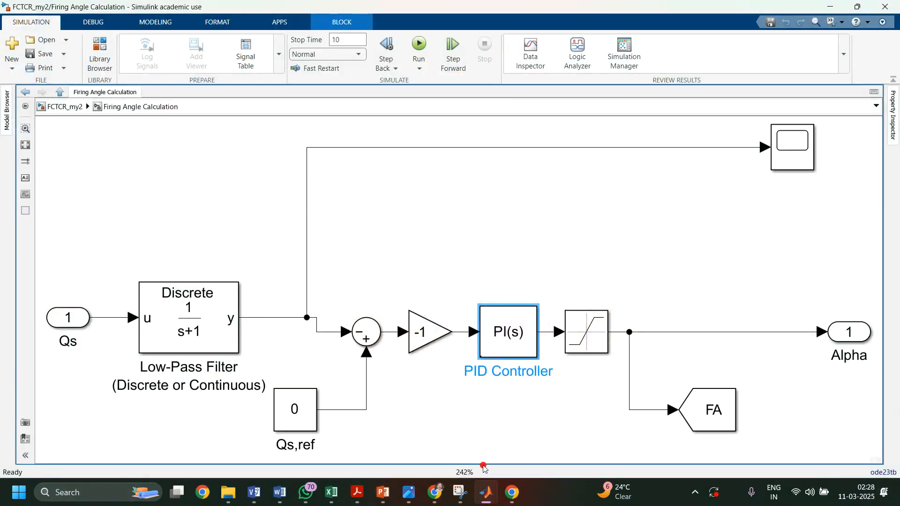
click(600, 441)
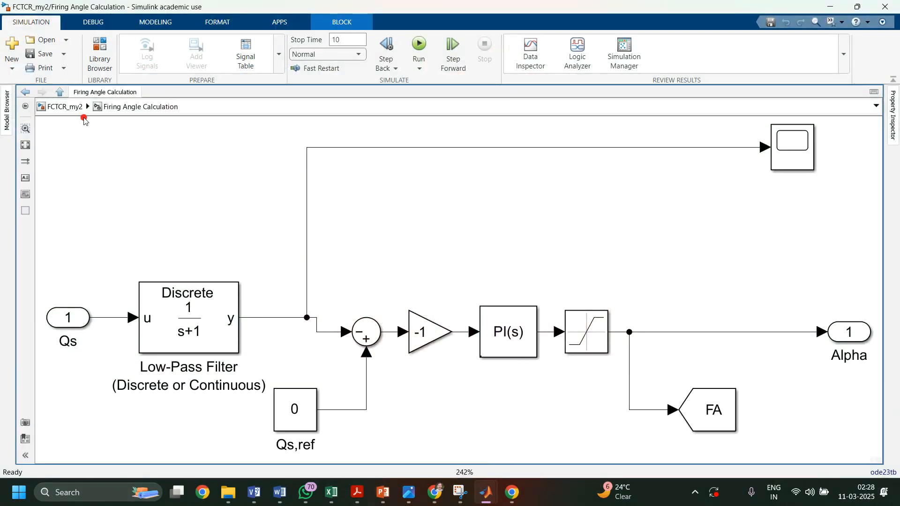
click(60, 104)
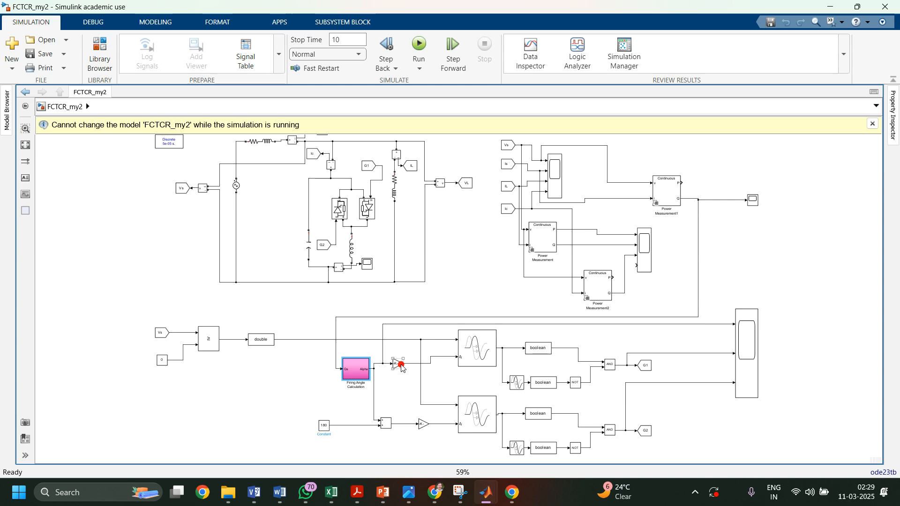
click(833, 7)
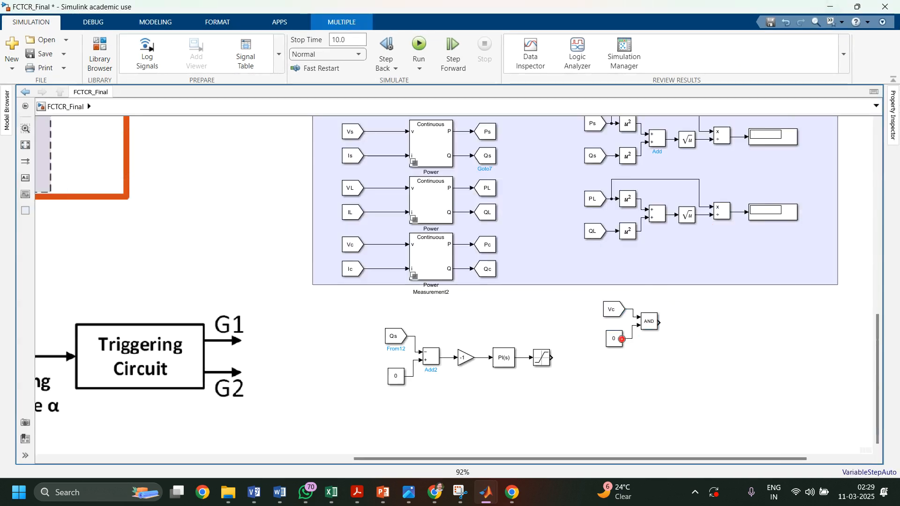
- Shift the Constant block below the Vc From block slightly closer to it, staying in the FCTCR_Final model
drag(615, 342, 614, 339)
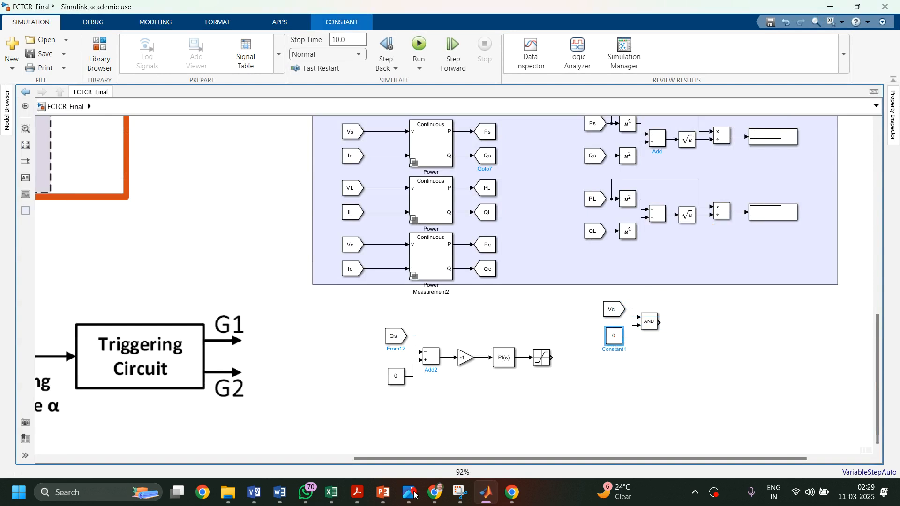
mouse_move(475, 471)
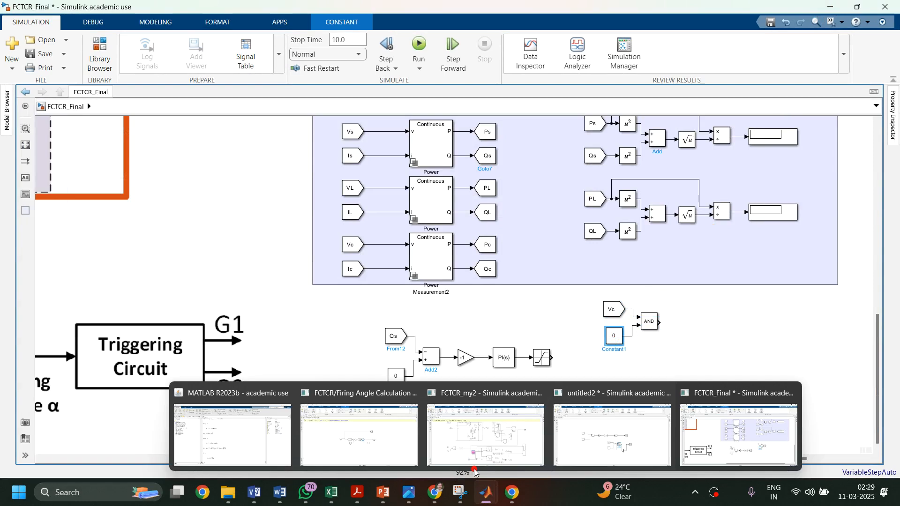
click(559, 361)
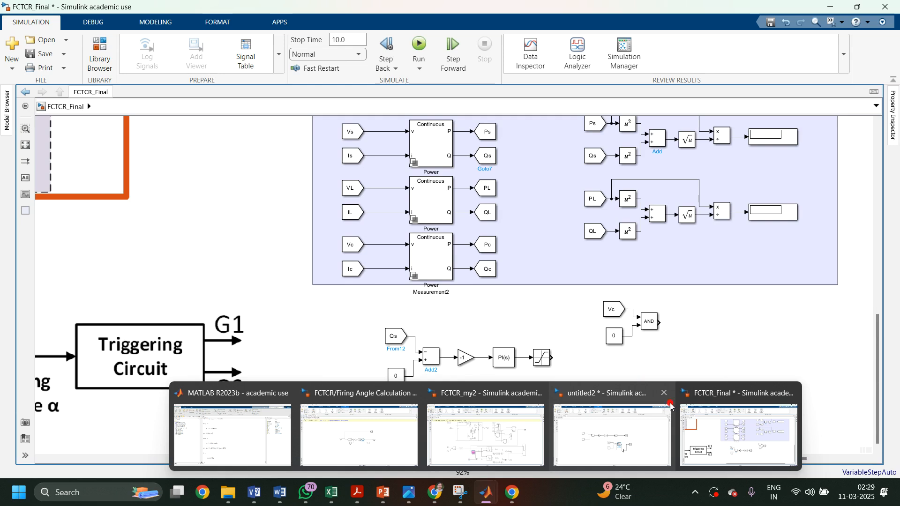
click(699, 430)
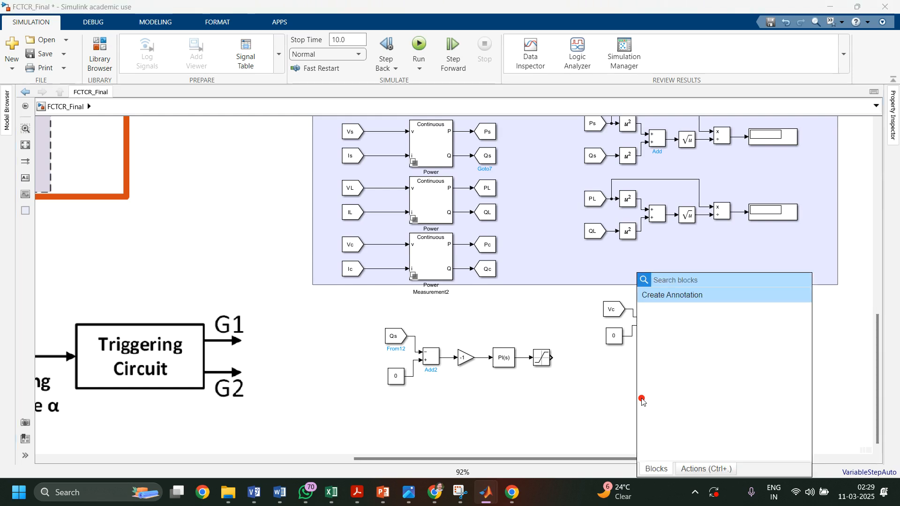
- Insert a Gain block with gain 0.02/360, connect it to the Saturation block's output and enlarge it to show its value
text(gain)
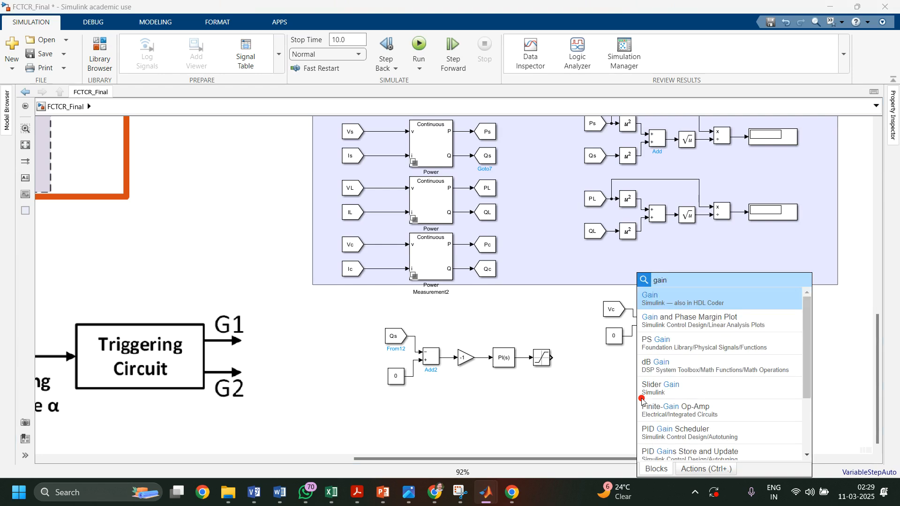
click(665, 296)
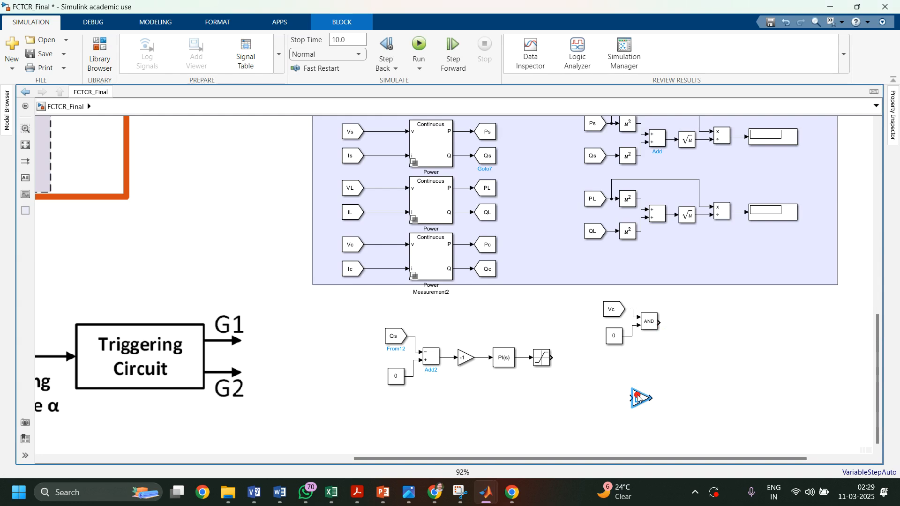
double_click(638, 398)
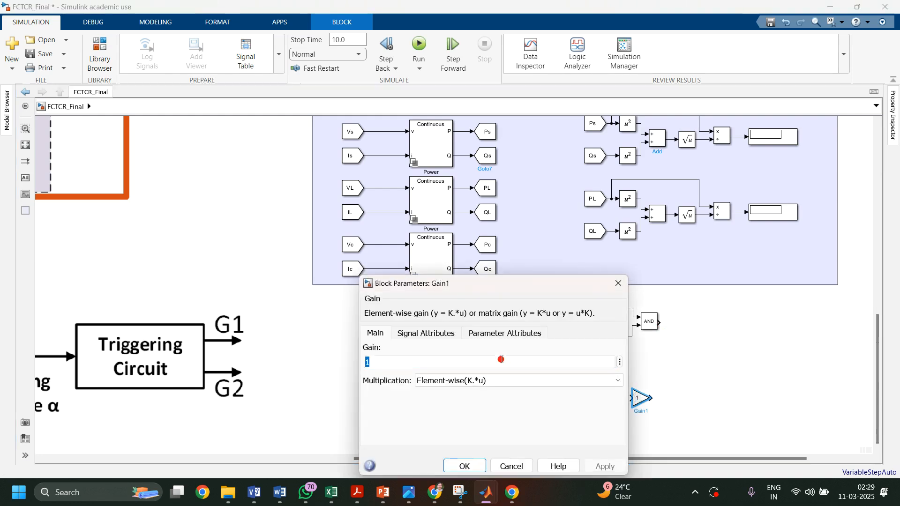
text(0.)
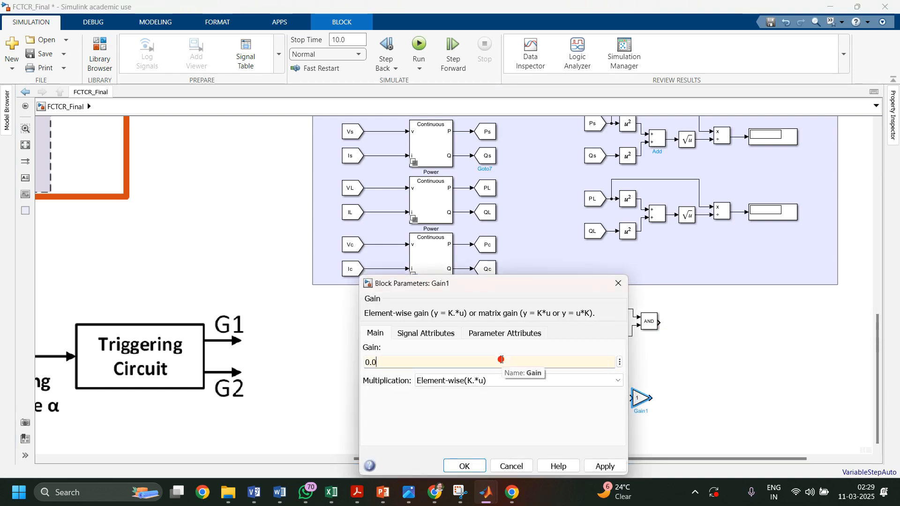
text(02/36)
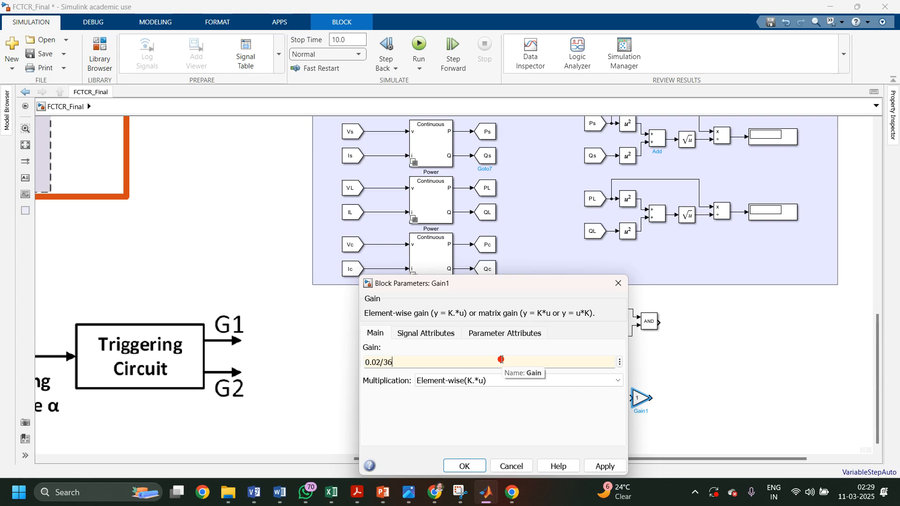
text(0)
click(605, 466)
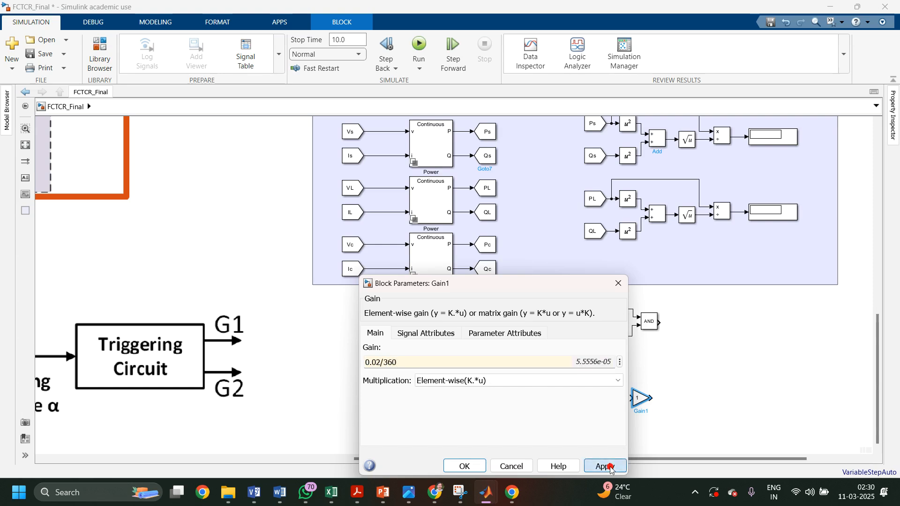
click(484, 470)
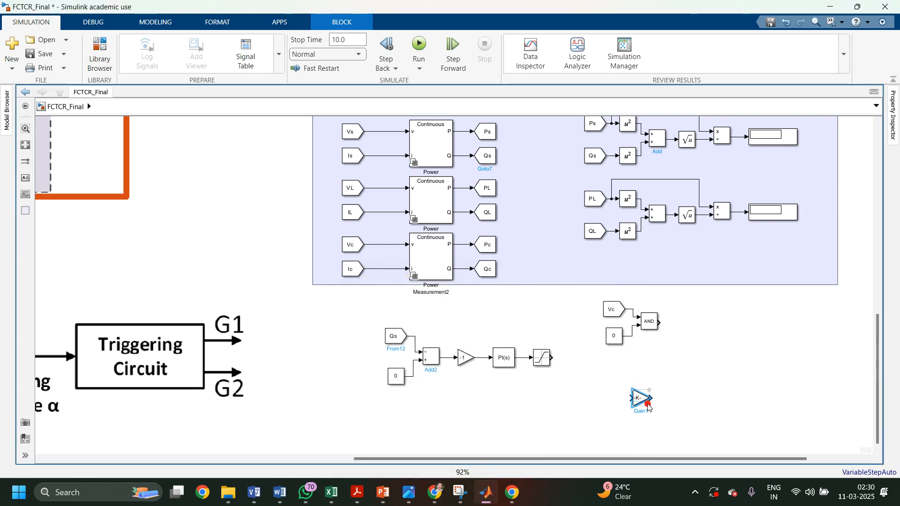
drag(650, 407, 569, 359)
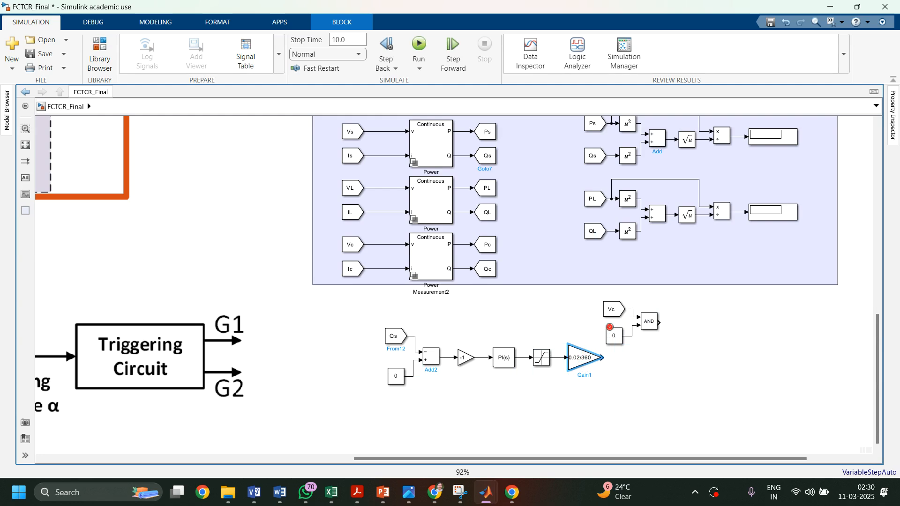
- Move the Vc, Constant and AND group and the firing angle chain farther apart, and align the Constant block under the Vc From block
drag(592, 301, 696, 316)
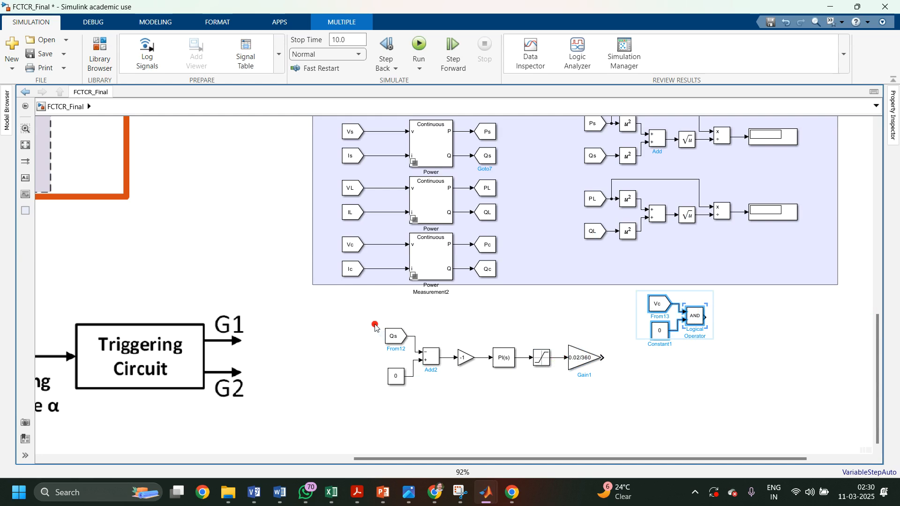
drag(374, 324, 603, 400)
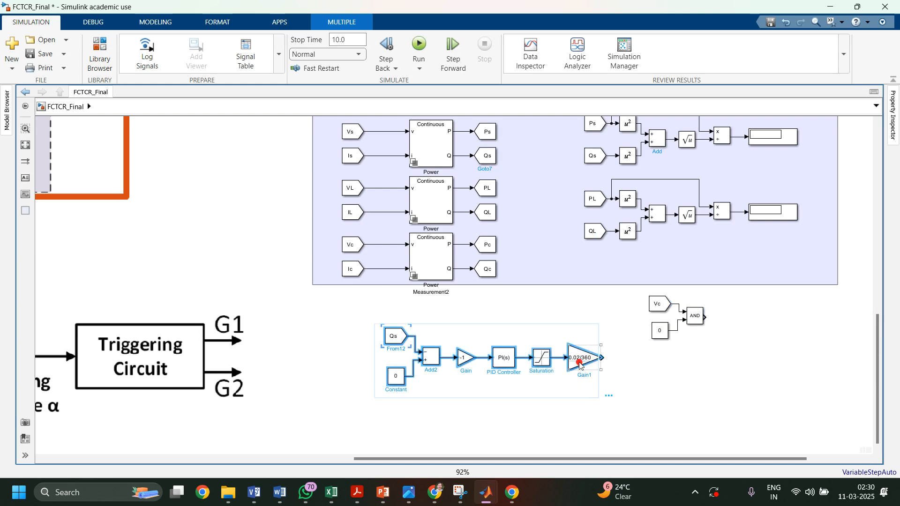
drag(578, 355, 554, 380)
click(625, 378)
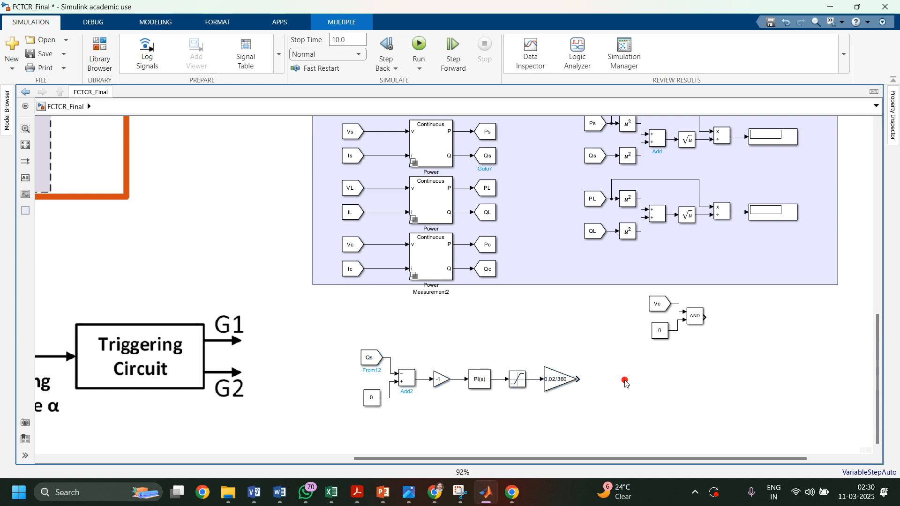
click(660, 332)
drag(660, 336, 657, 334)
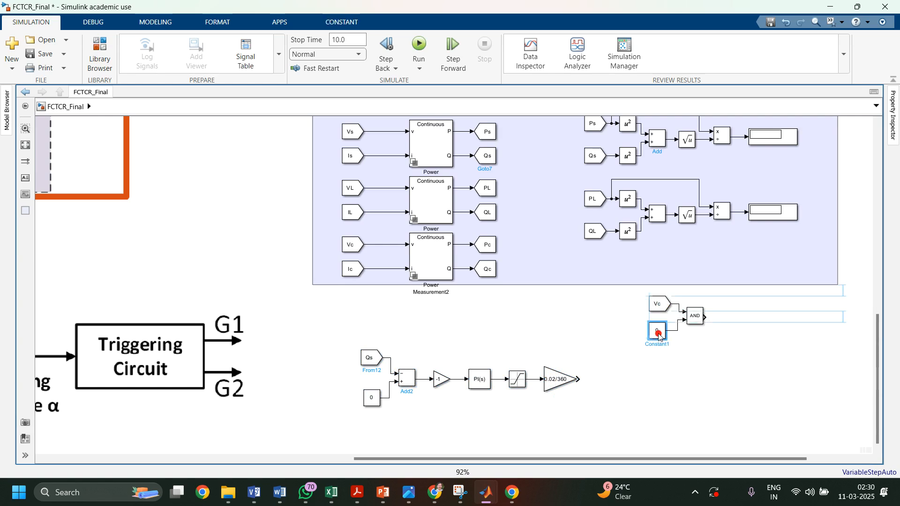
- Insert a Variable Transport Delay block beyond the AND block, leaving the two blocks unconnected
click(709, 355)
double_click(708, 354)
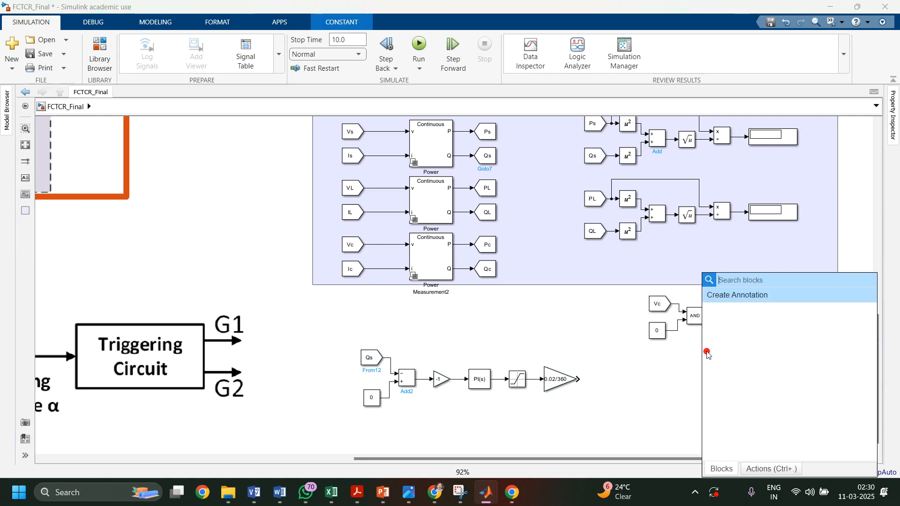
text(transp)
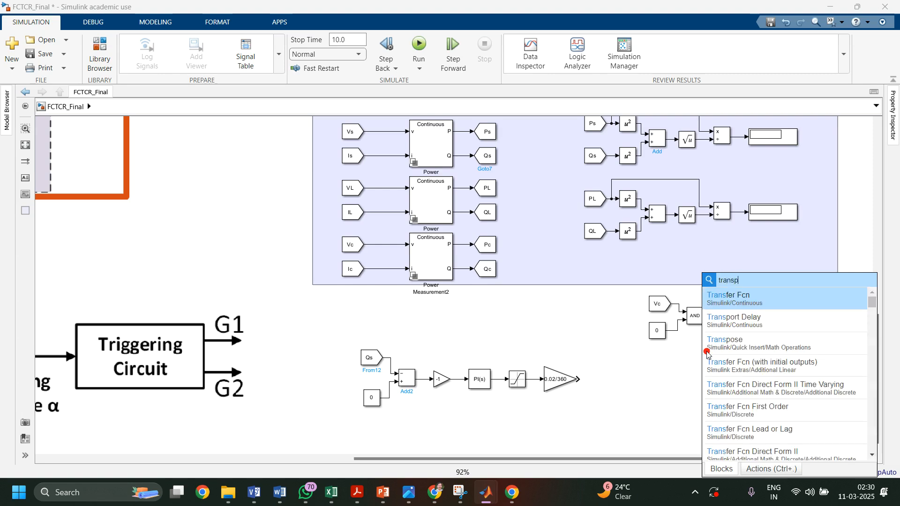
text(ort)
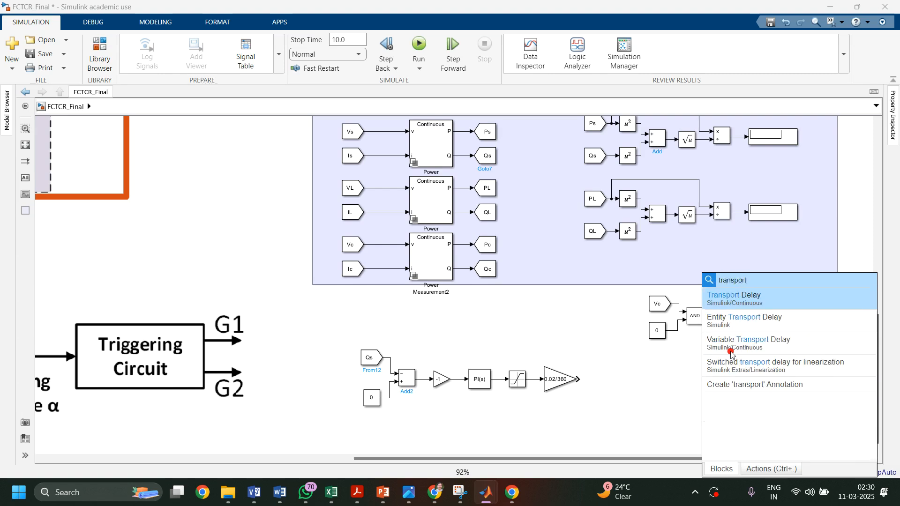
key(Return)
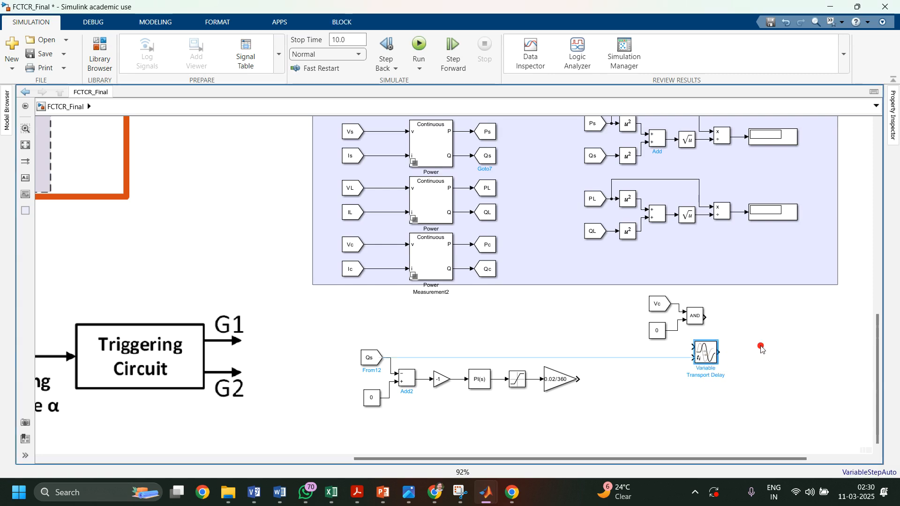
drag(706, 353, 773, 322)
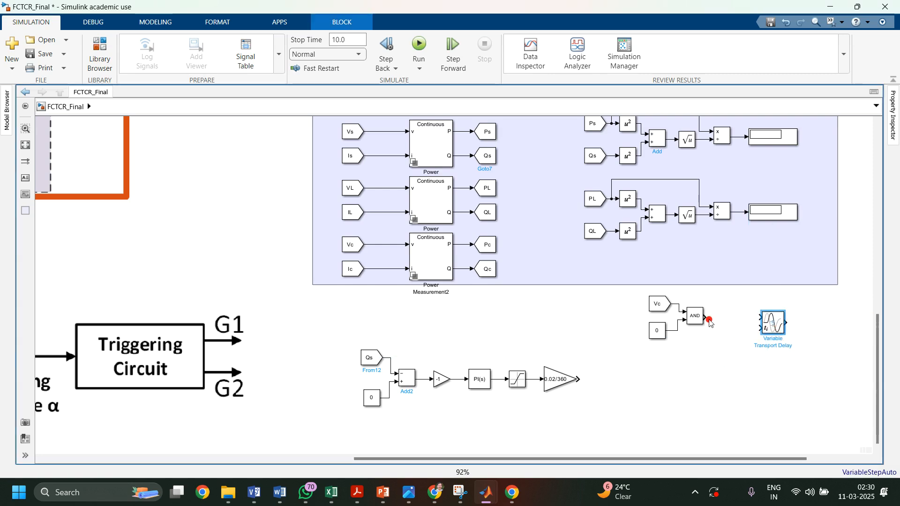
drag(707, 318, 761, 318)
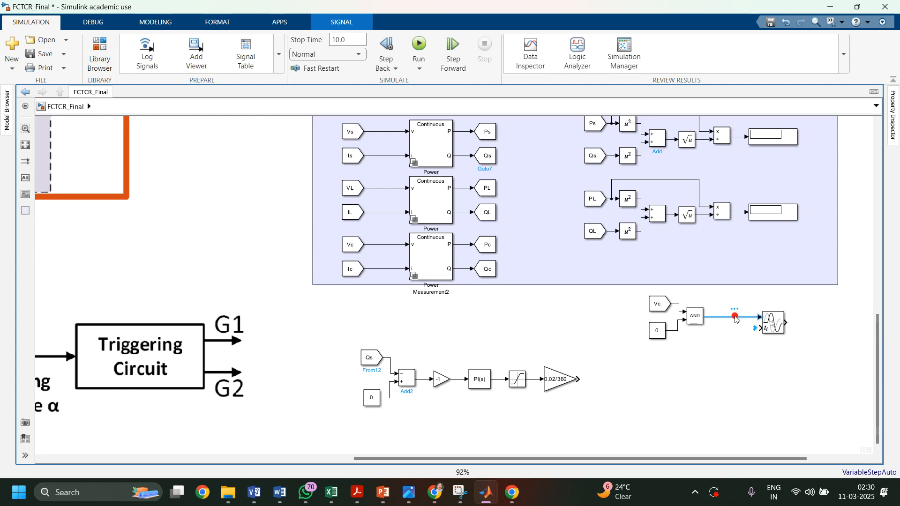
key(Delete)
- Insert a Data Type Conversion block between the AND block and the Variable Transport Delay's first input, connecting all three in series
click(704, 390)
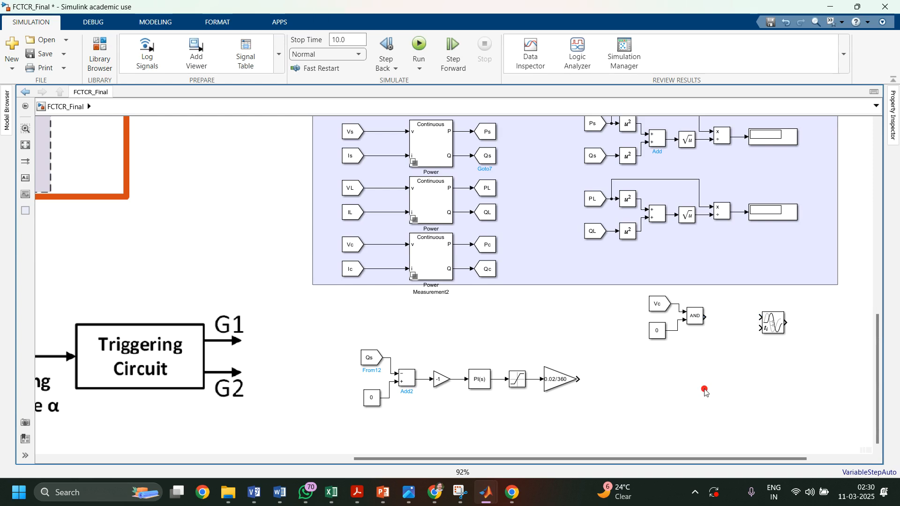
double_click(705, 390)
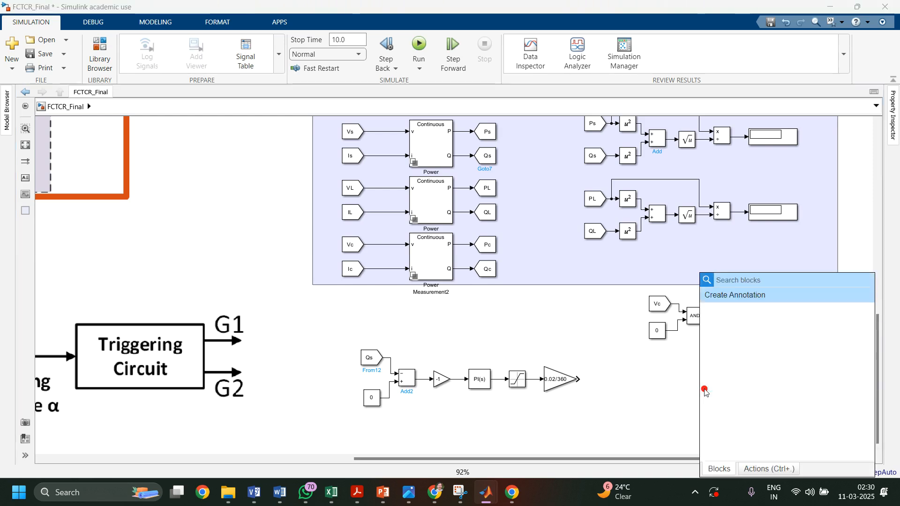
text(data)
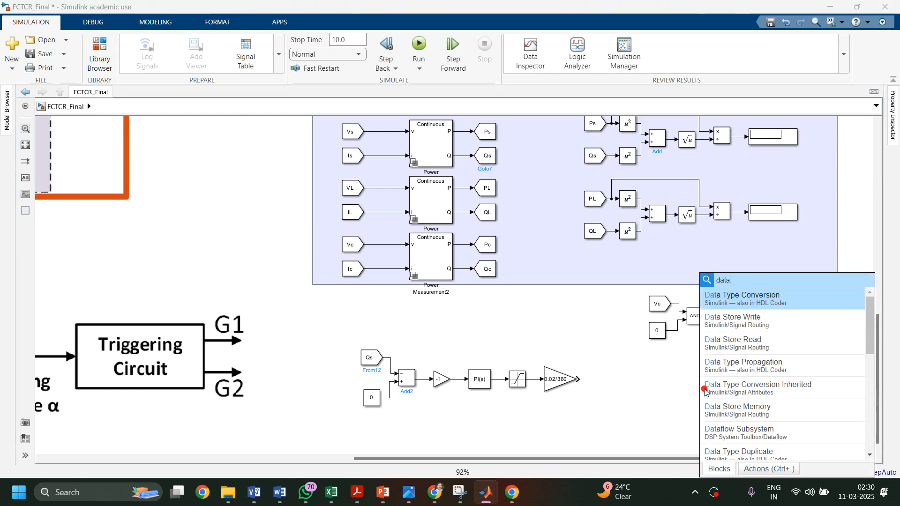
click(744, 298)
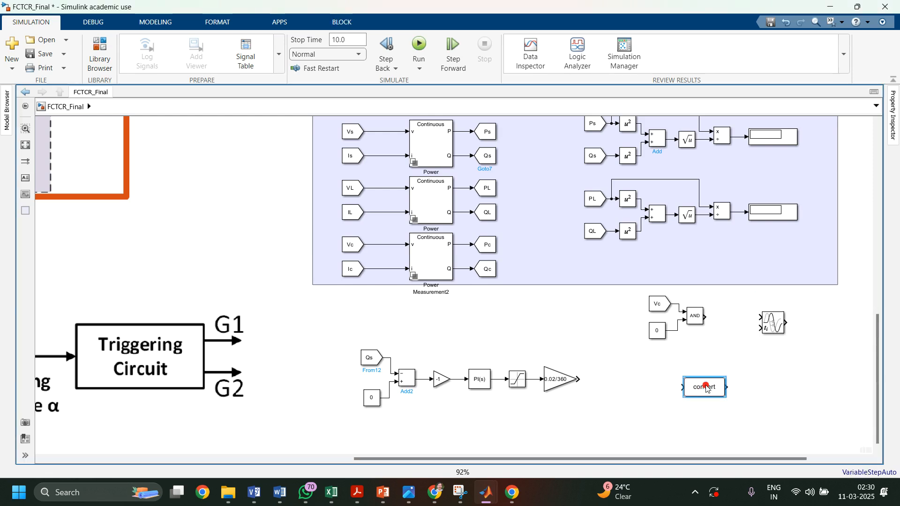
drag(704, 384, 733, 309)
drag(777, 329, 807, 327)
drag(749, 313, 716, 320)
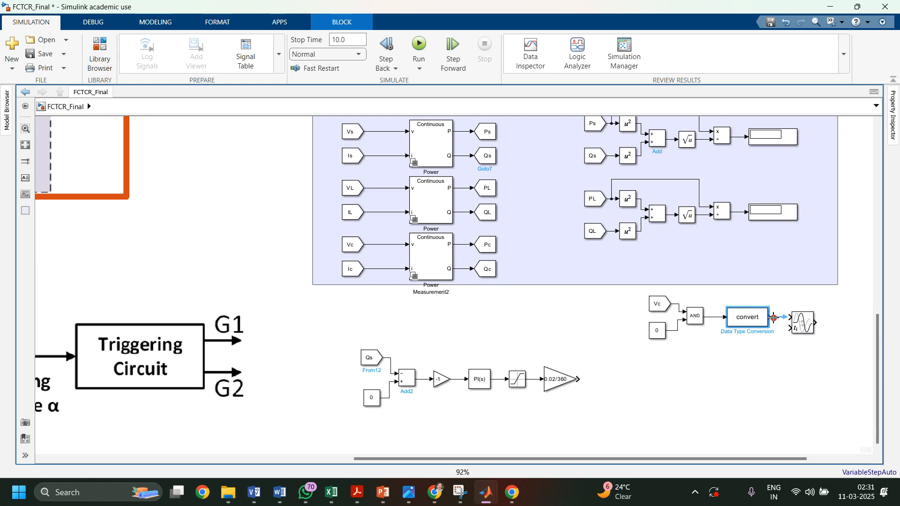
drag(772, 317, 791, 319)
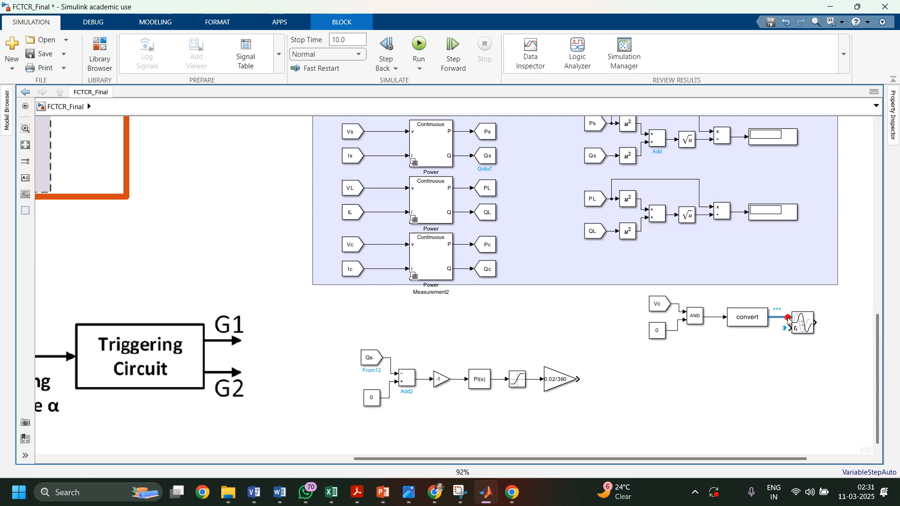
- Examine the parameters of the Data Type Conversion block between the AND block and the Variable Transport Delay
click(748, 327)
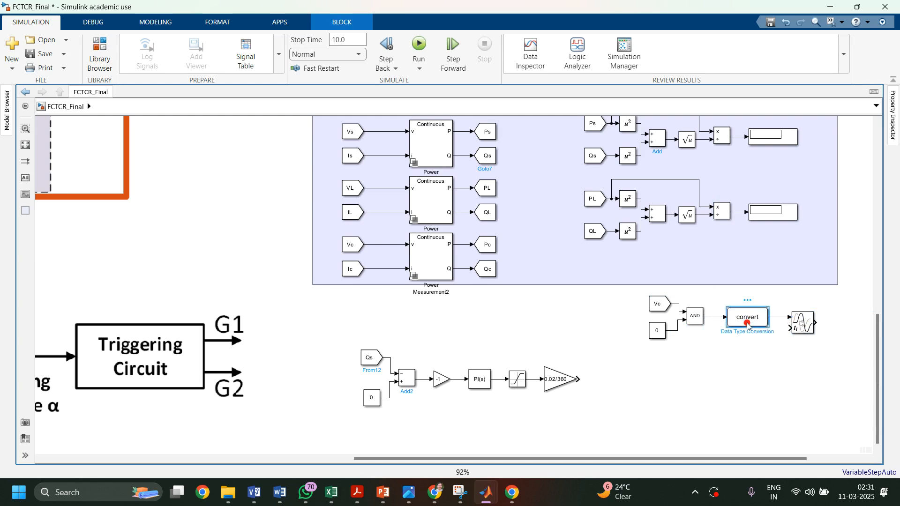
double_click(748, 326)
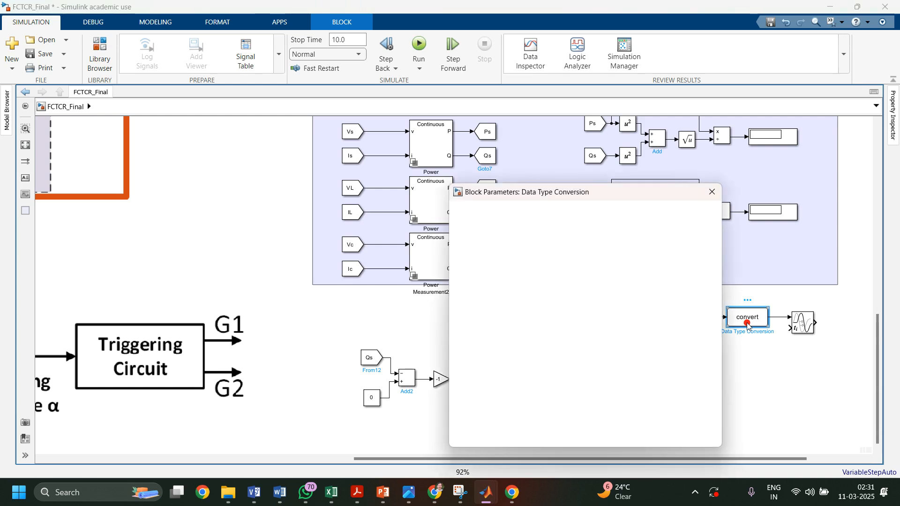
key(Return)
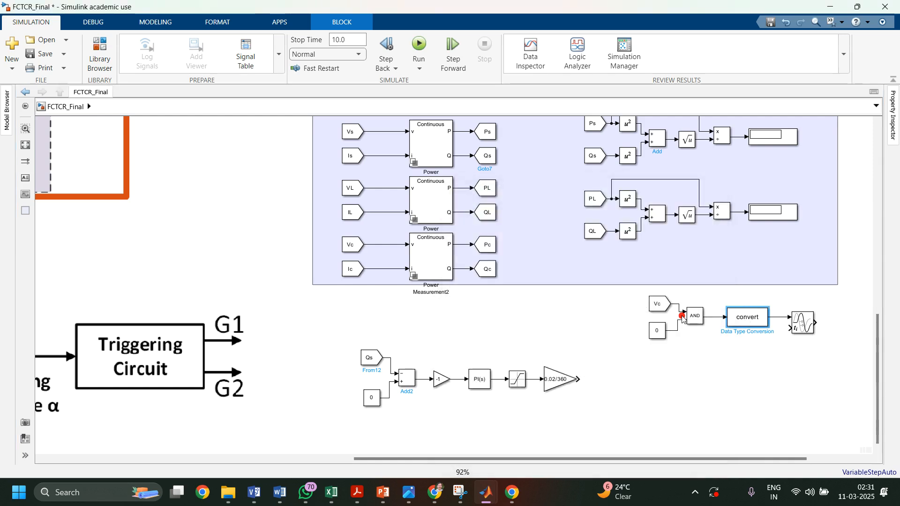
double_click(751, 316)
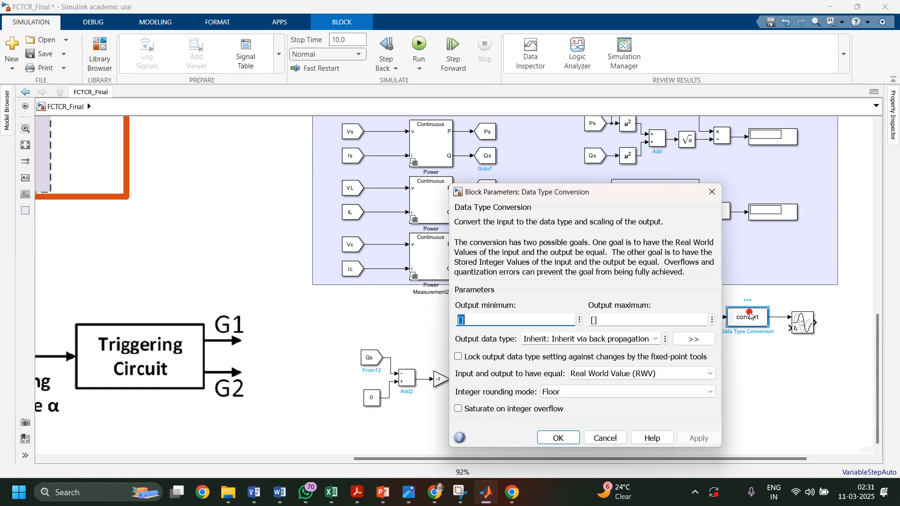
key(Return)
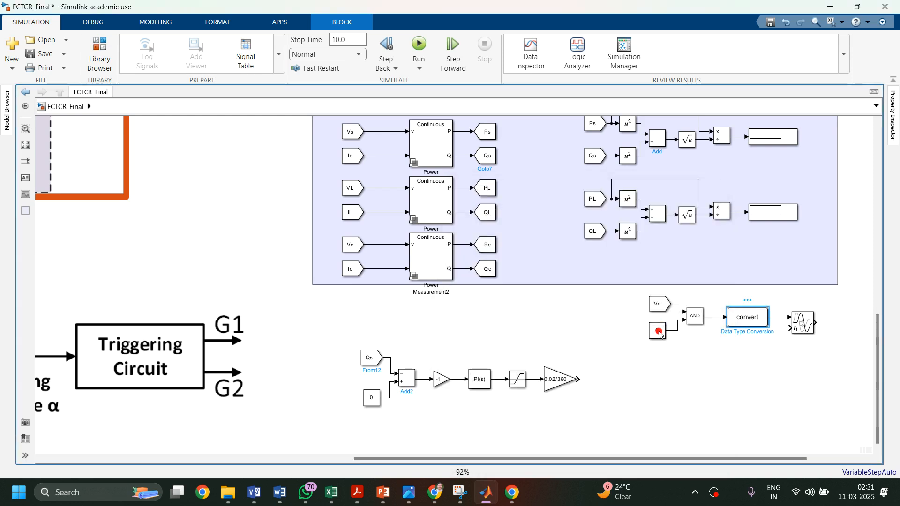
double_click(741, 326)
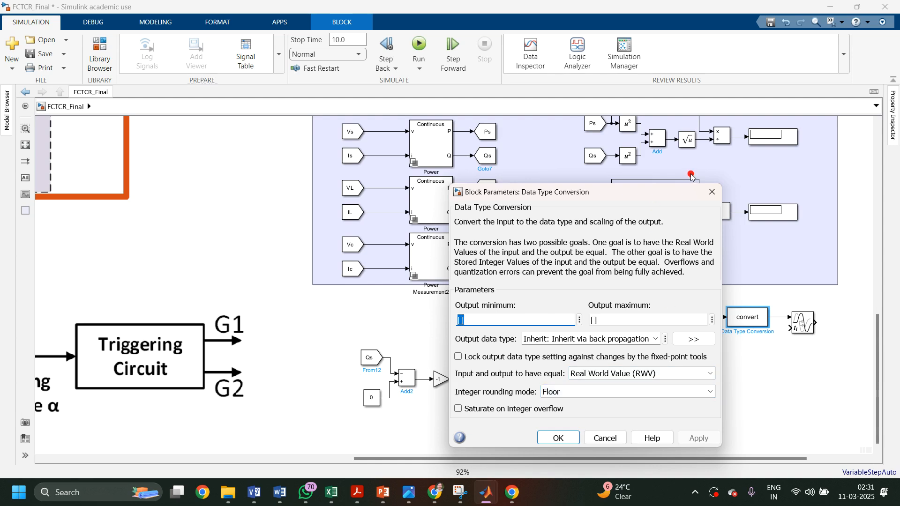
click(713, 195)
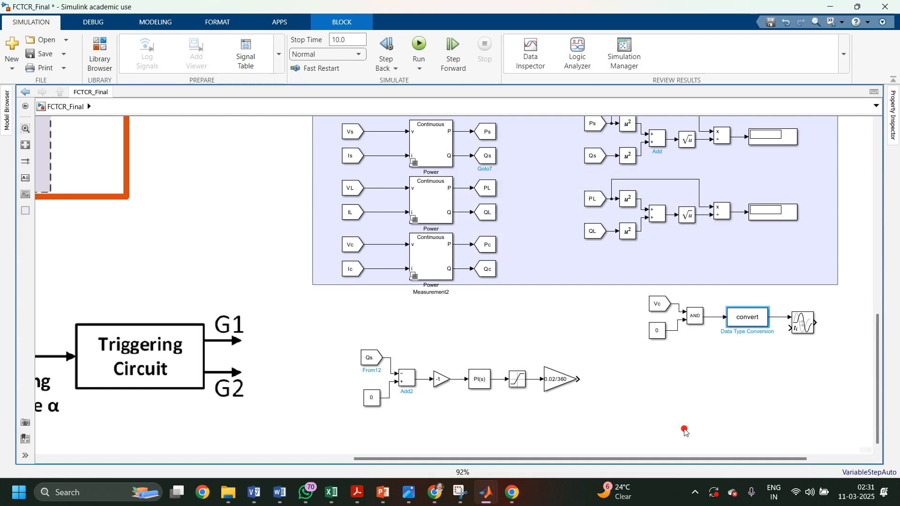
click(685, 431)
double_click(685, 430)
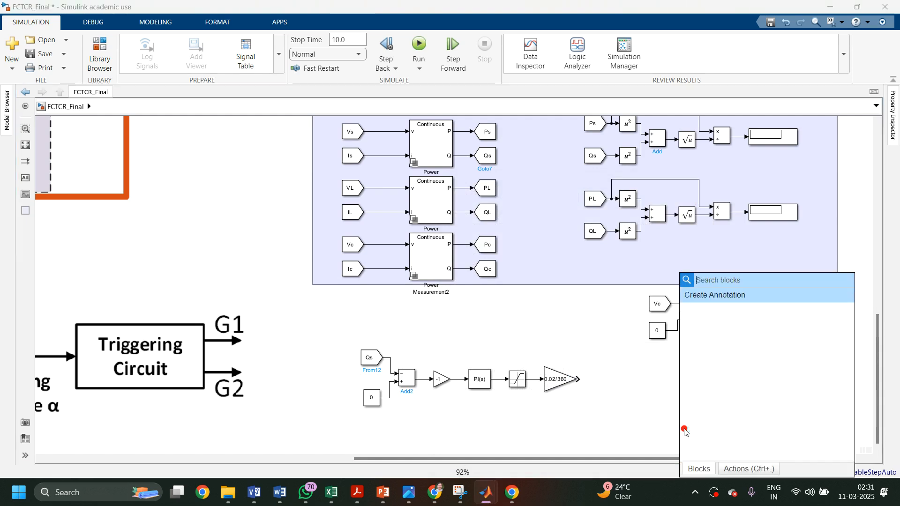
text(conver)
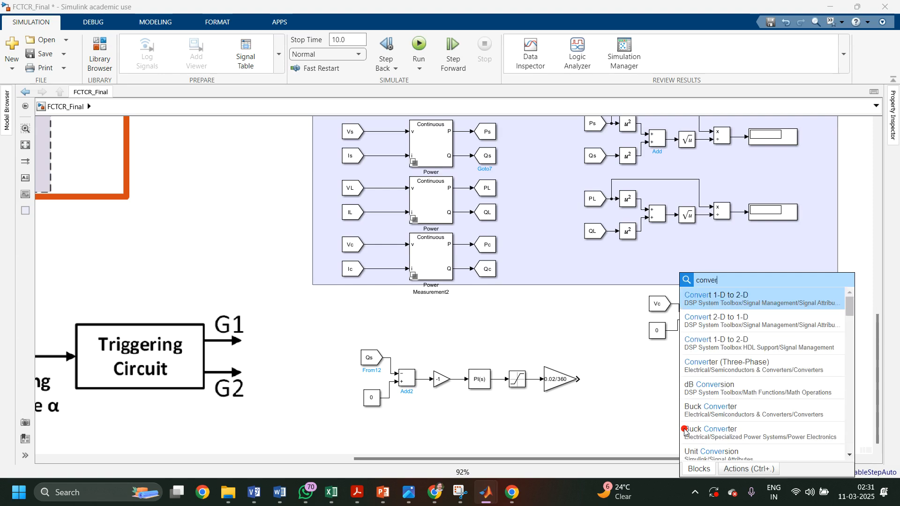
key(BackSpace)
key(BackSpace)
key(BackSpace)
key(BackSpace)
key(BackSpace)
key(BackSpace)
text(da)
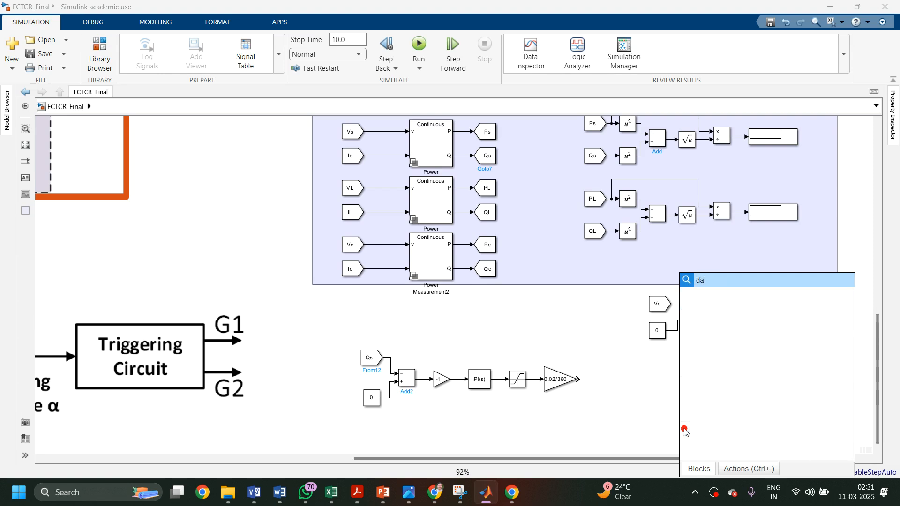
text(ta)
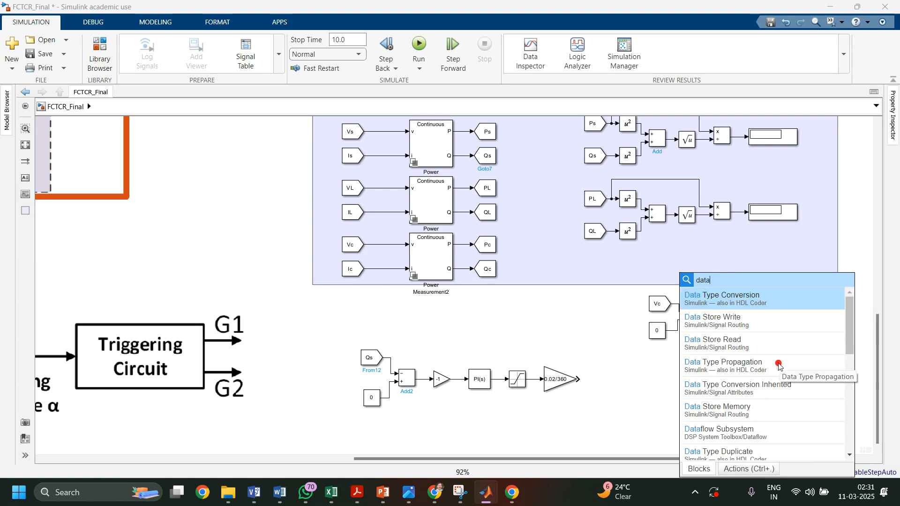
- Switch to the FCTCR_my2 reference model and check the output data type set in its Data Type Conversion block after the comparison block
mouse_move(492, 490)
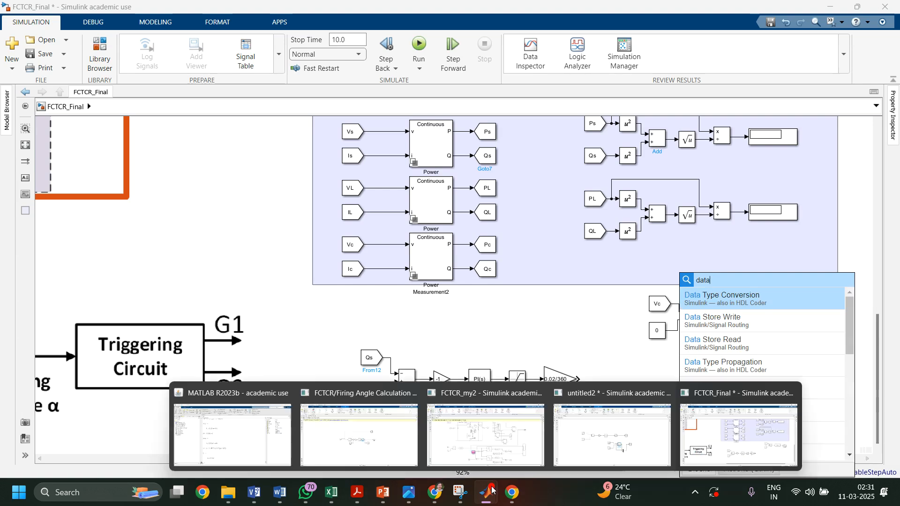
mouse_move(590, 436)
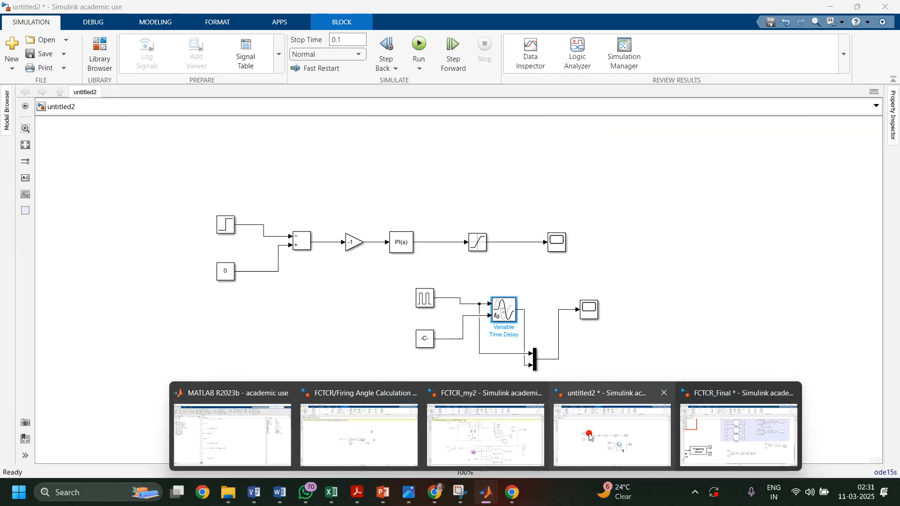
click(528, 441)
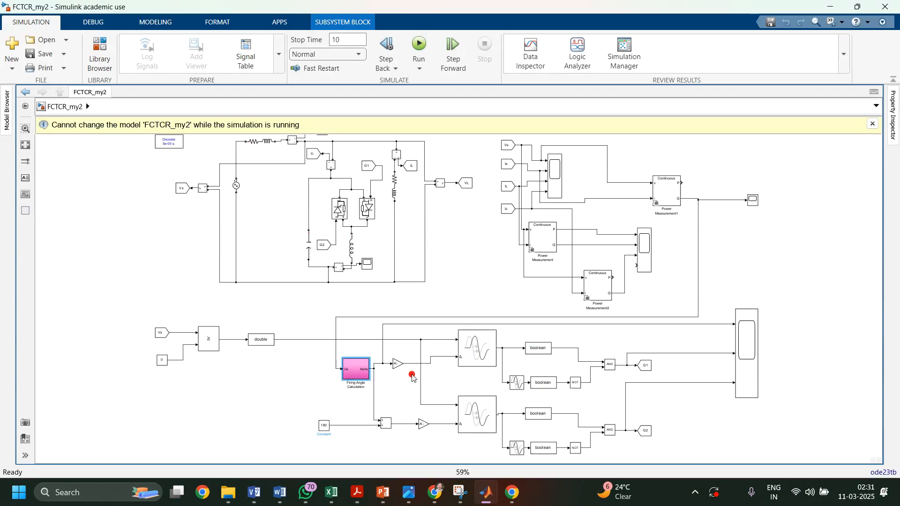
click(266, 340)
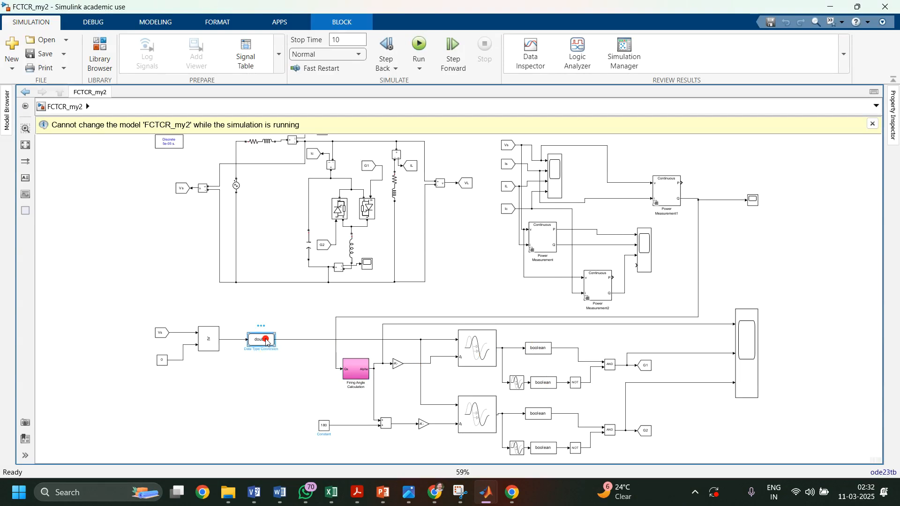
double_click(267, 340)
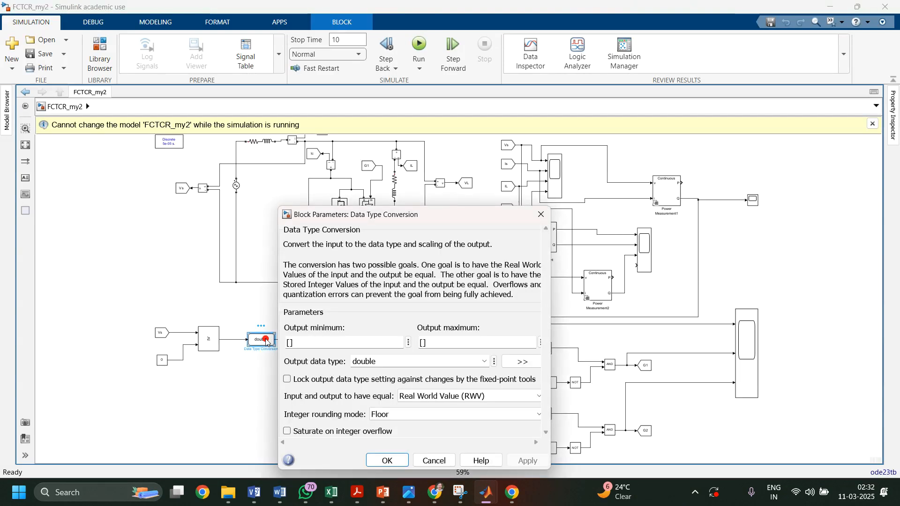
key(Escape)
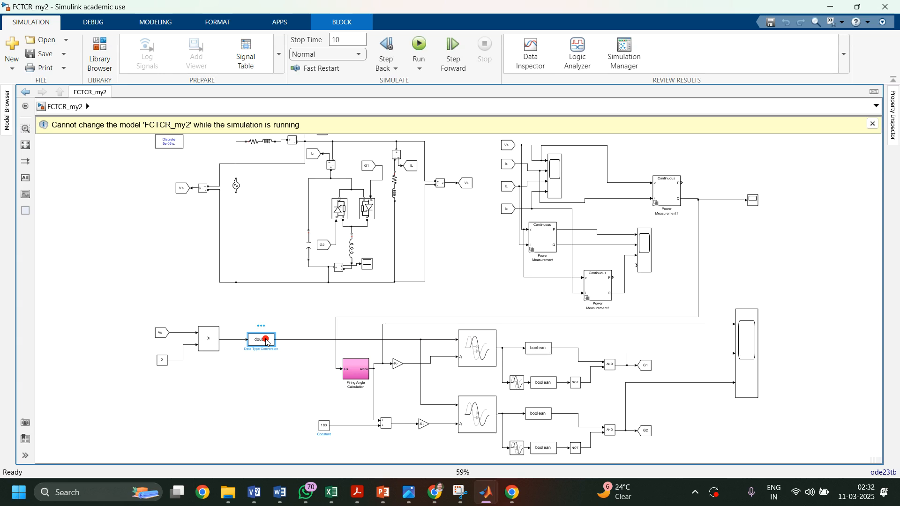
double_click(267, 340)
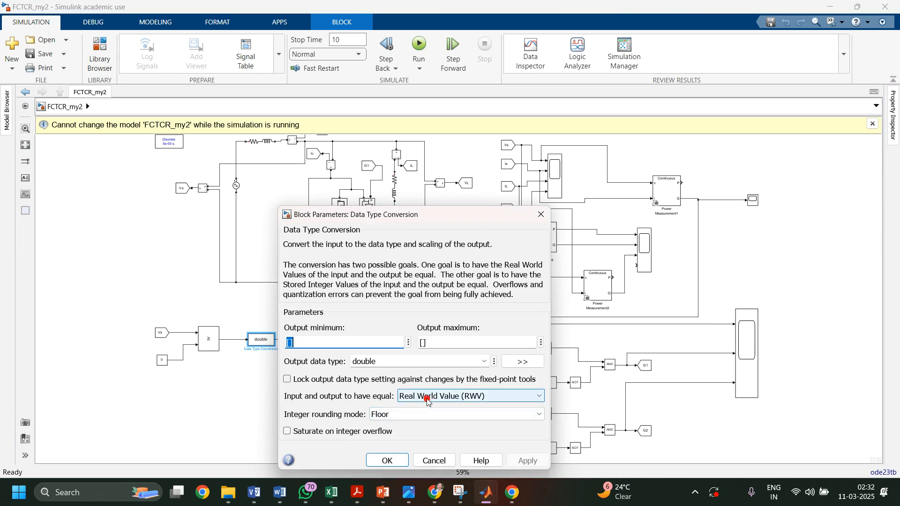
click(541, 215)
- Return to FCTCR_Final and set the Data Type Conversion block's output data type to double
click(491, 493)
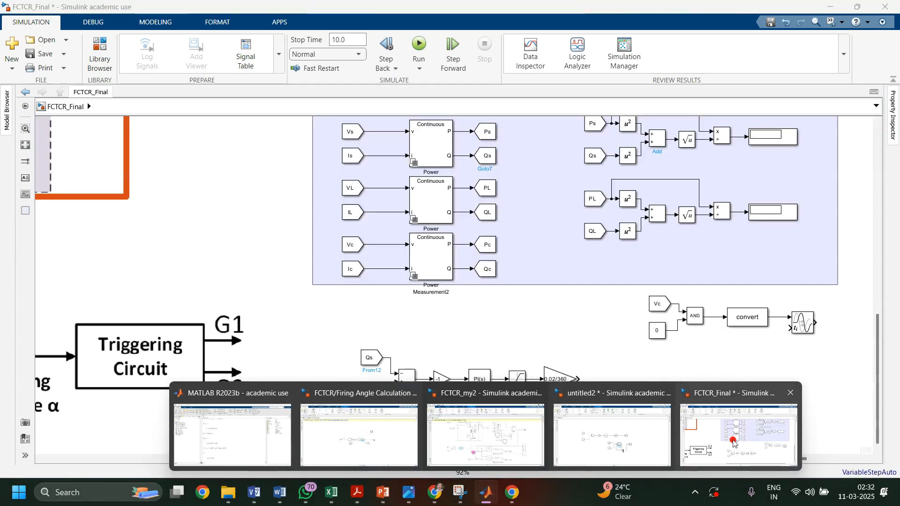
click(735, 443)
click(750, 322)
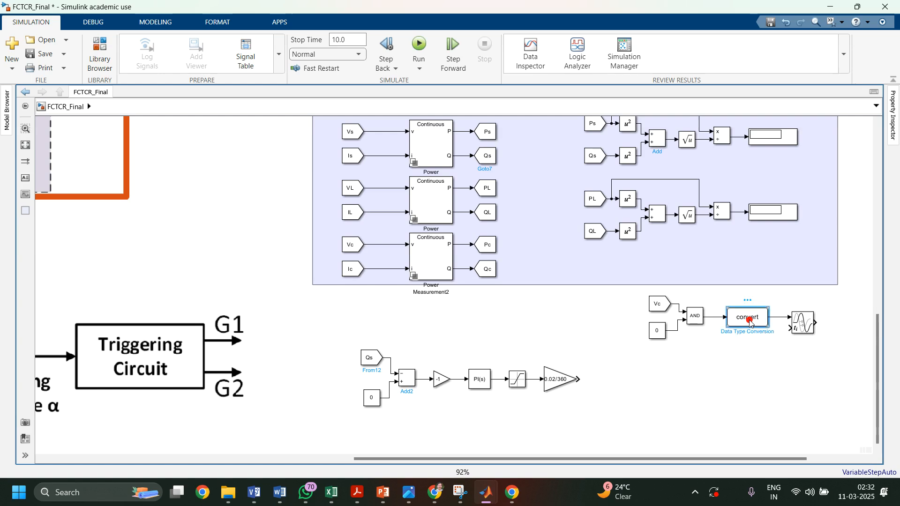
double_click(751, 322)
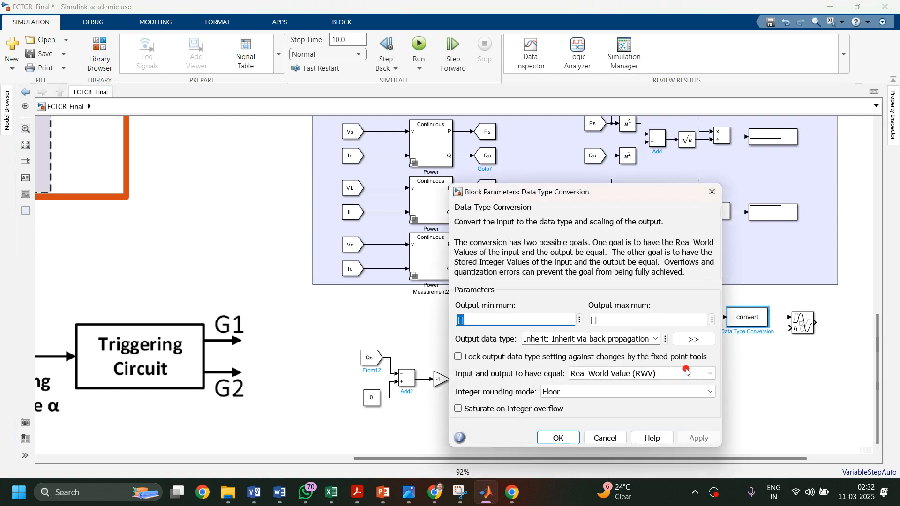
click(648, 341)
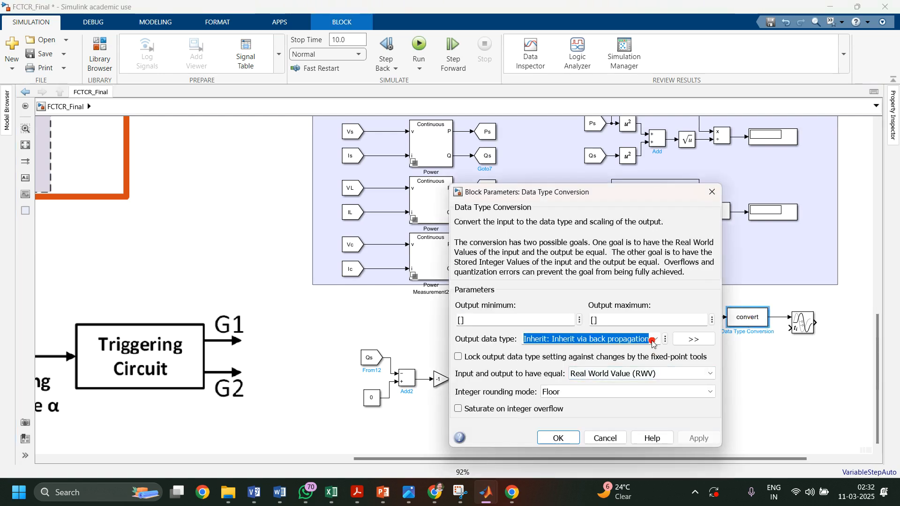
click(655, 341)
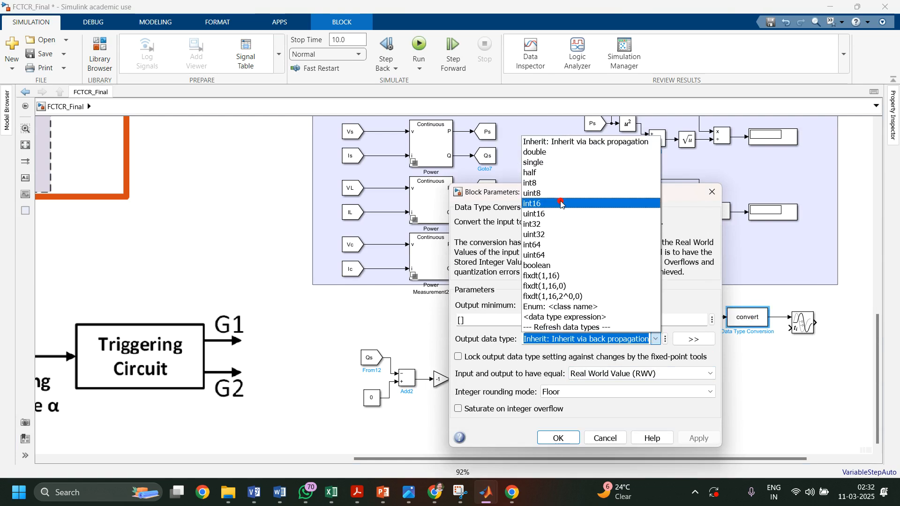
click(546, 152)
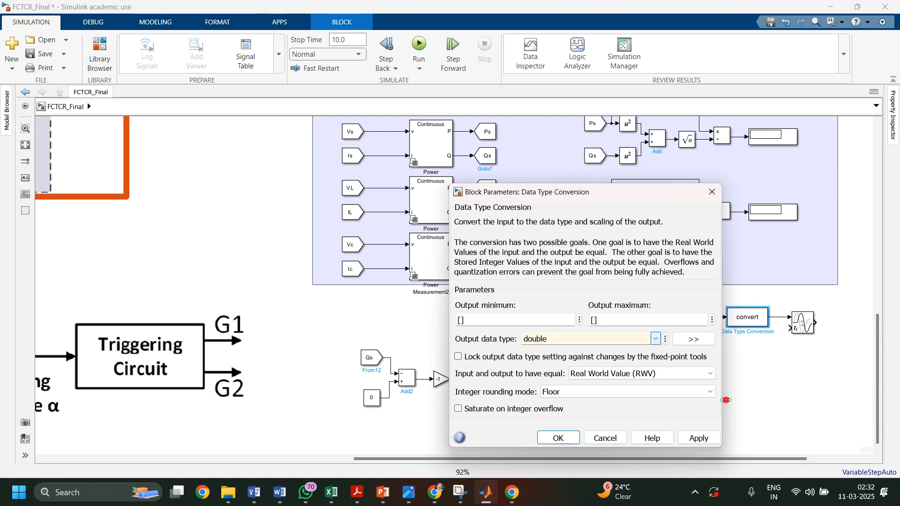
click(703, 439)
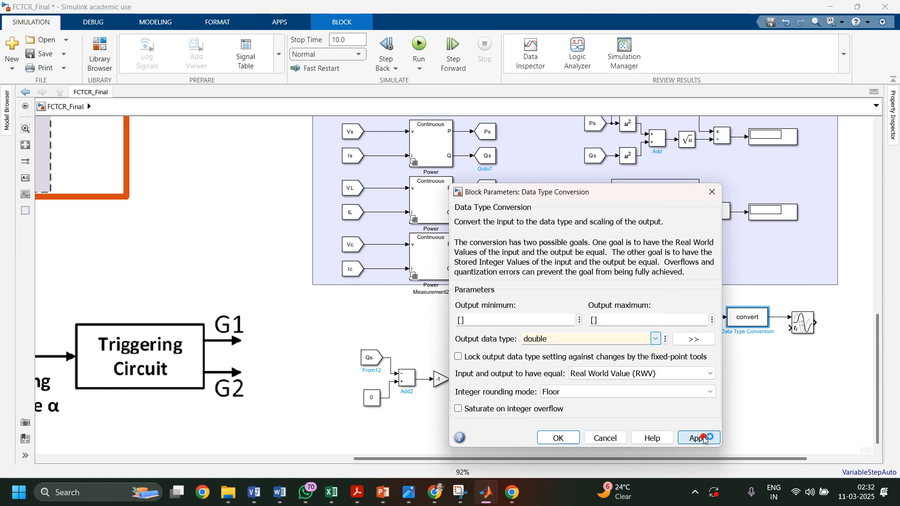
click(558, 437)
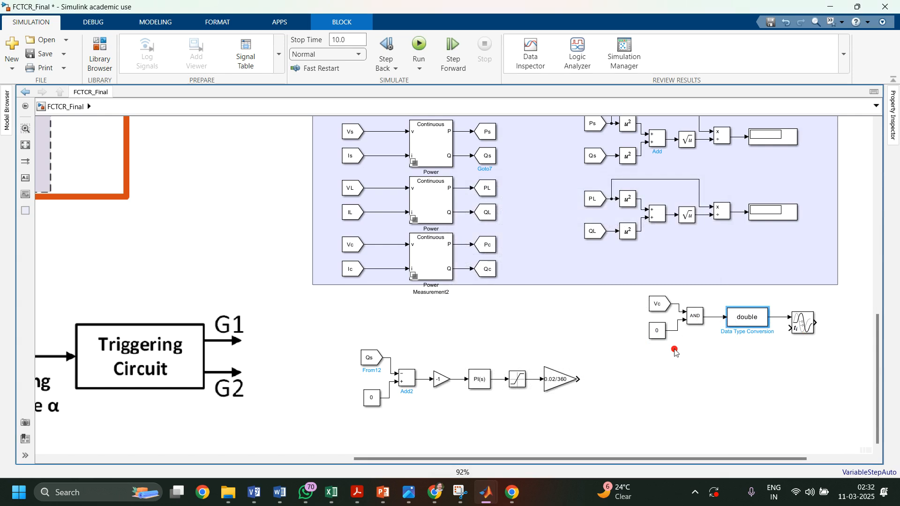
- Connect the 0.02/360 Gain output to the Variable Transport Delay's second input, reroute that line higher and move the double conversion block closer to AND
mouse_move(580, 381)
mouse_down()
mouse_move(713, 367)
mouse_move(789, 329)
mouse_up()
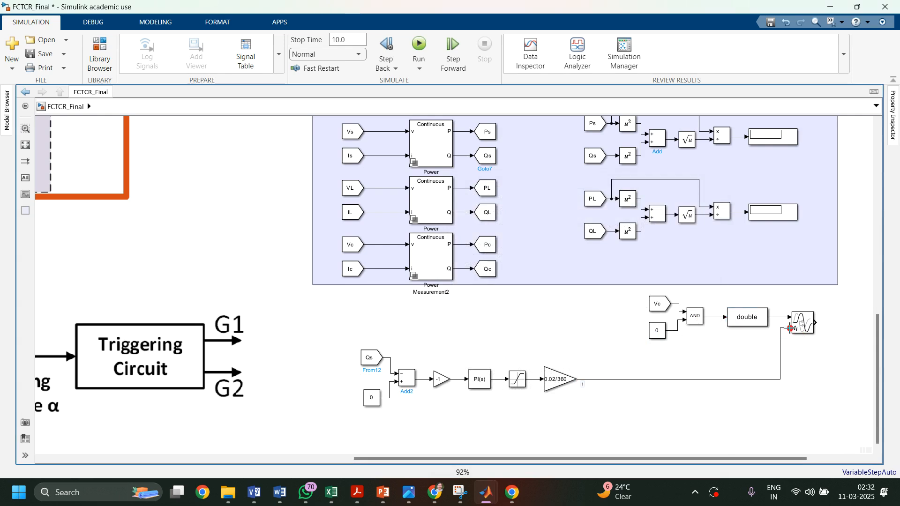
drag(733, 380, 721, 349)
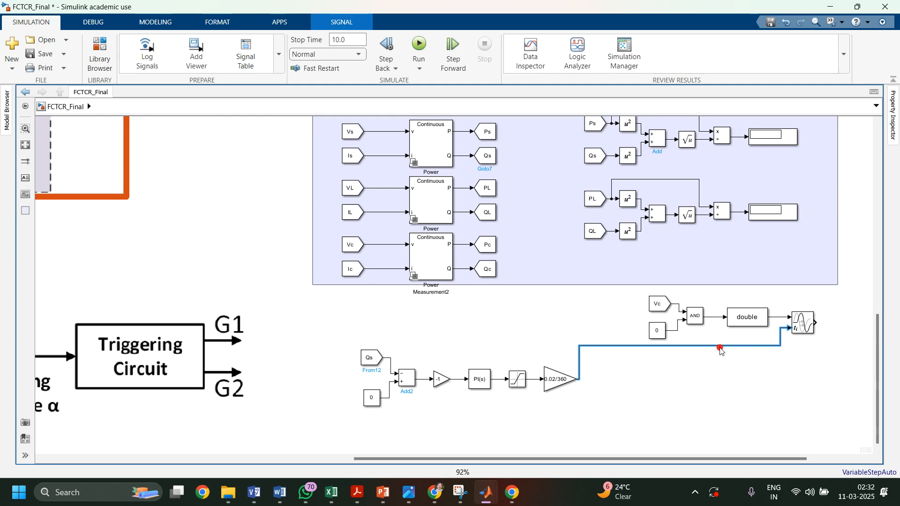
drag(676, 460, 750, 459)
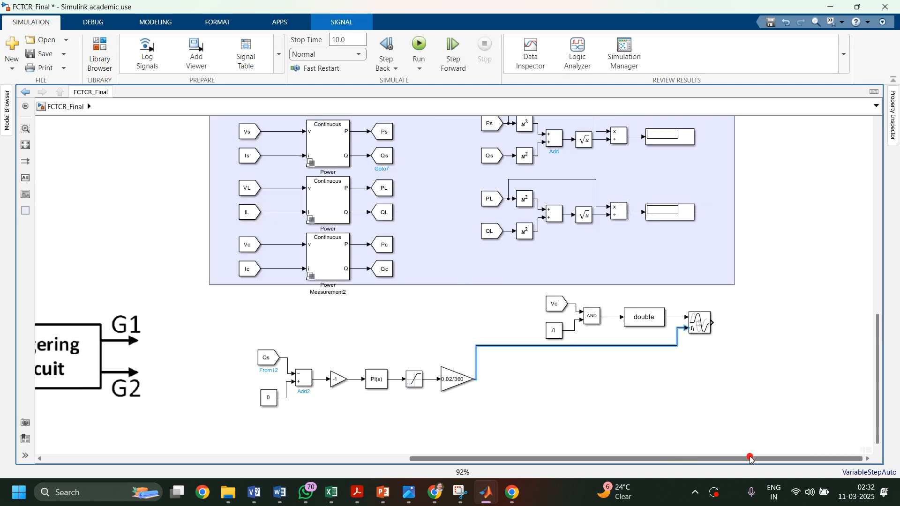
mouse_move(648, 319)
mouse_down()
mouse_move(635, 321)
mouse_move(639, 316)
mouse_up()
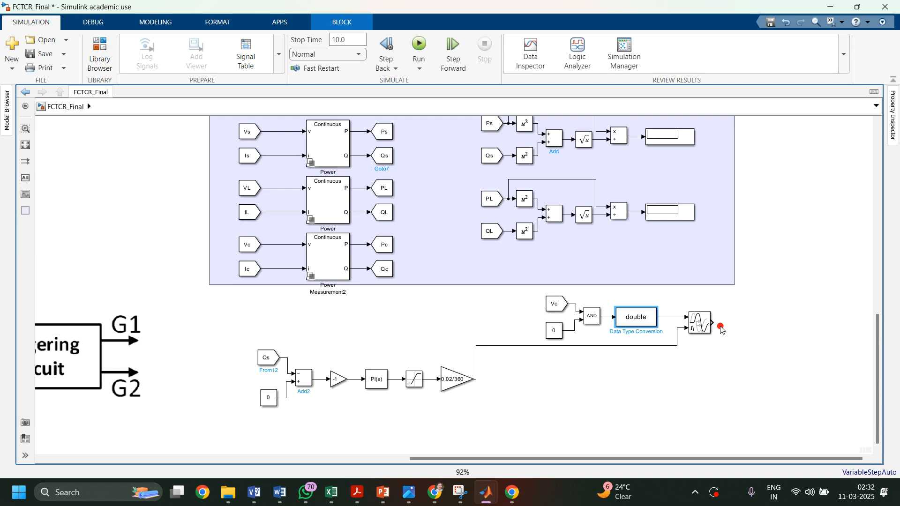
- Check the delay and gate pulse circuit in FCTCR_my2, then return to FCTCR_Final and select the Variable Transport Delay block
mouse_move(486, 493)
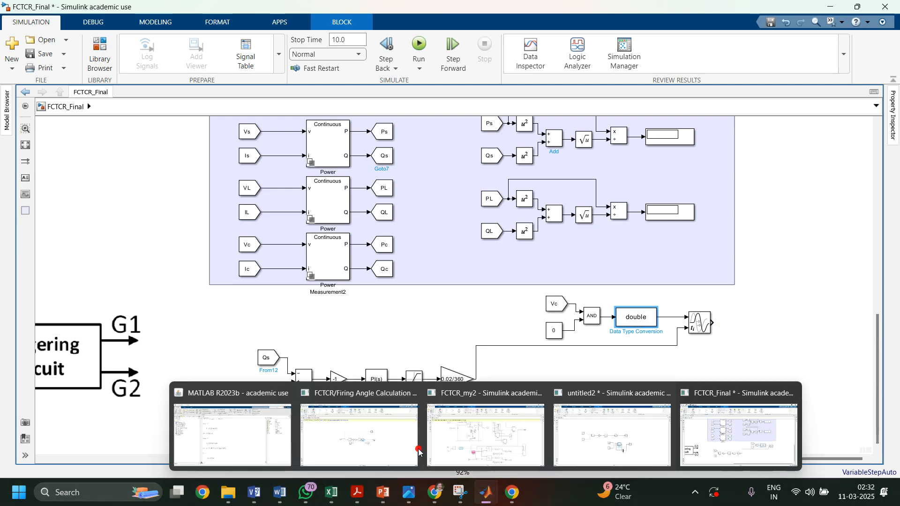
mouse_move(528, 451)
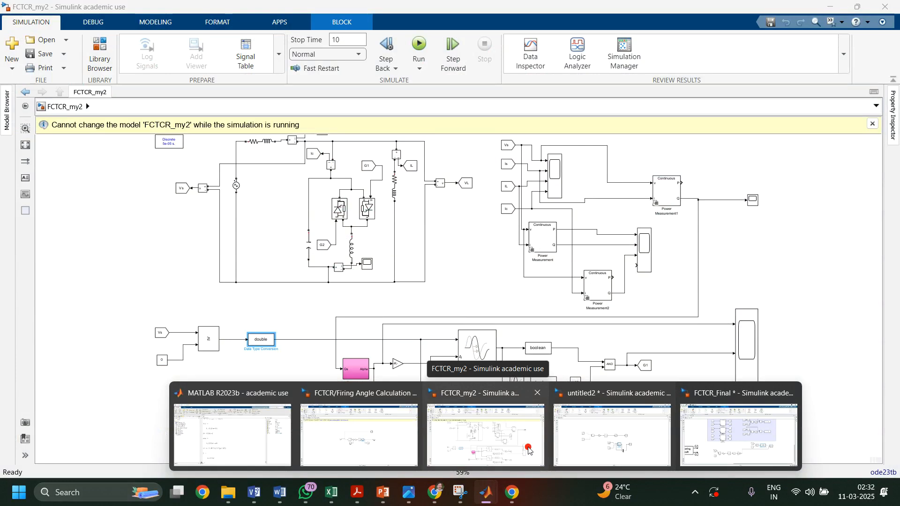
click(529, 450)
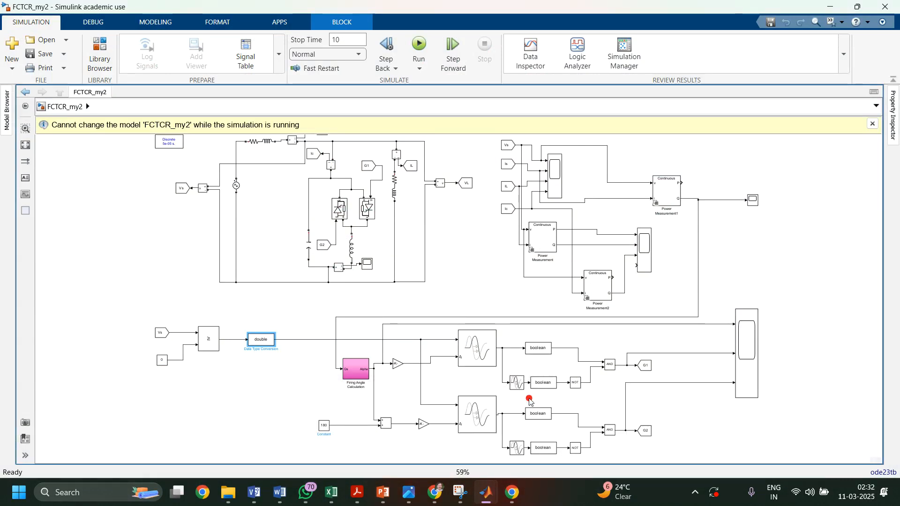
click(830, 8)
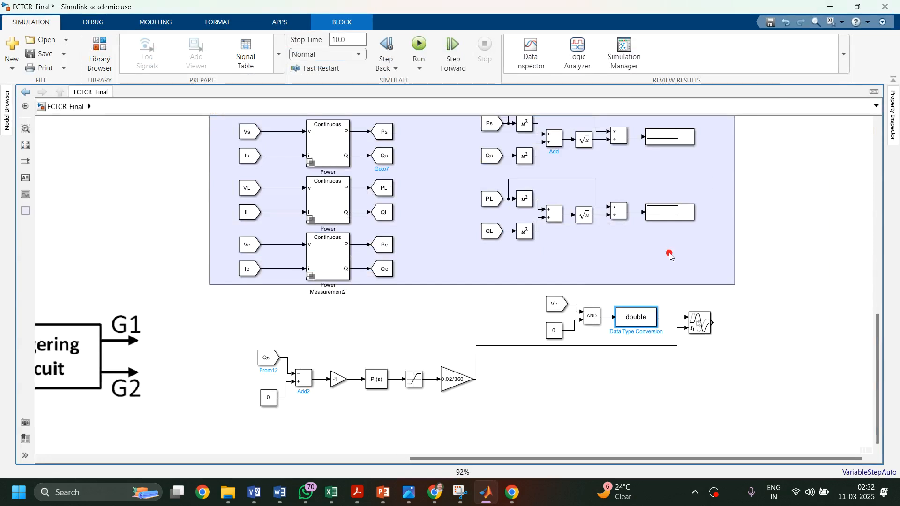
click(700, 329)
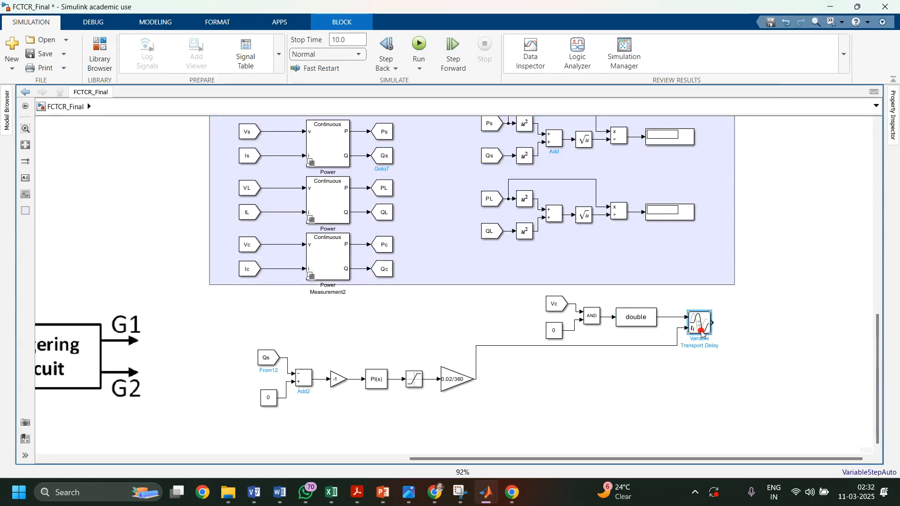
- Add a copy of the Variable Transport Delay block below the original and connect the original's output to the copy's first input
key(ctrl+v)
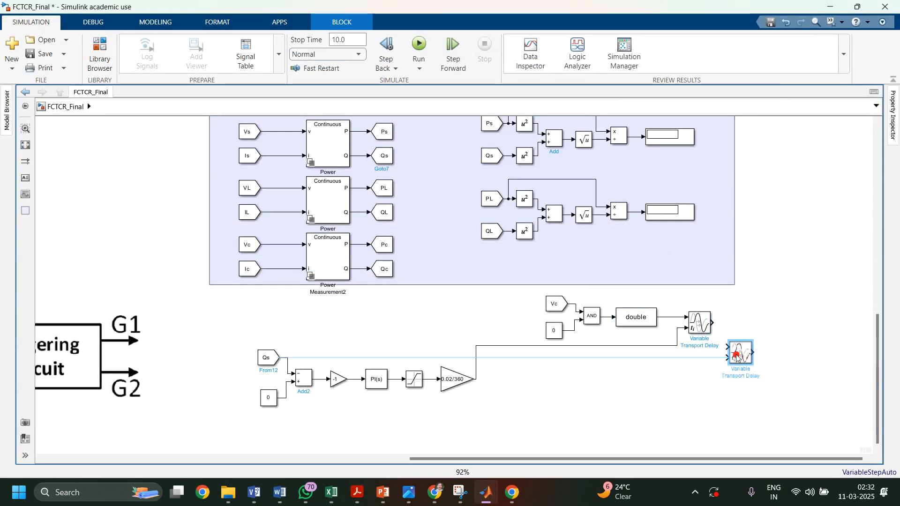
drag(726, 347, 713, 322)
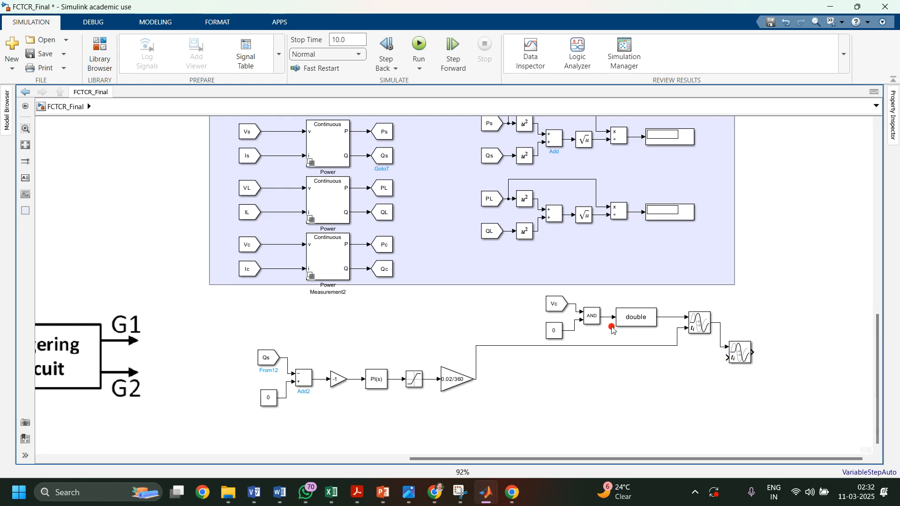
- Check the delay type options of the copied Variable Transport Delay block and close its parameters without changes
click(737, 353)
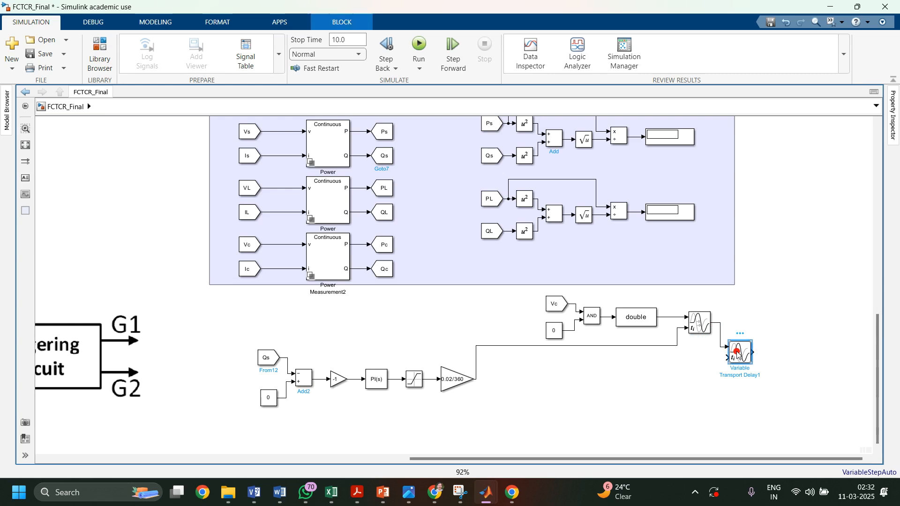
double_click(737, 353)
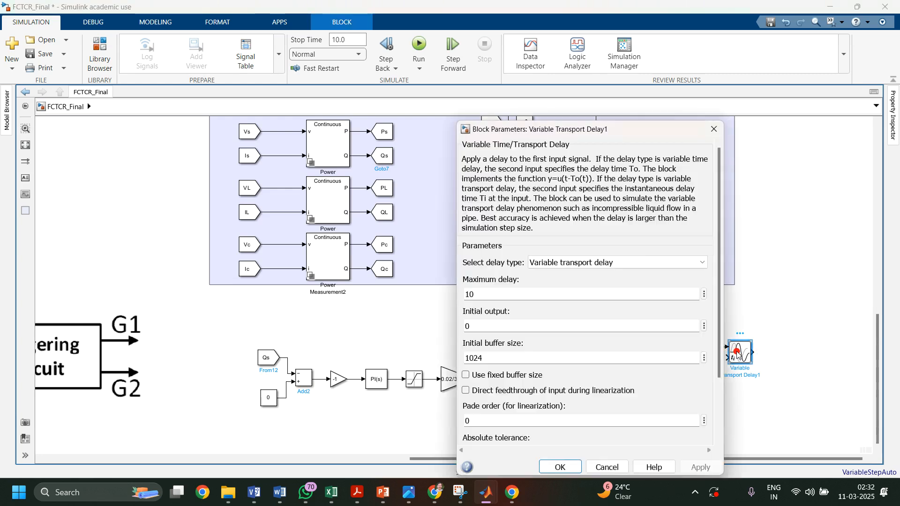
click(610, 262)
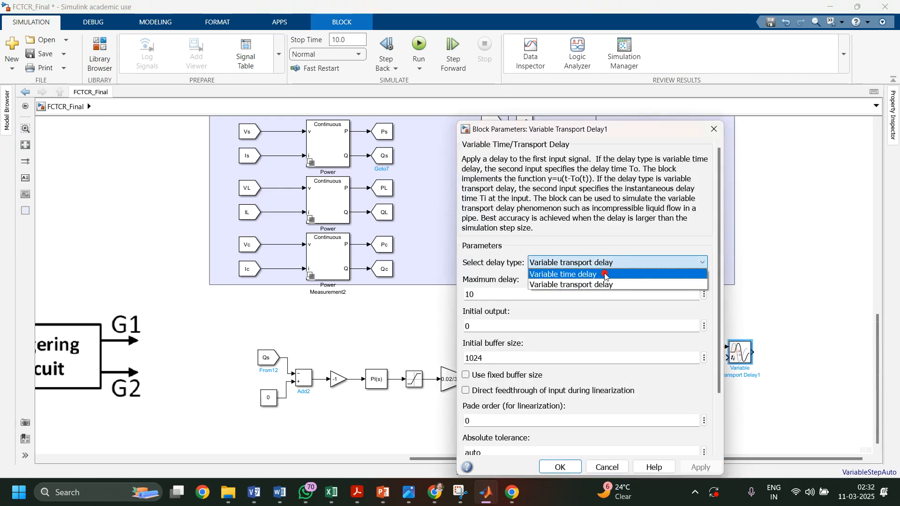
click(713, 130)
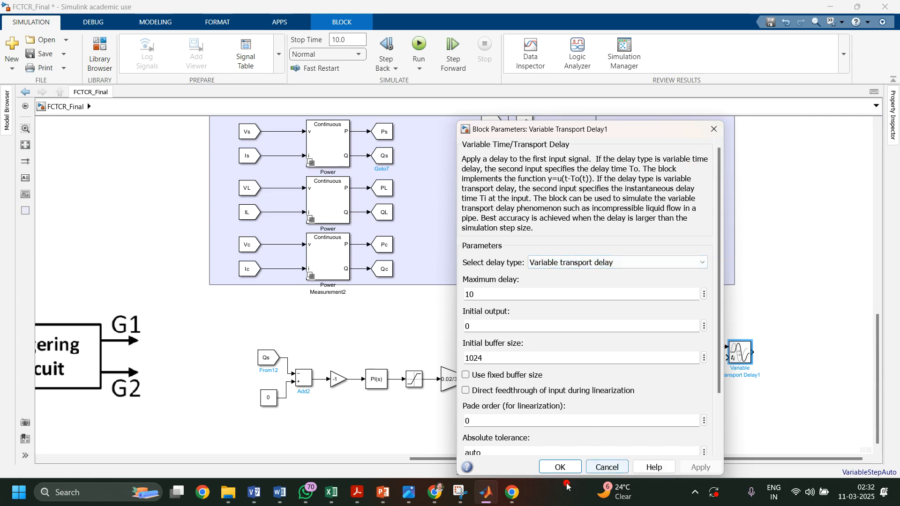
click(482, 497)
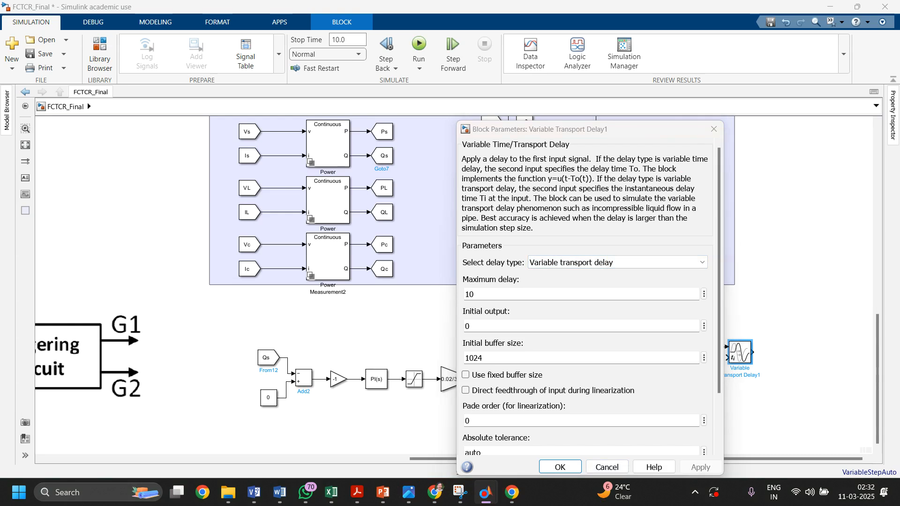
click(609, 468)
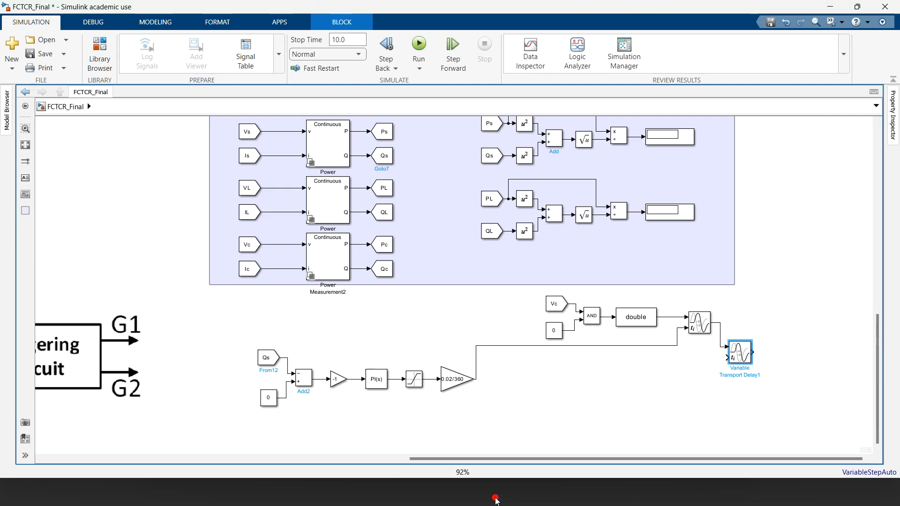
click(519, 435)
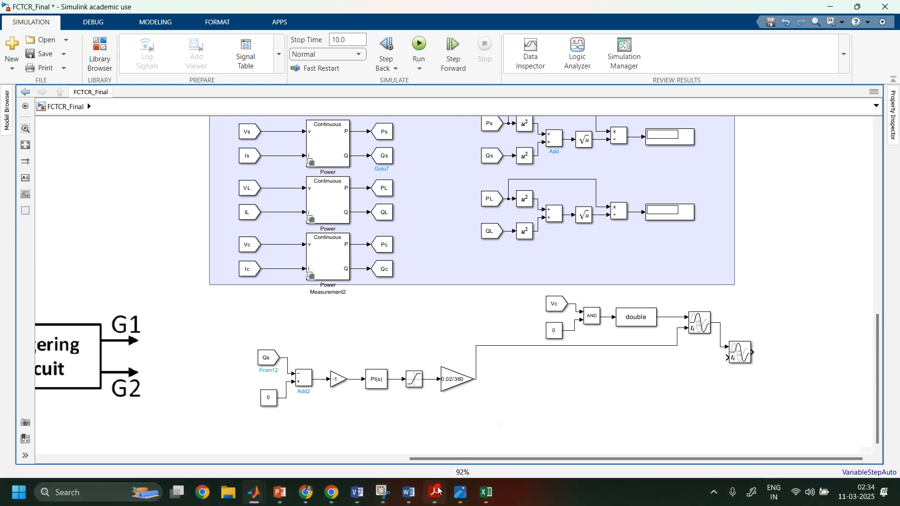
- Switch to the FCTCR_my2 reference model and examine the small delay block in the G1 gate pulse branch
mouse_move(432, 500)
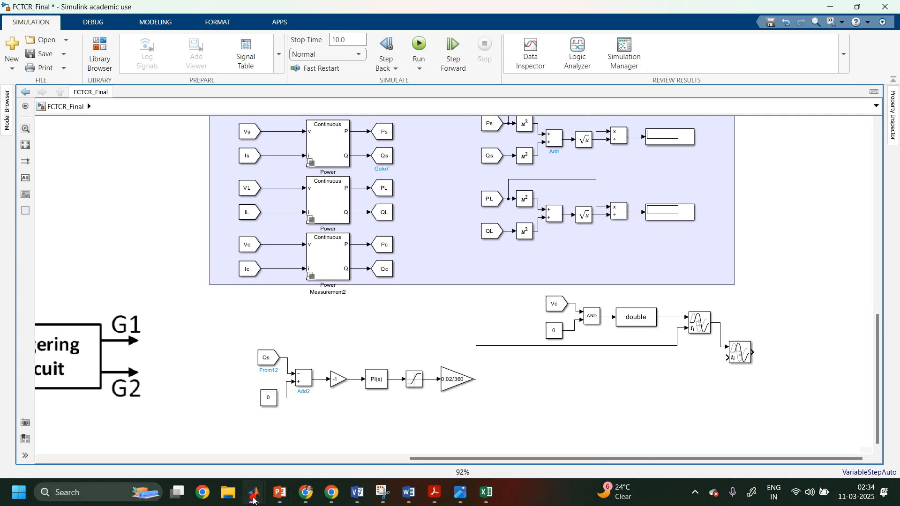
mouse_move(256, 500)
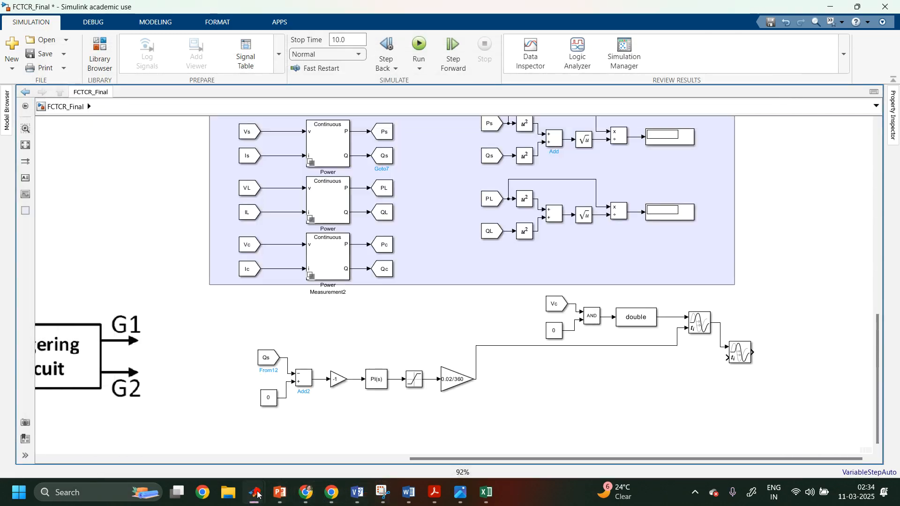
mouse_move(461, 450)
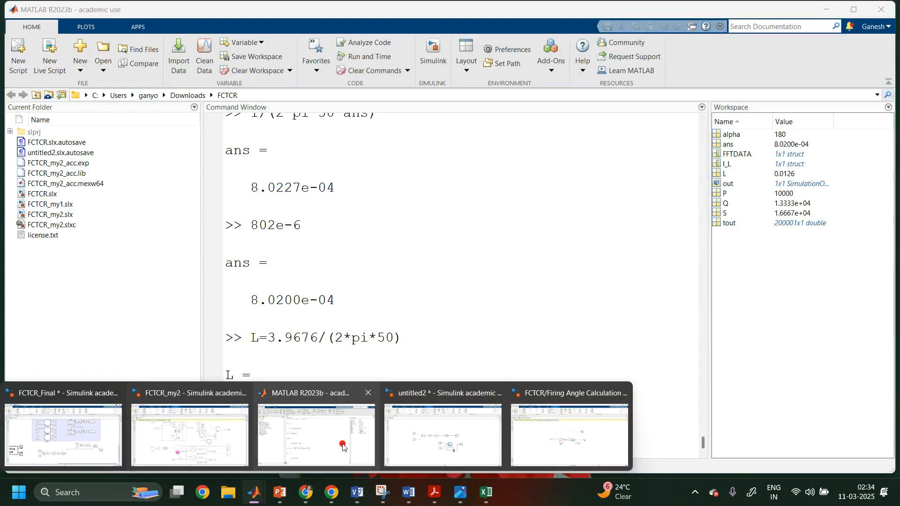
mouse_move(225, 447)
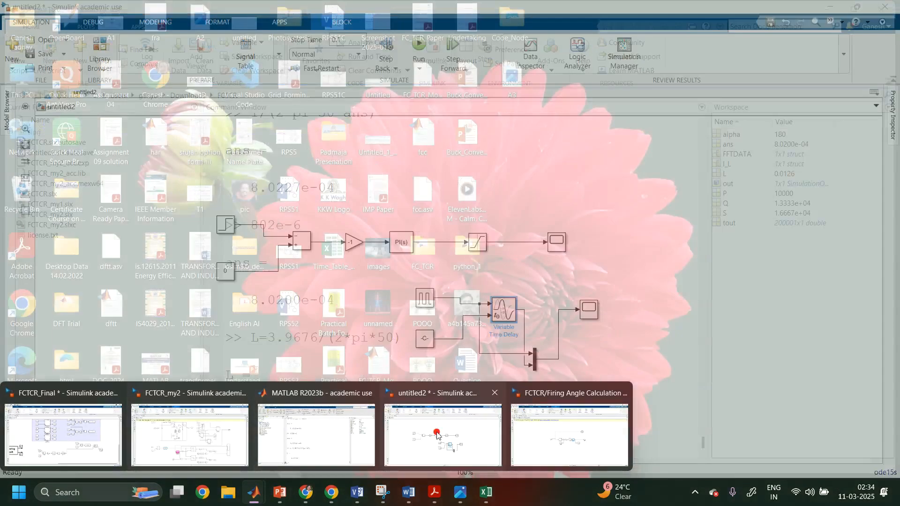
mouse_move(439, 436)
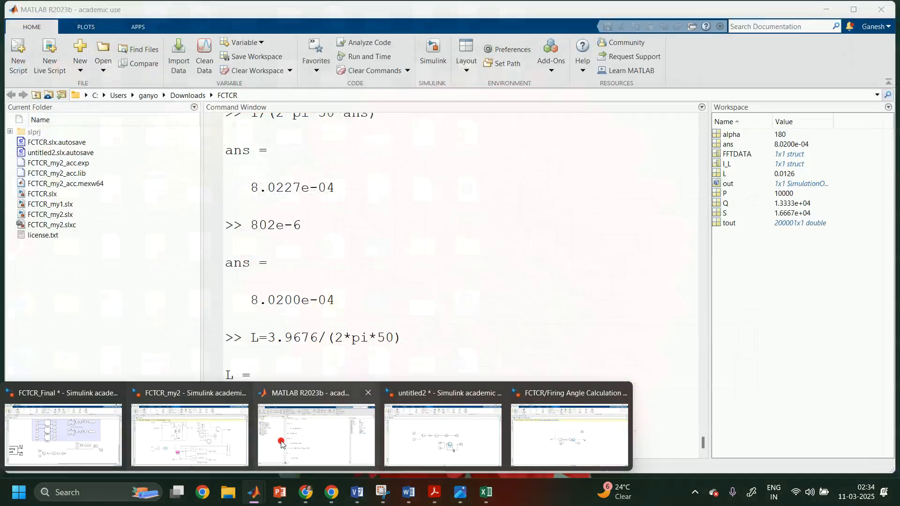
click(211, 441)
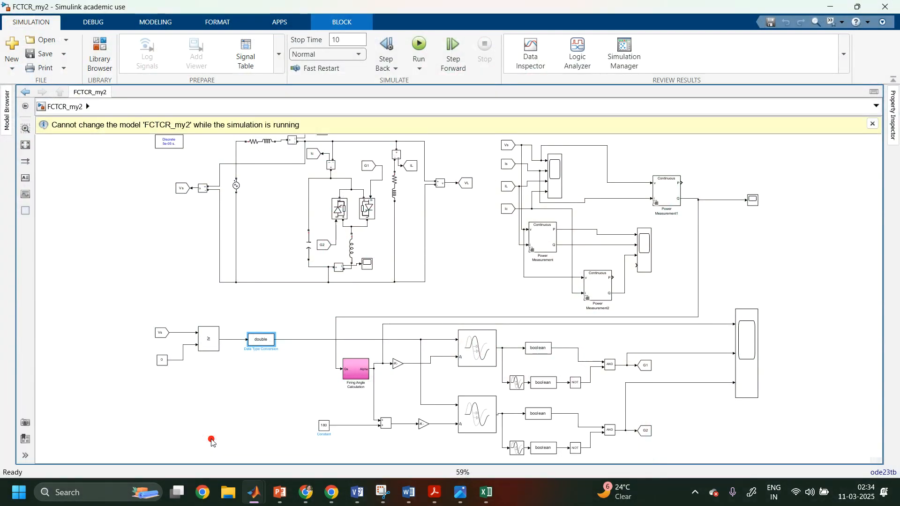
click(517, 382)
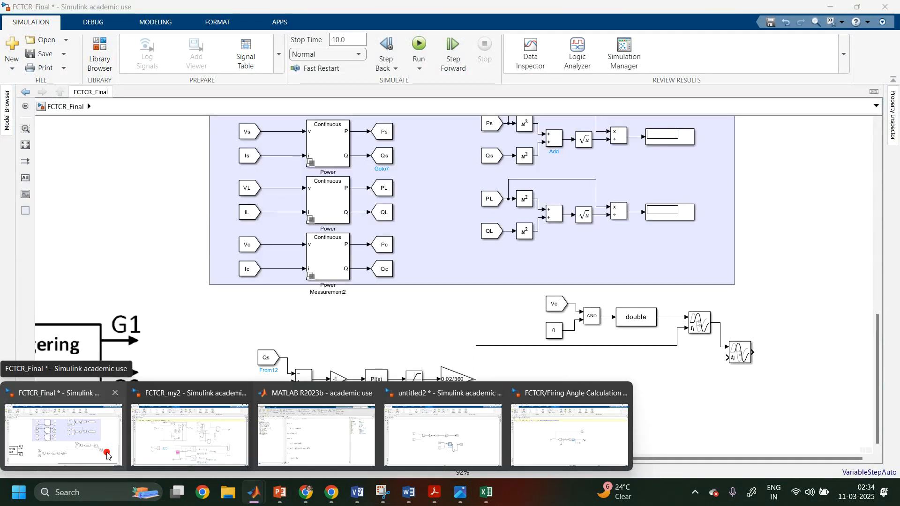
- In FCTCR_Final, replace the copied Variable Transport Delay block with a Transport Delay block on the original's output line
click(107, 456)
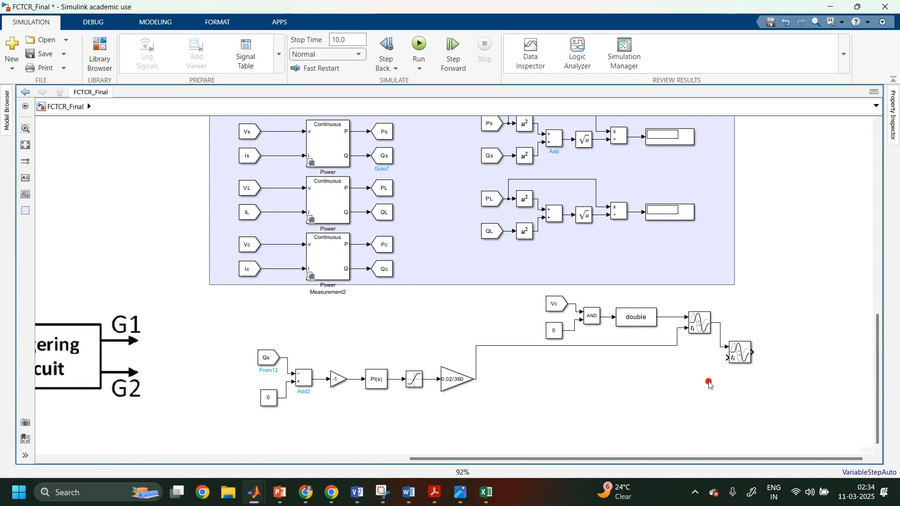
click(749, 356)
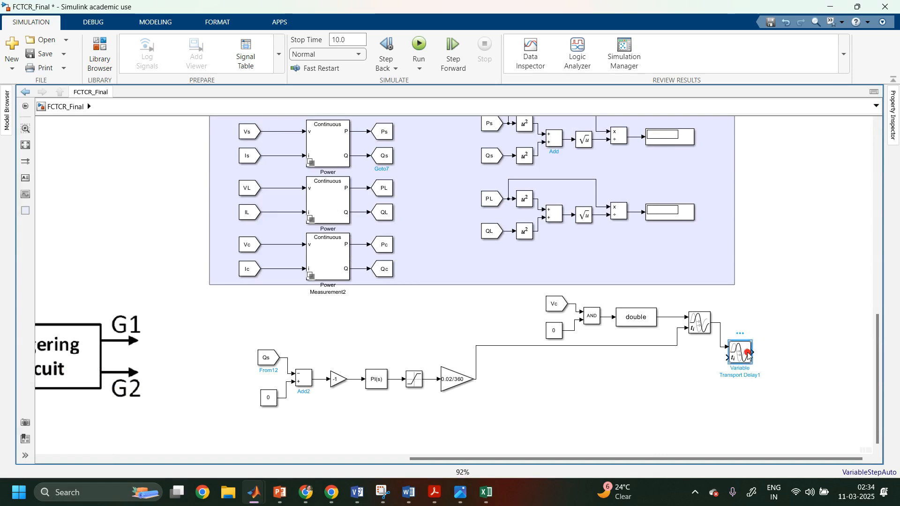
key(Delete)
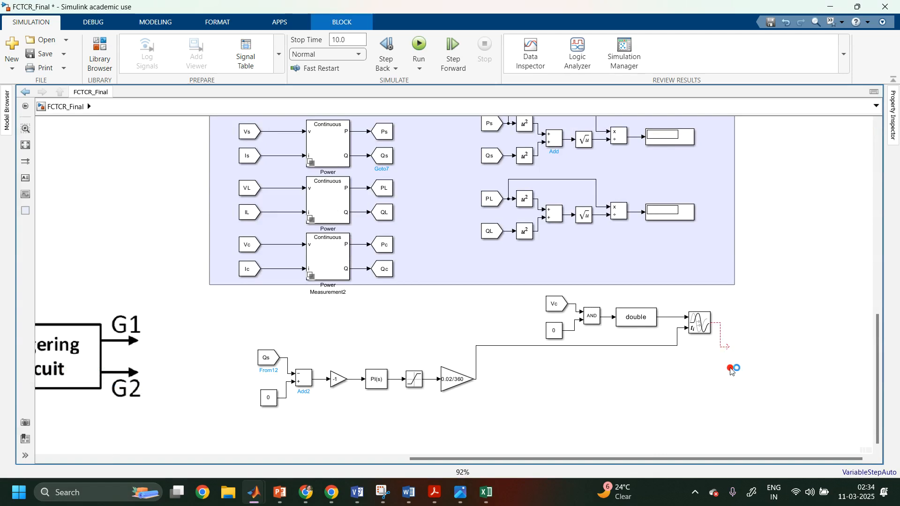
double_click(731, 370)
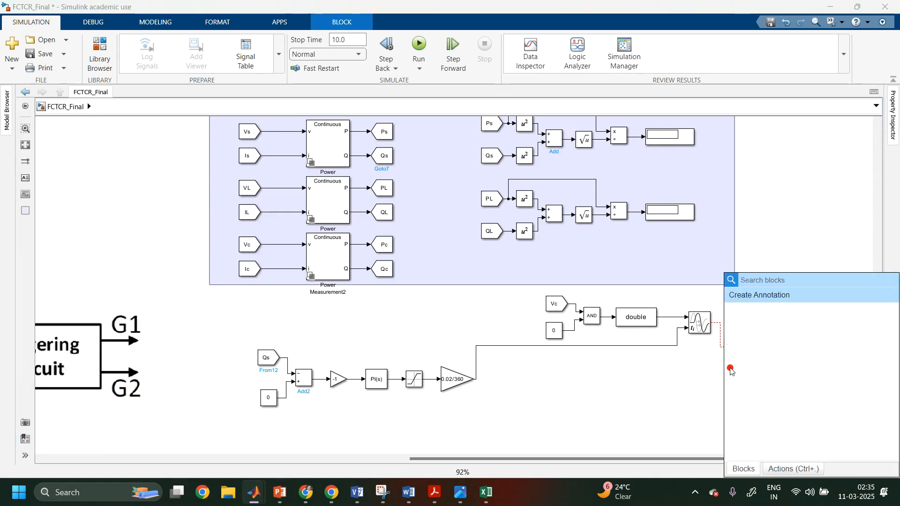
text(tr)
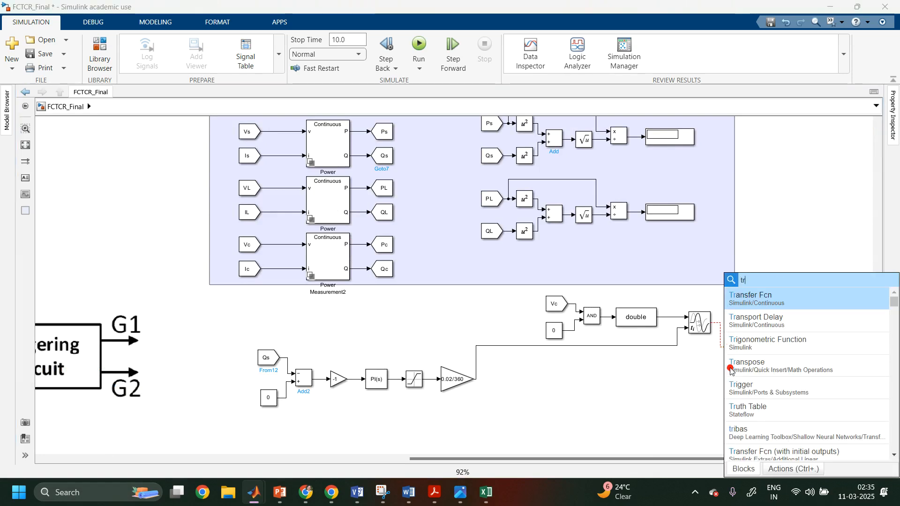
text(a)
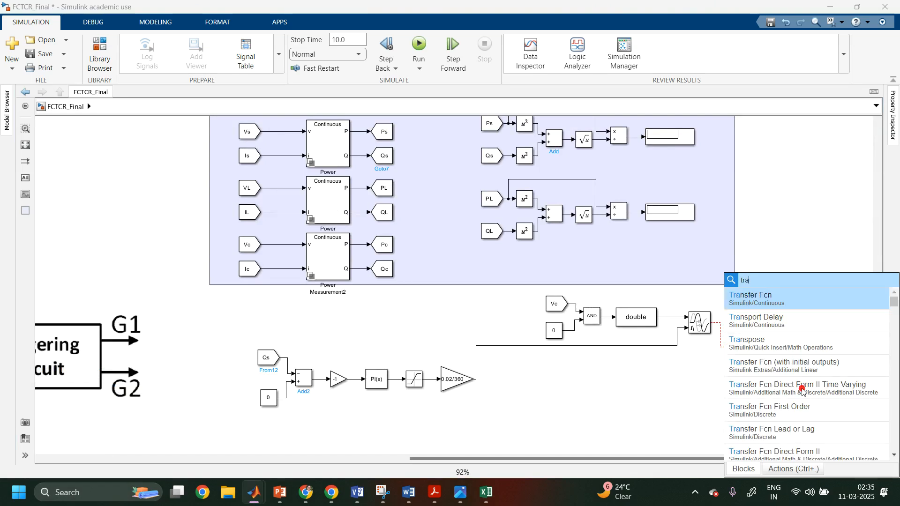
click(777, 322)
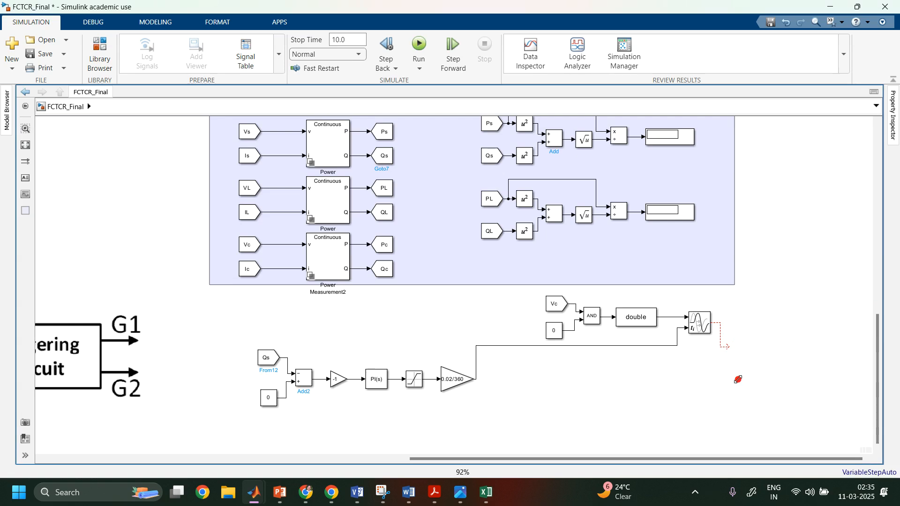
drag(732, 371, 738, 354)
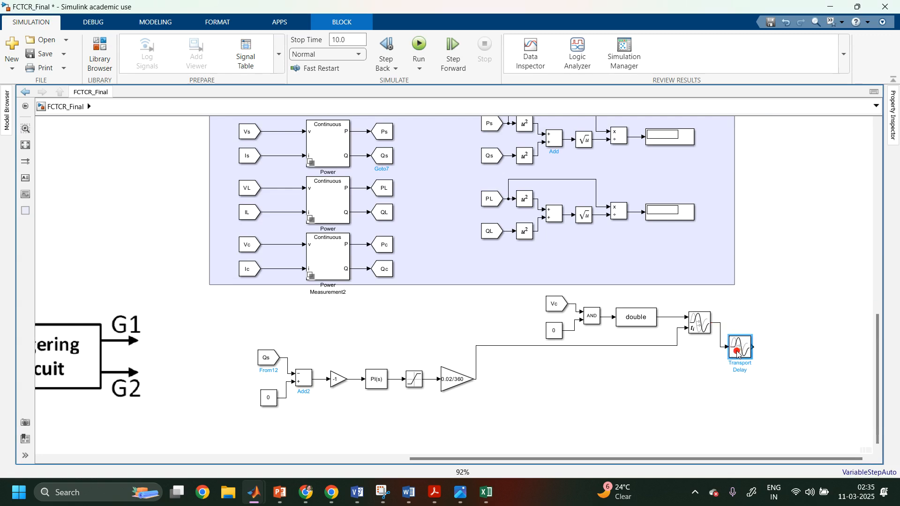
- Set the Transport Delay block's time delay to 0.001
double_click(738, 354)
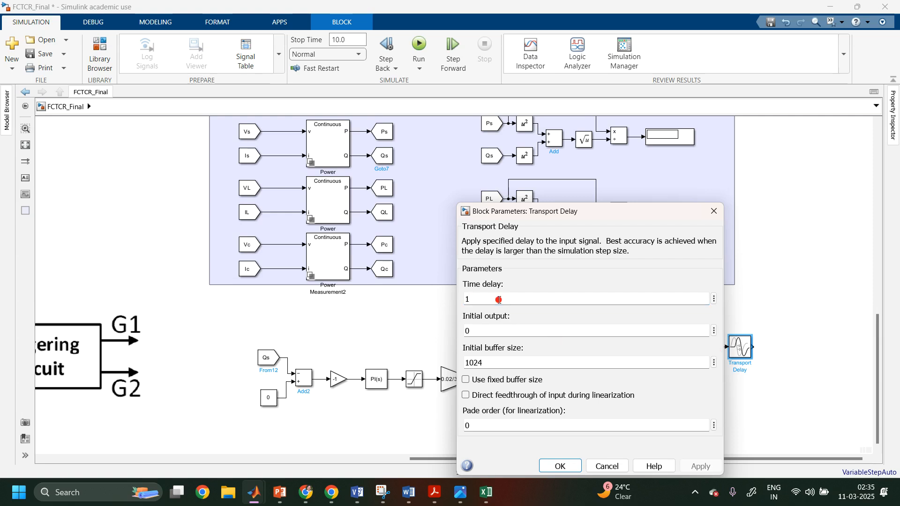
text(0)
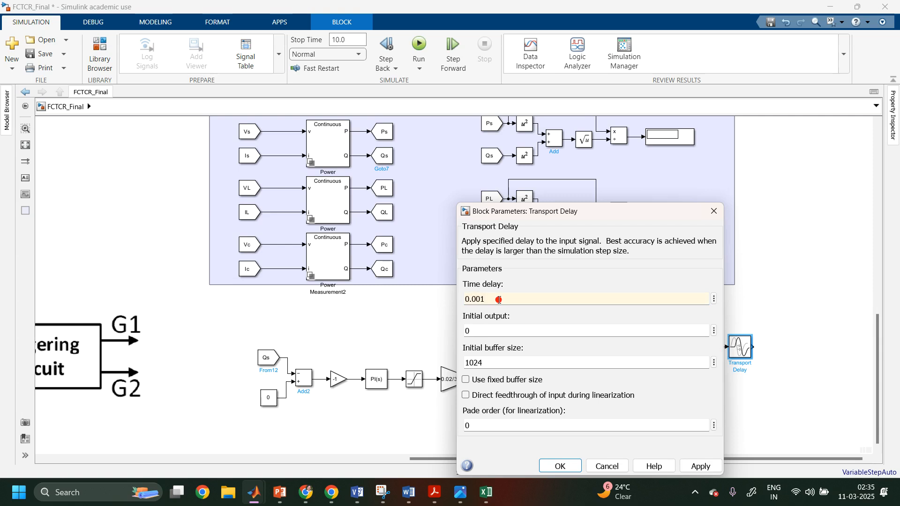
click(701, 466)
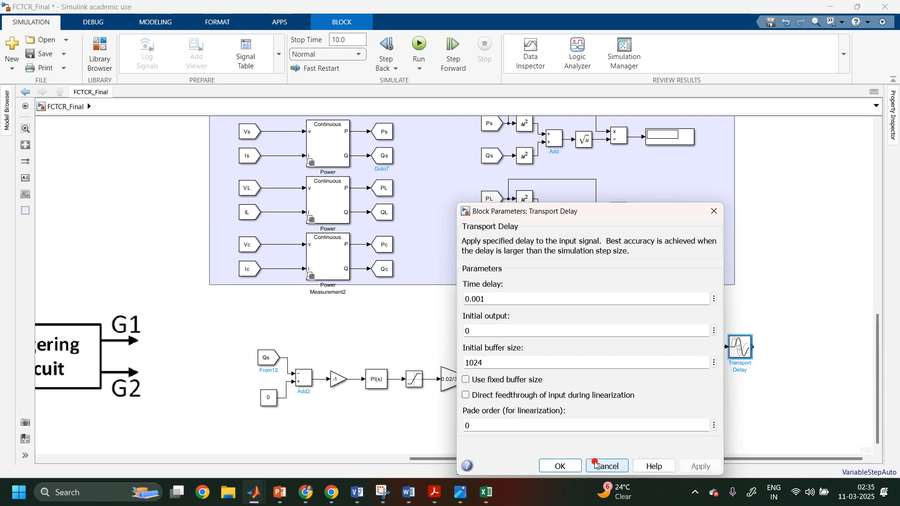
click(562, 466)
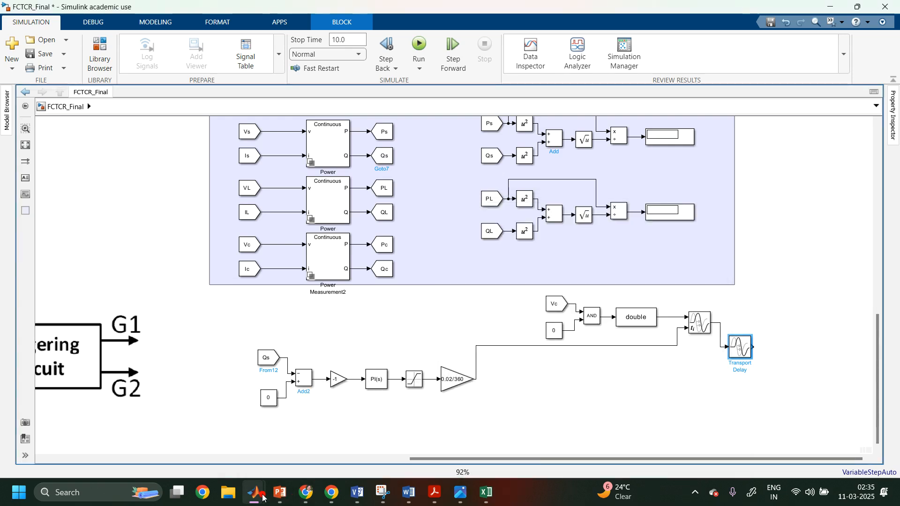
- Check the time delay of the G1 branch's Transport Delay block in FCTCR_my2, then return to FCTCR_Final
mouse_move(262, 497)
mouse_move(407, 459)
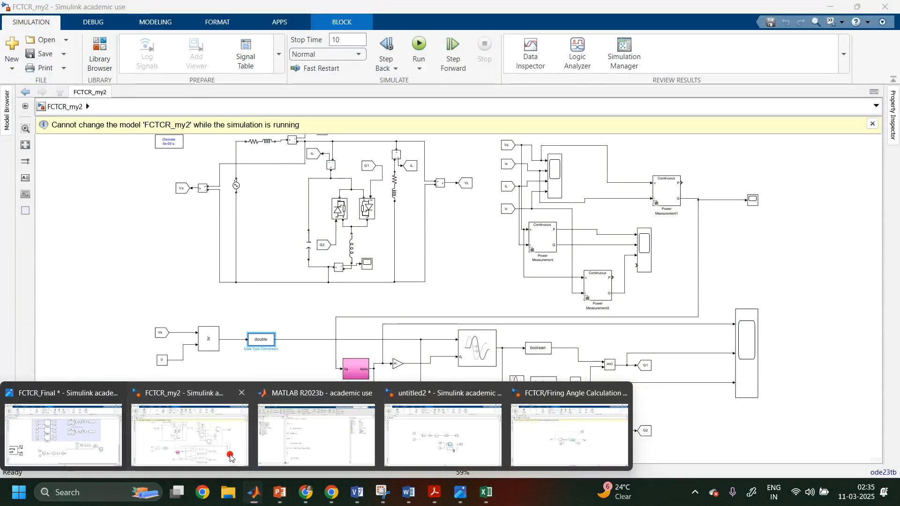
click(230, 457)
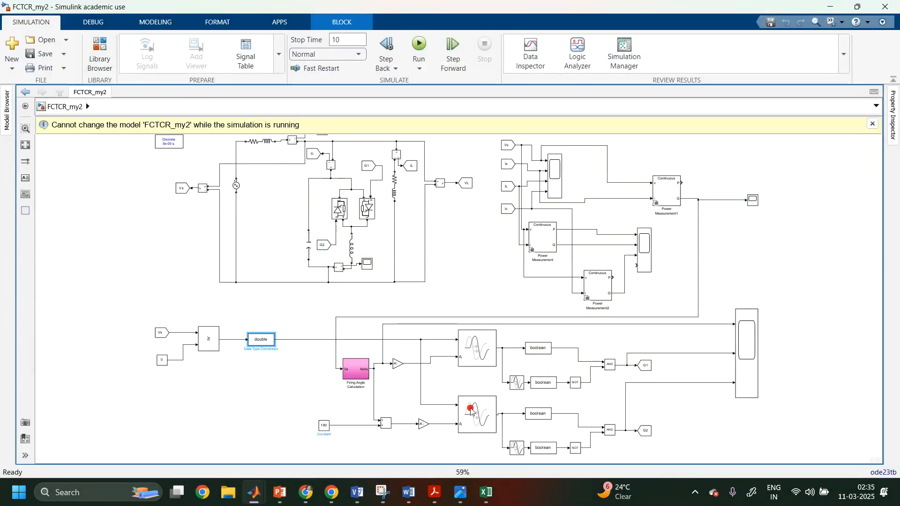
double_click(519, 386)
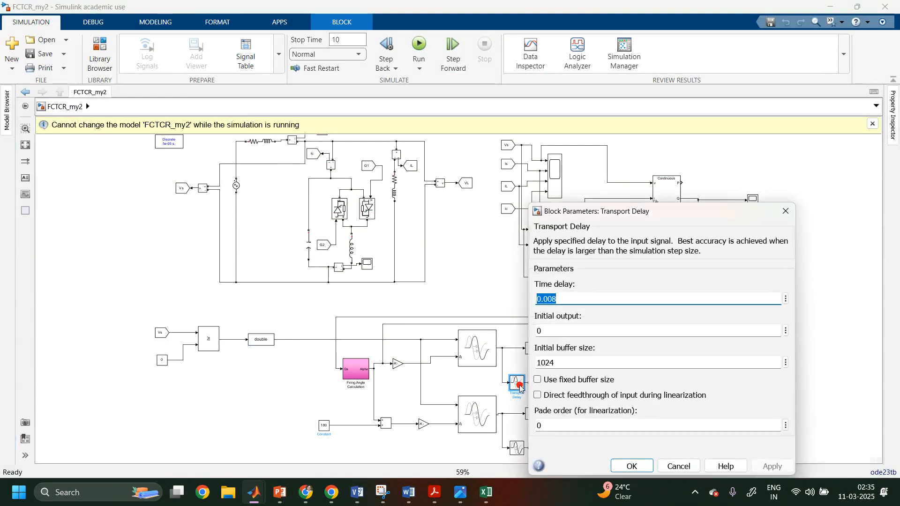
click(787, 211)
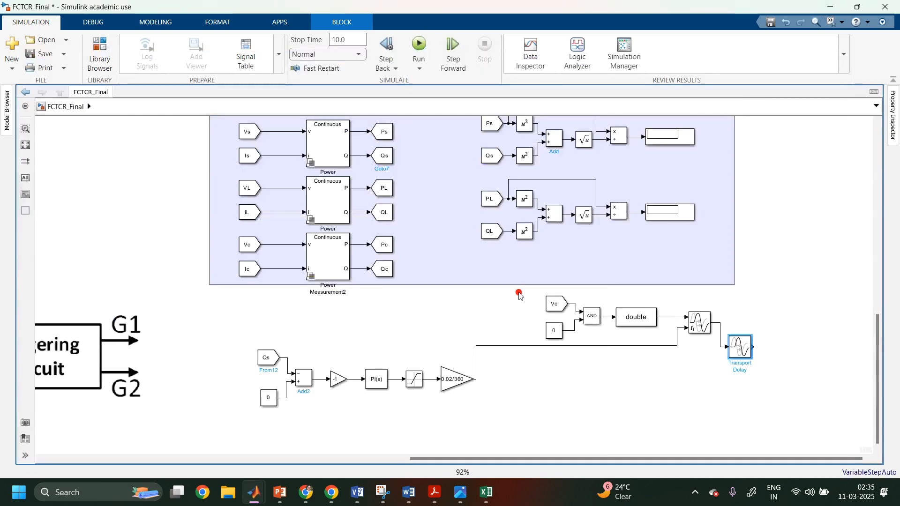
click(831, 7)
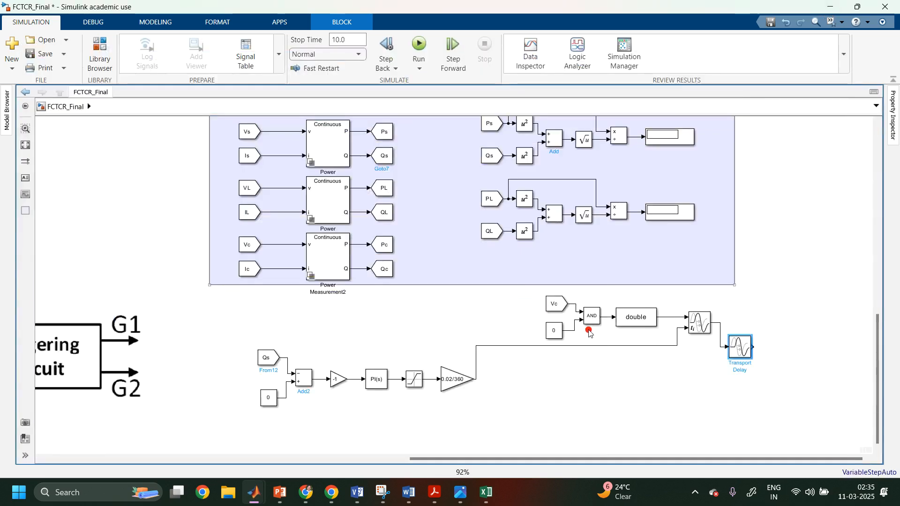
- Set the Transport Delay block's time delay to 0.005 and move the block slightly lower on its branch
double_click(739, 349)
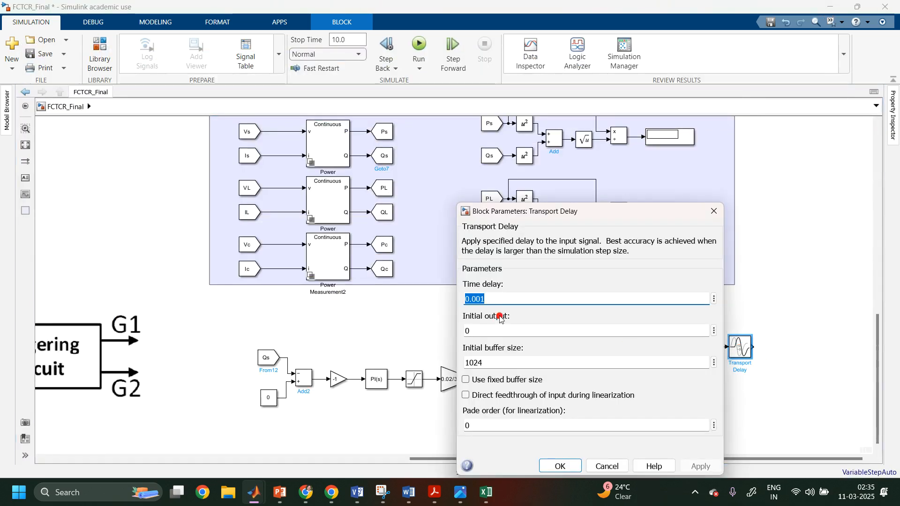
click(502, 299)
key(BackSpace)
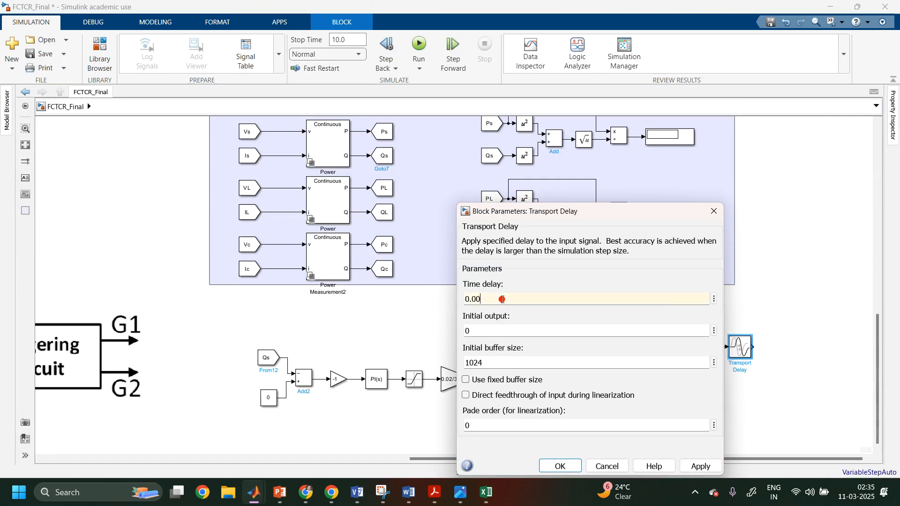
text(8)
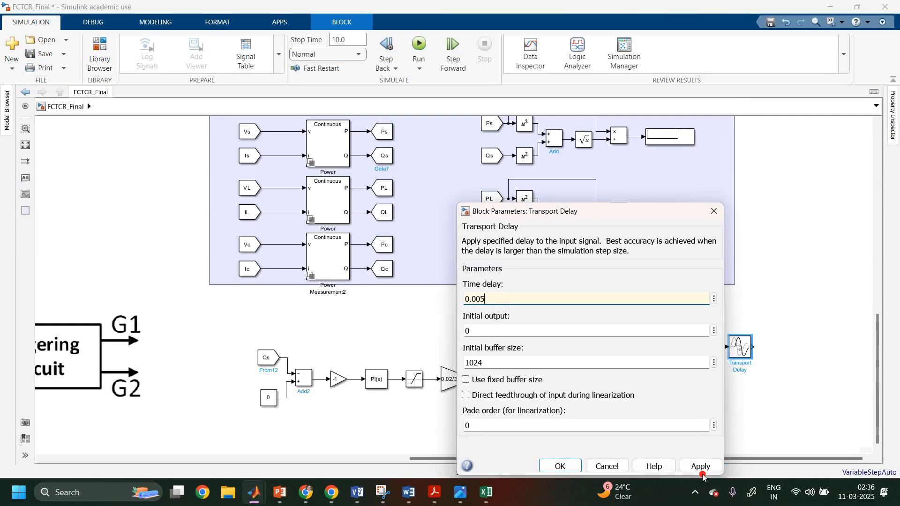
click(701, 467)
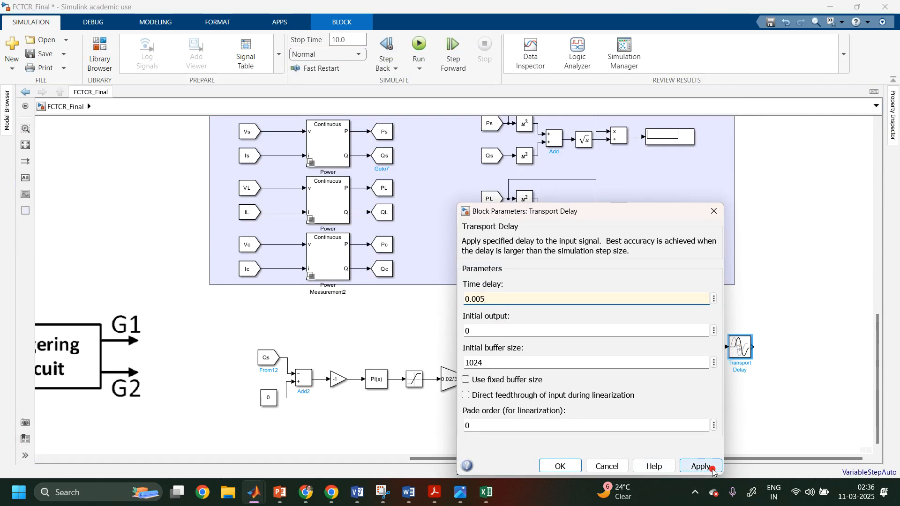
click(562, 467)
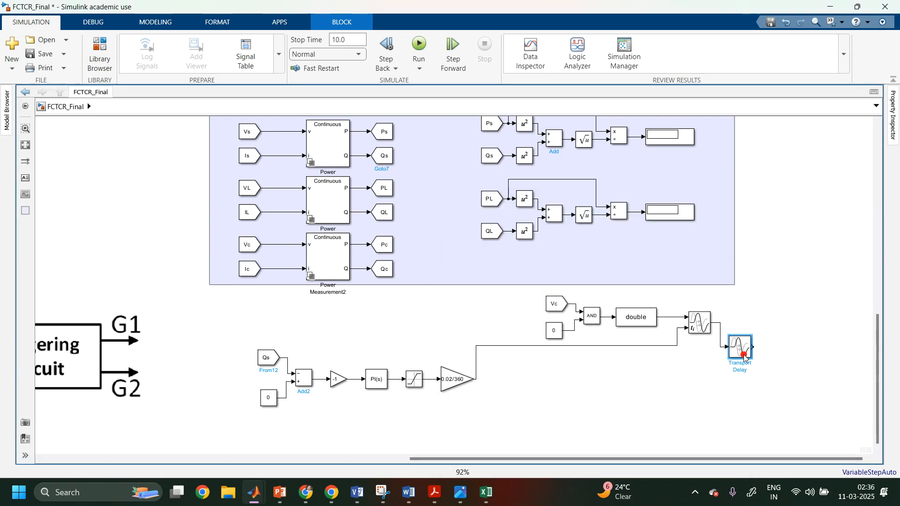
drag(744, 371, 744, 371)
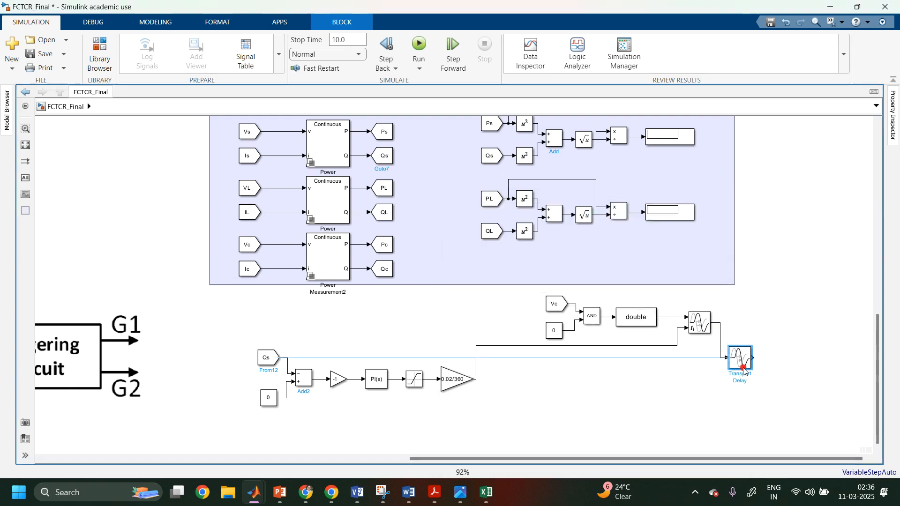
click(763, 319)
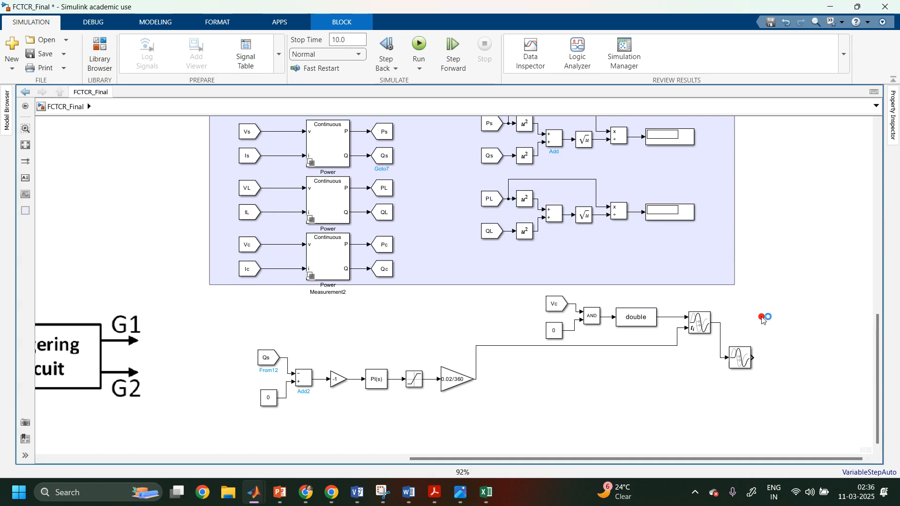
- Copy the double Data Type Conversion block and connect the copy to the Variable Transport Delay block's output line
click(642, 324)
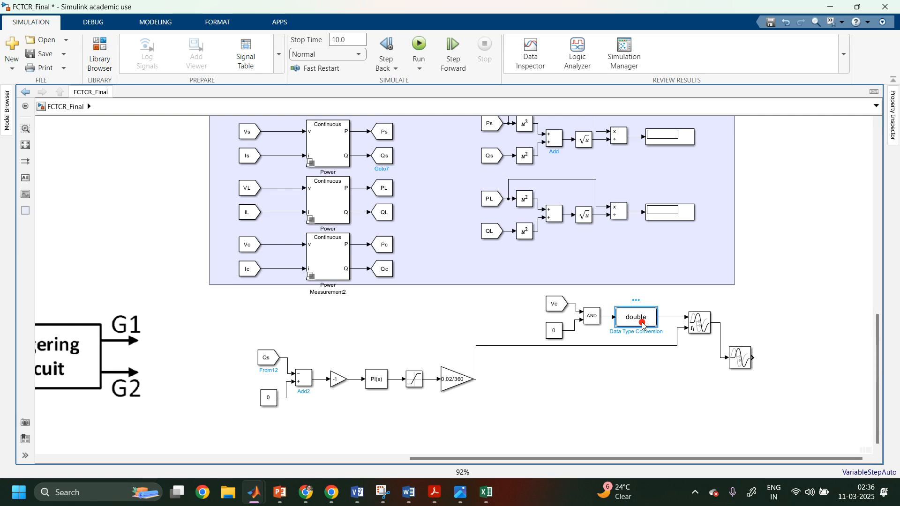
click(749, 328)
key(ctrl+v)
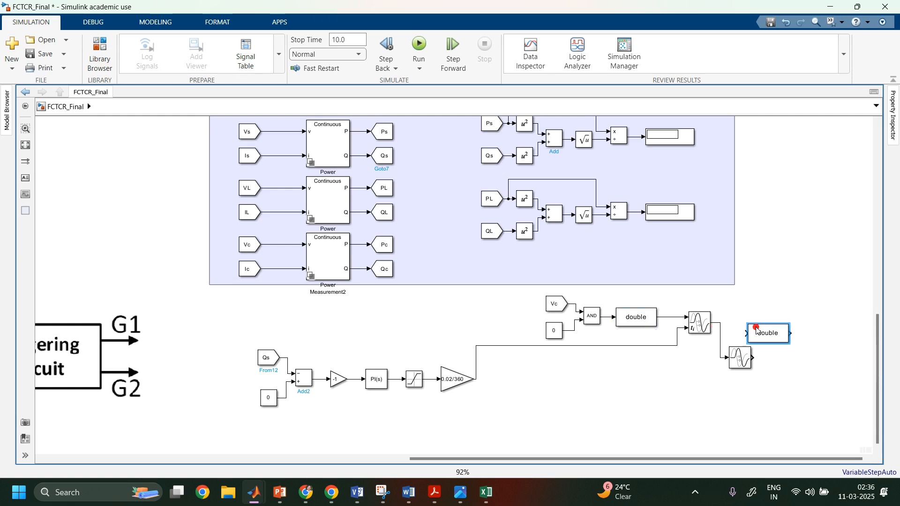
drag(769, 317, 722, 325)
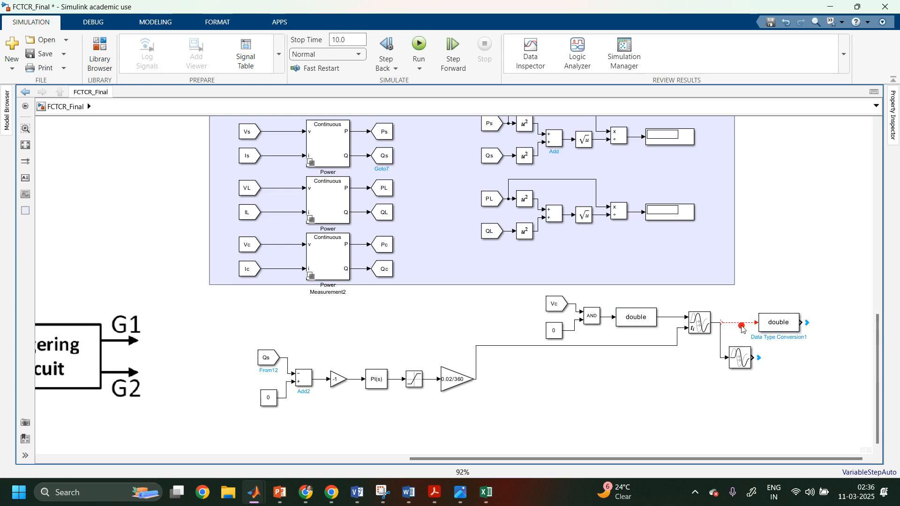
click(742, 326)
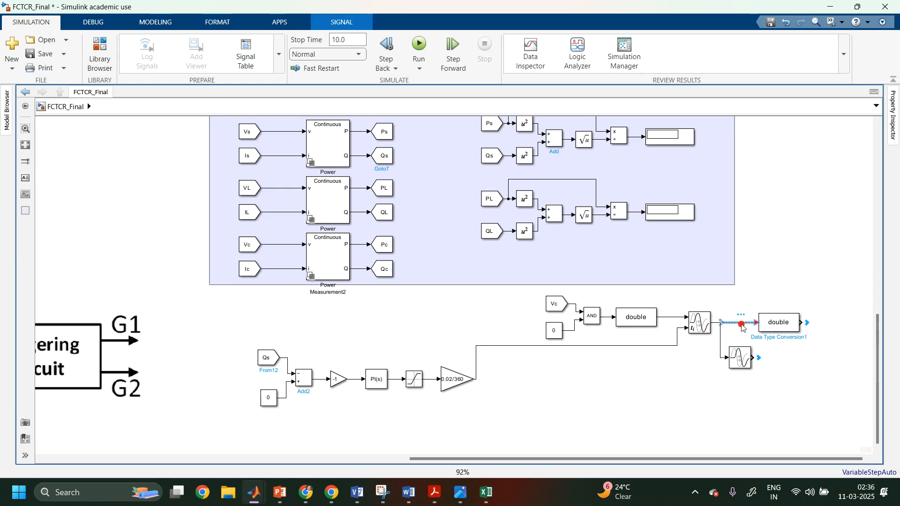
key(Delete)
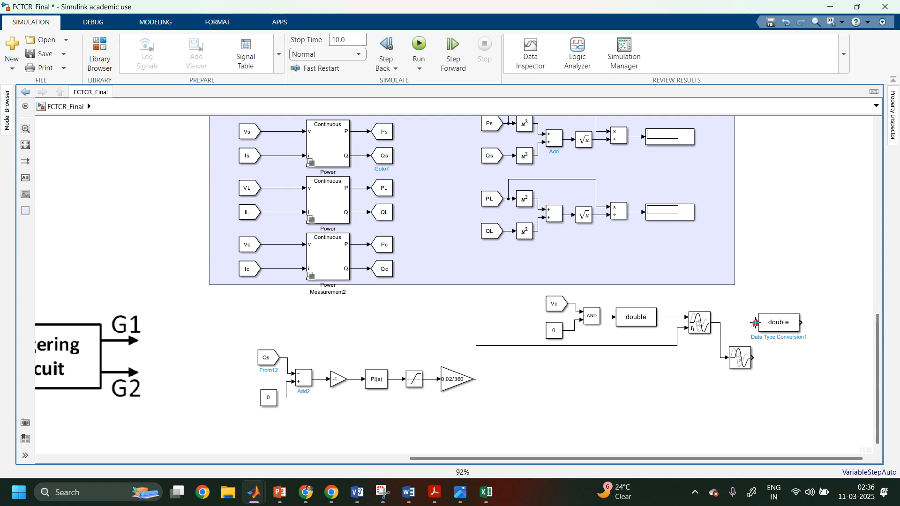
drag(757, 323, 730, 325)
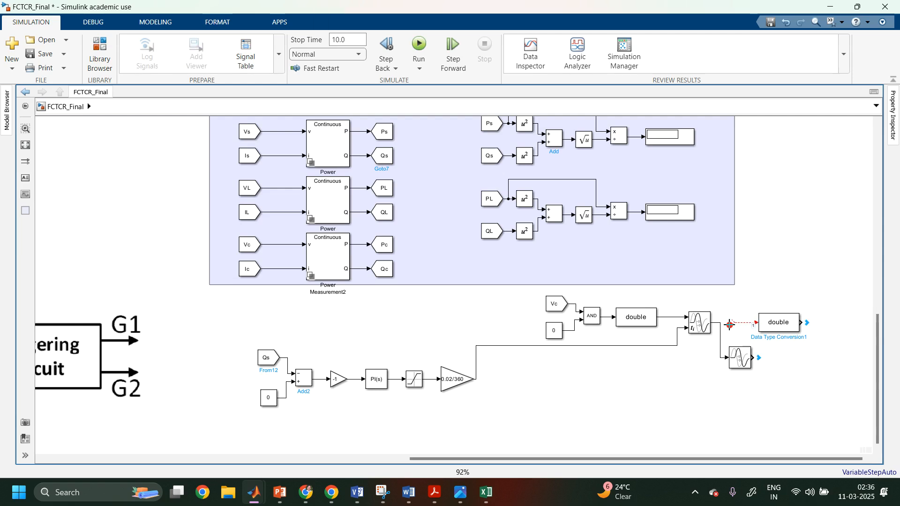
- Set the copied conversion block's output data type to boolean and place a duplicate of it on the Transport Delay block's output
click(779, 325)
double_click(778, 325)
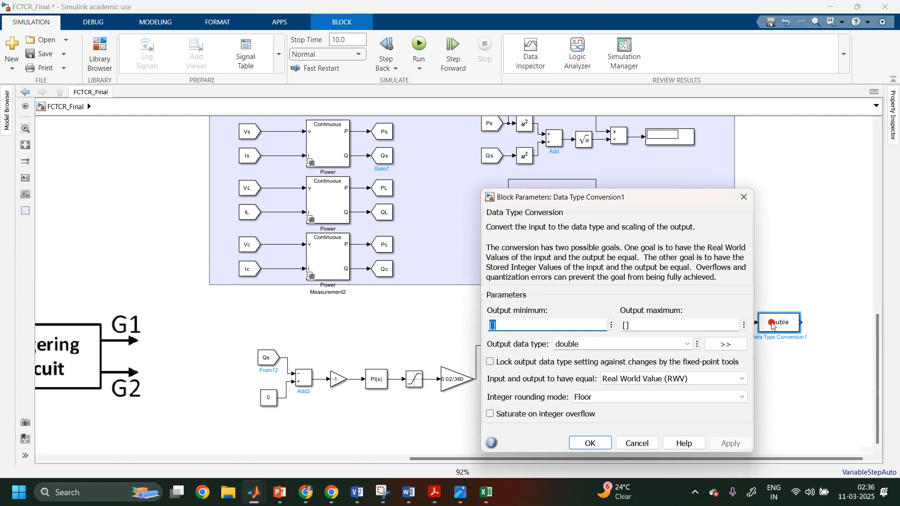
click(687, 344)
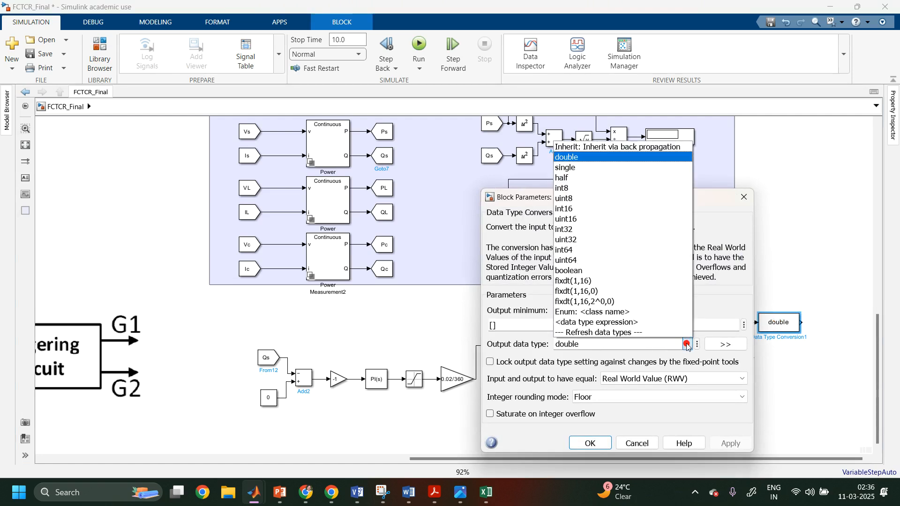
click(641, 271)
click(730, 443)
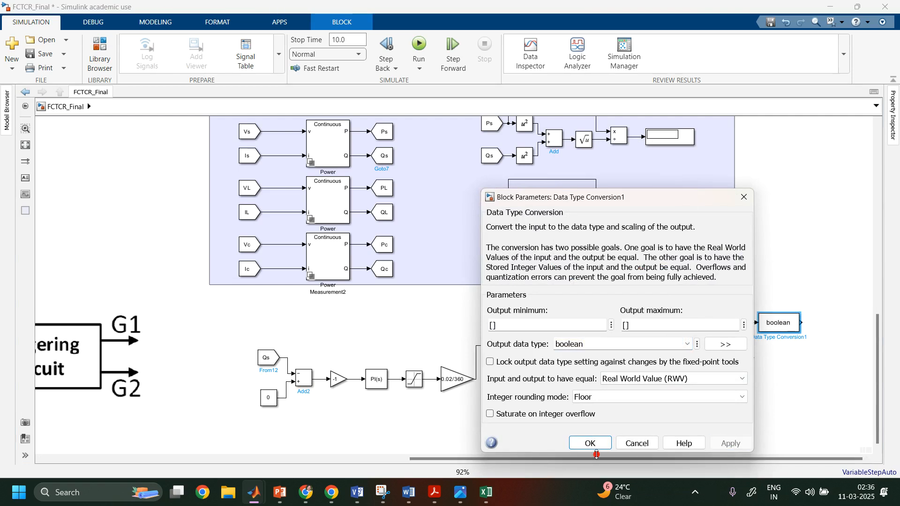
click(589, 450)
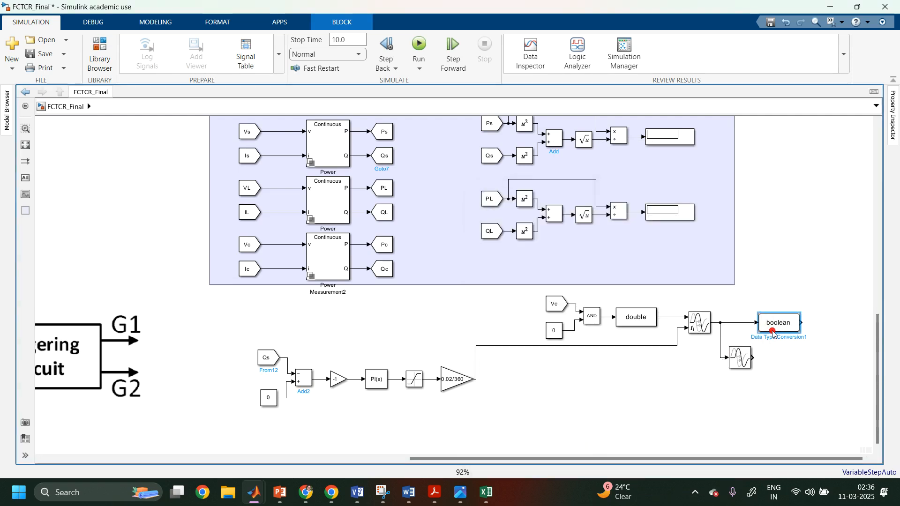
drag(773, 333, 786, 364)
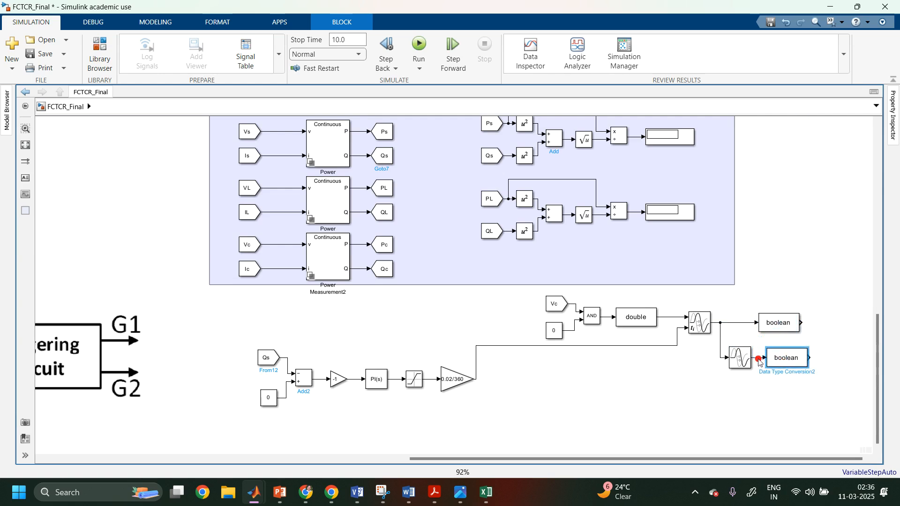
- Add a Logical Operator block after the boolean conversion block on the Transport Delay branch
click(835, 356)
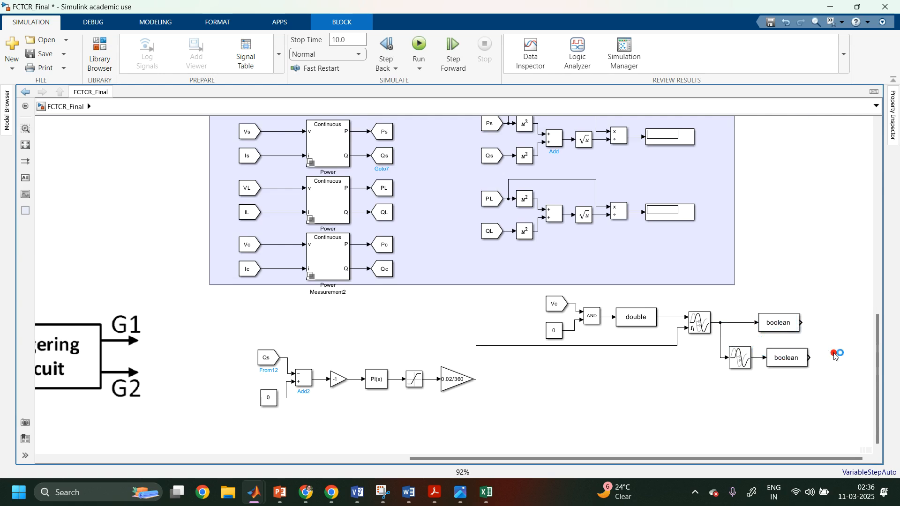
double_click(835, 355)
text(not)
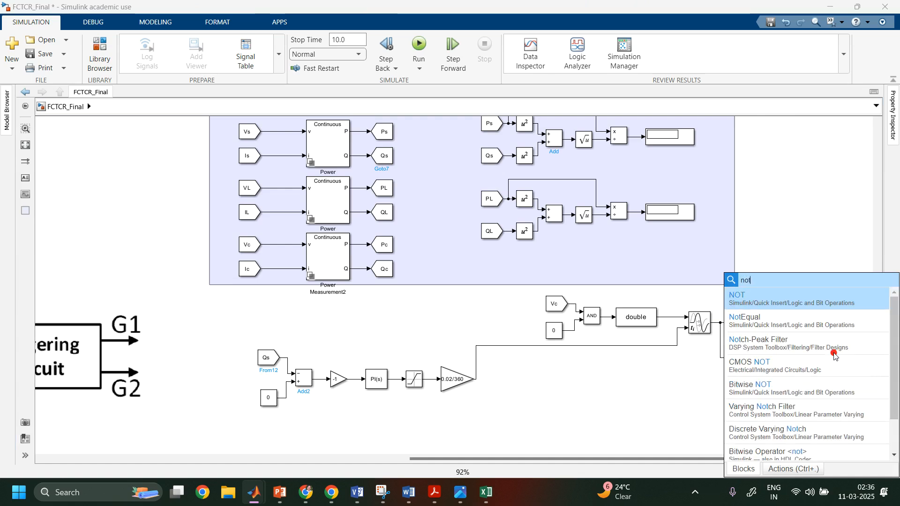
key(BackSpace)
key(BackSpace)
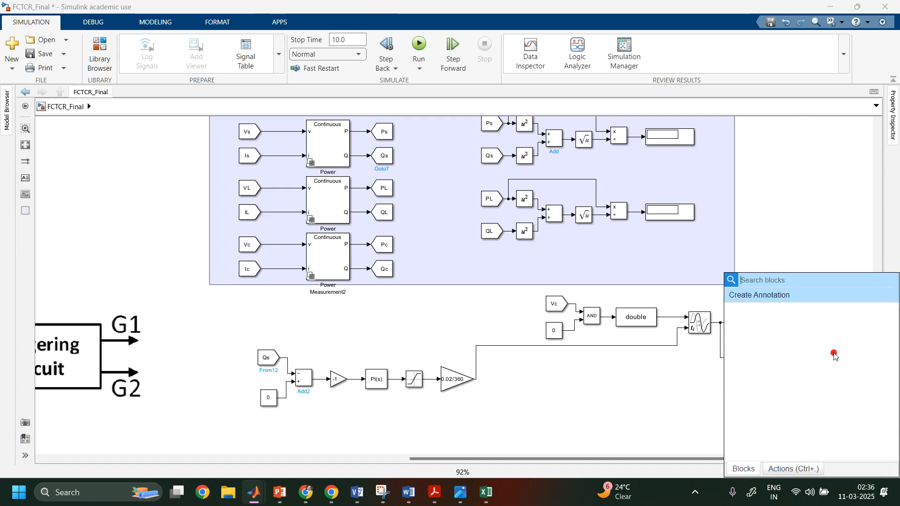
text(logi)
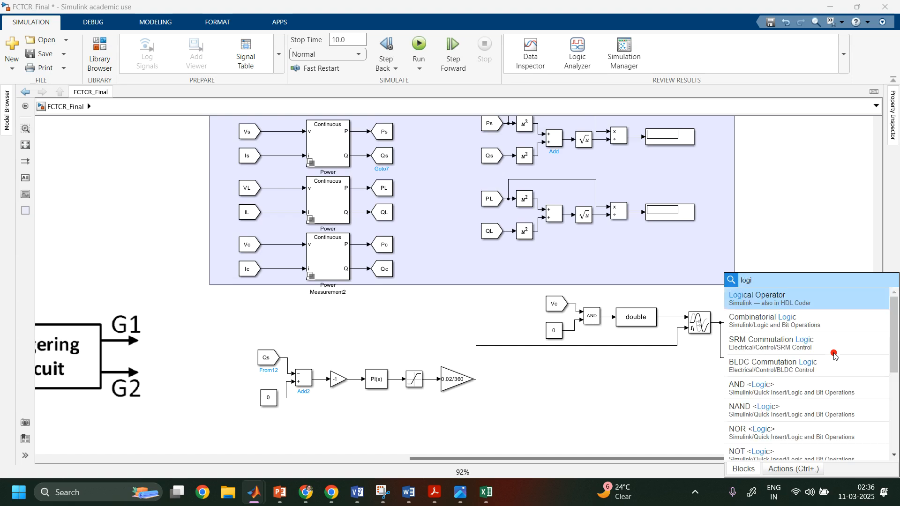
key(Return)
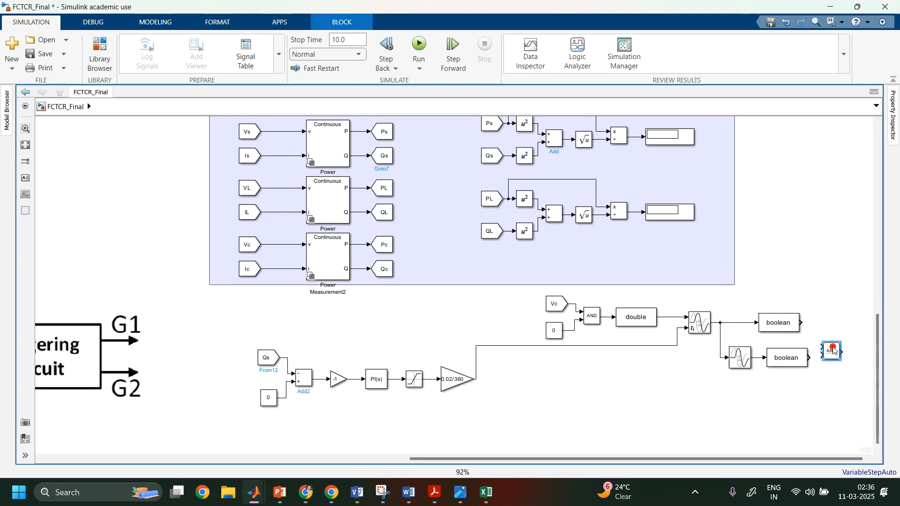
- Set the new Logical Operator block to NOT and connect it to the output of the Transport Delay branch's boolean block
double_click(832, 351)
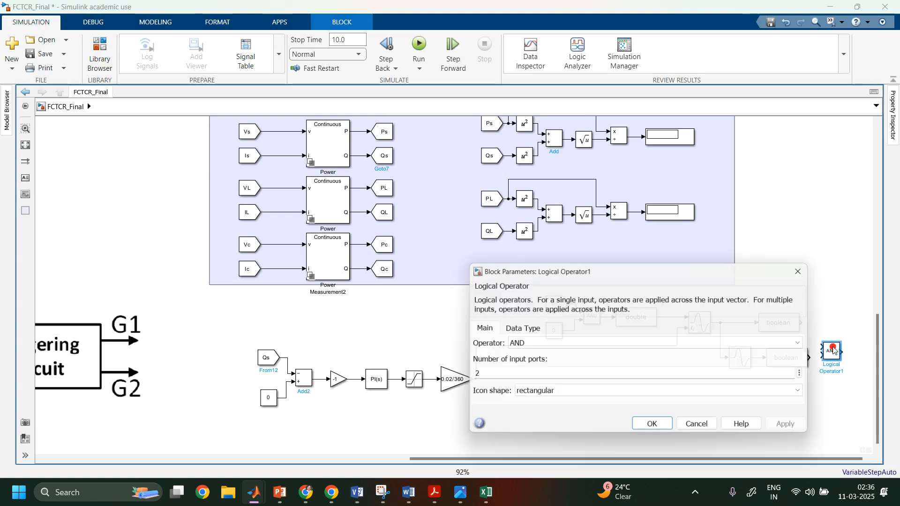
click(591, 347)
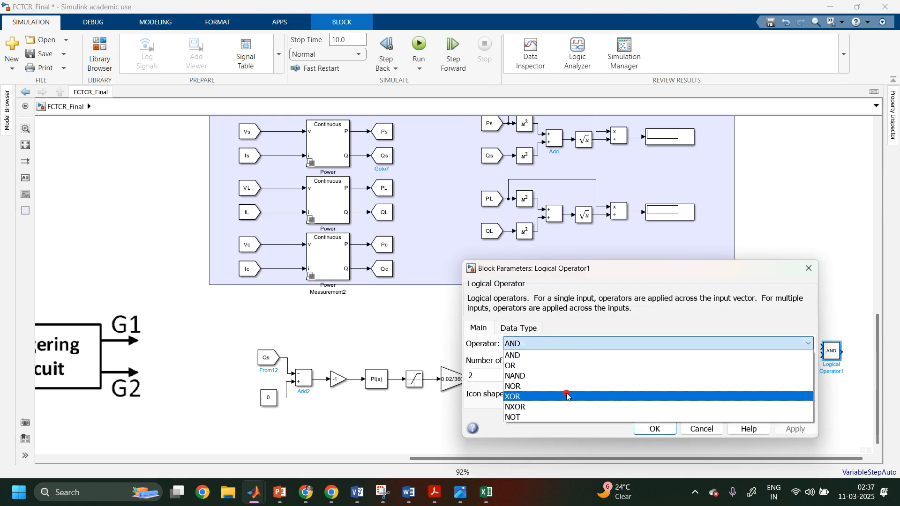
click(568, 417)
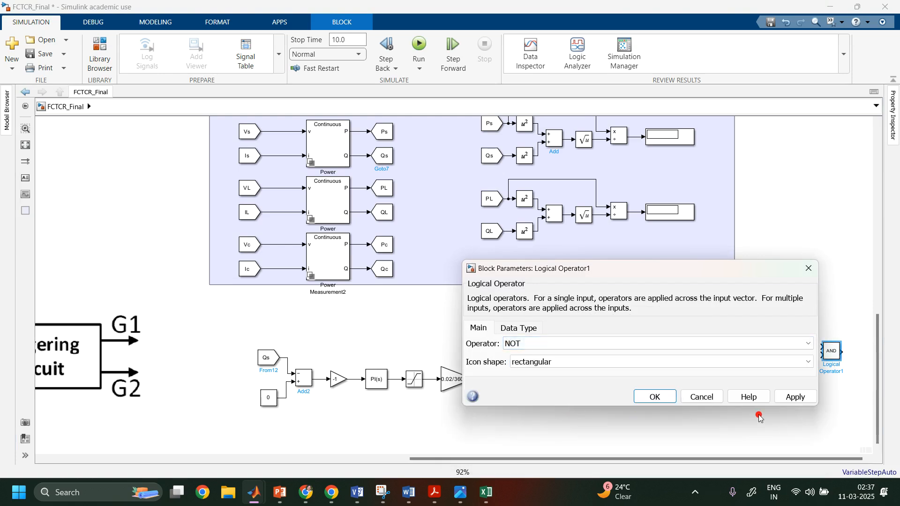
click(789, 399)
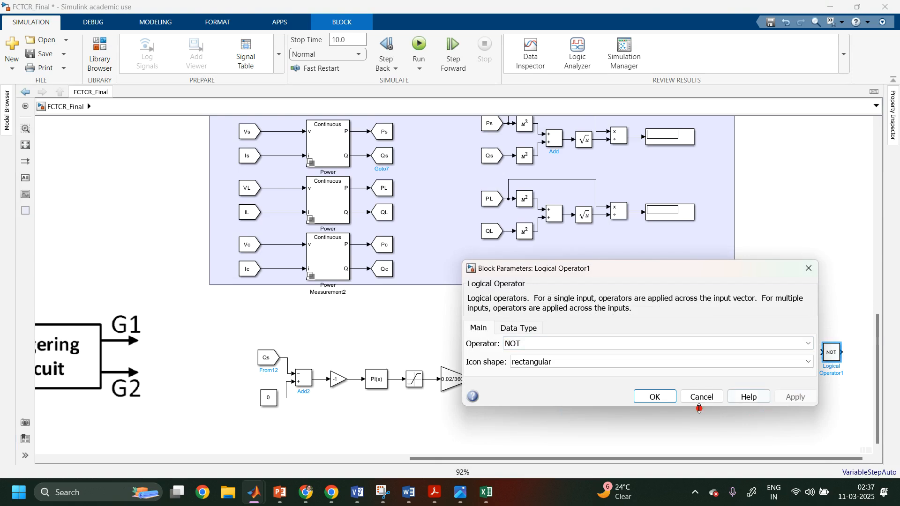
click(656, 398)
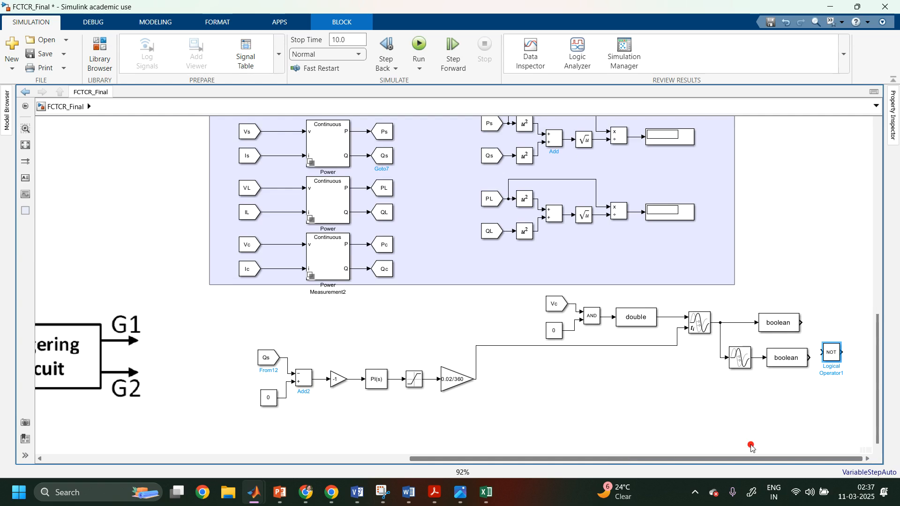
mouse_move(831, 353)
mouse_down()
mouse_move(846, 324)
mouse_move(834, 359)
mouse_up()
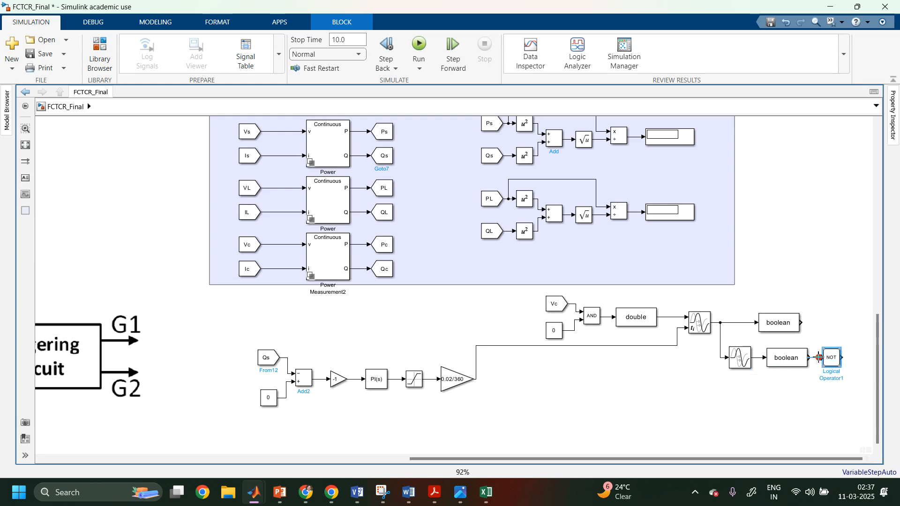
click(854, 331)
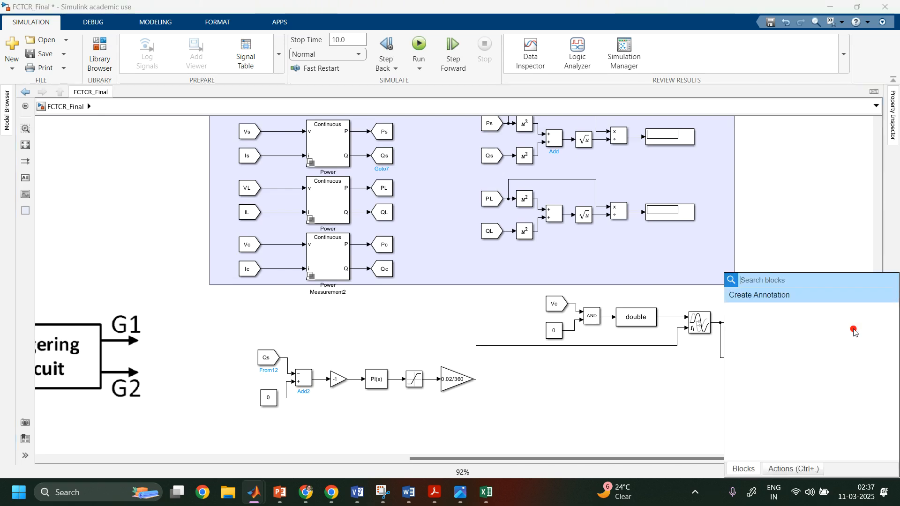
text(an)
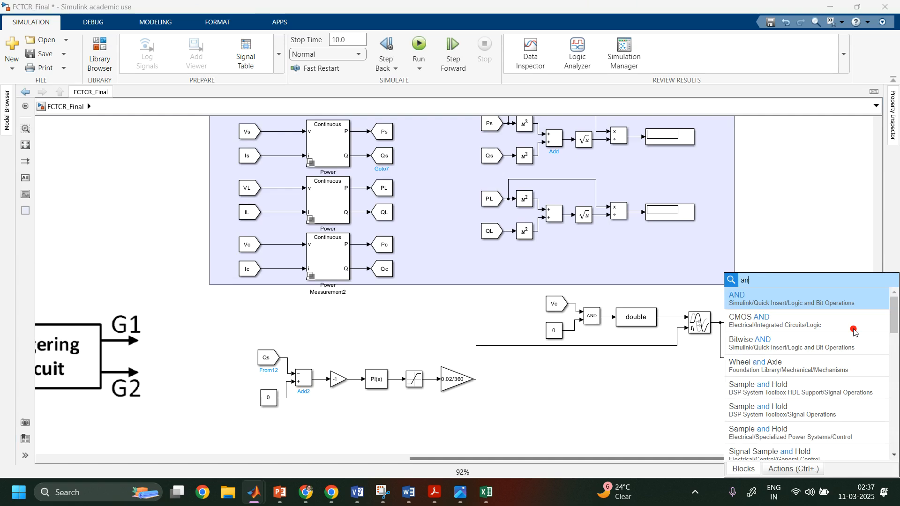
key(BackSpace)
key(BackSpace)
text(log)
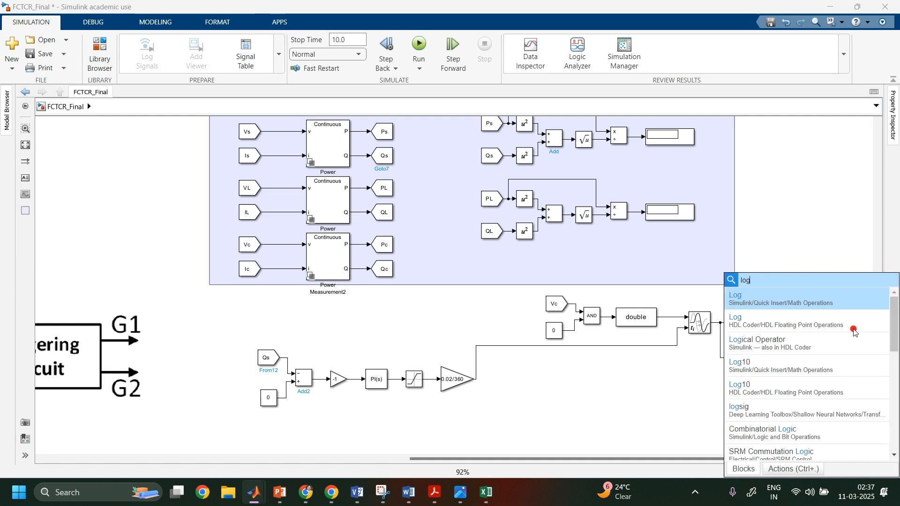
key(Return)
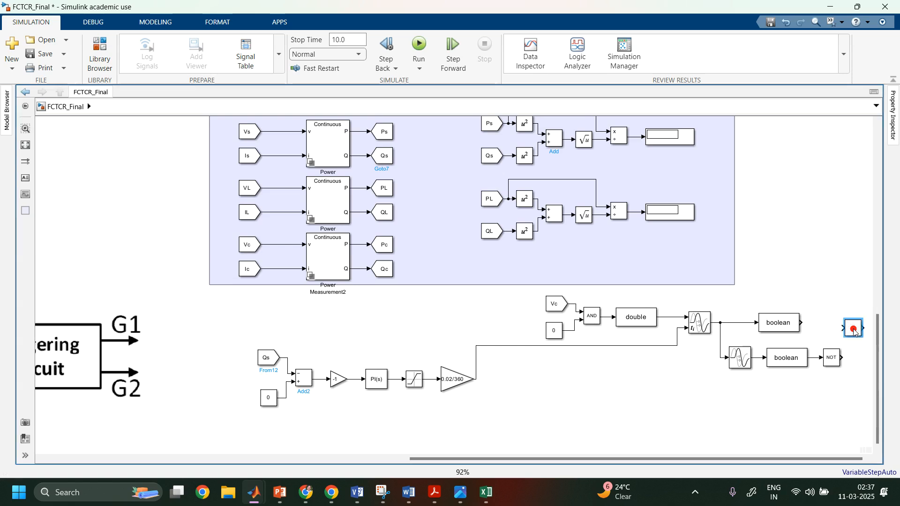
key(Delete)
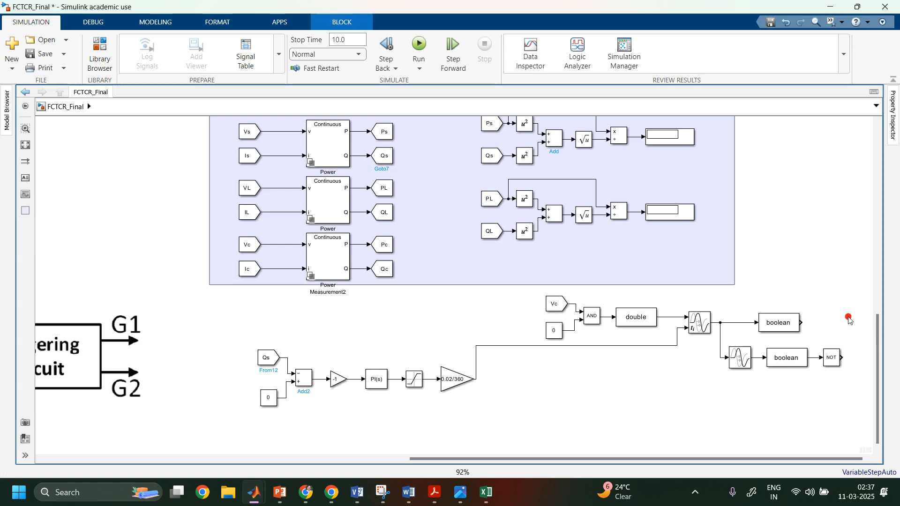
- Add an AND Logical Operator block after the delay branches and connect the upper boolean and the NOT outputs to its inputs
double_click(849, 318)
text(lo)
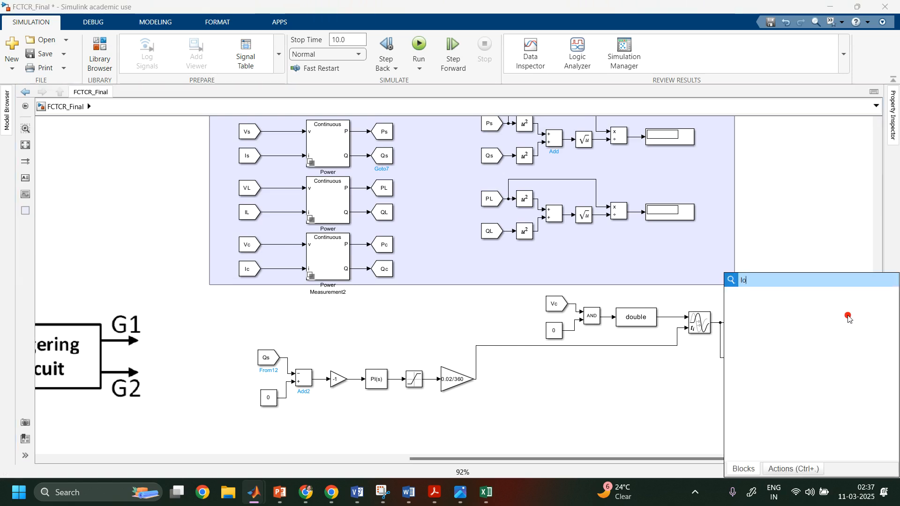
text(gical)
key(Return)
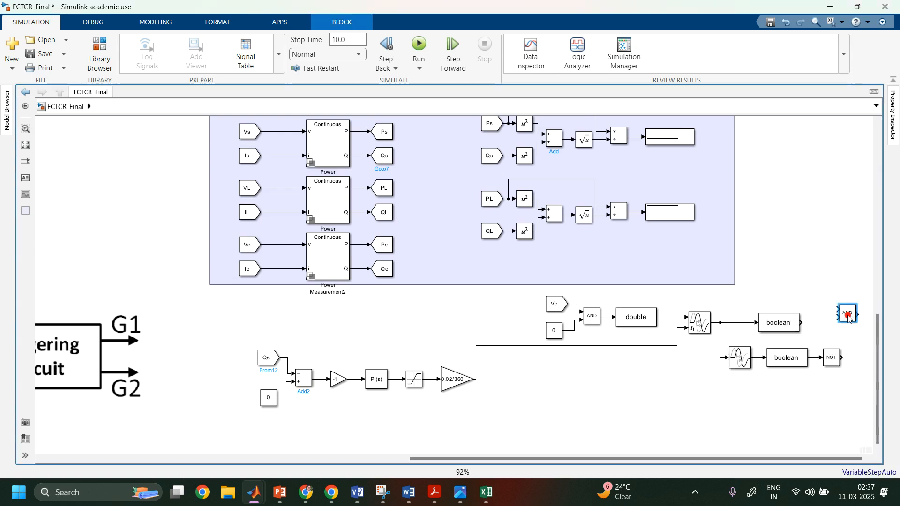
drag(849, 317, 856, 332)
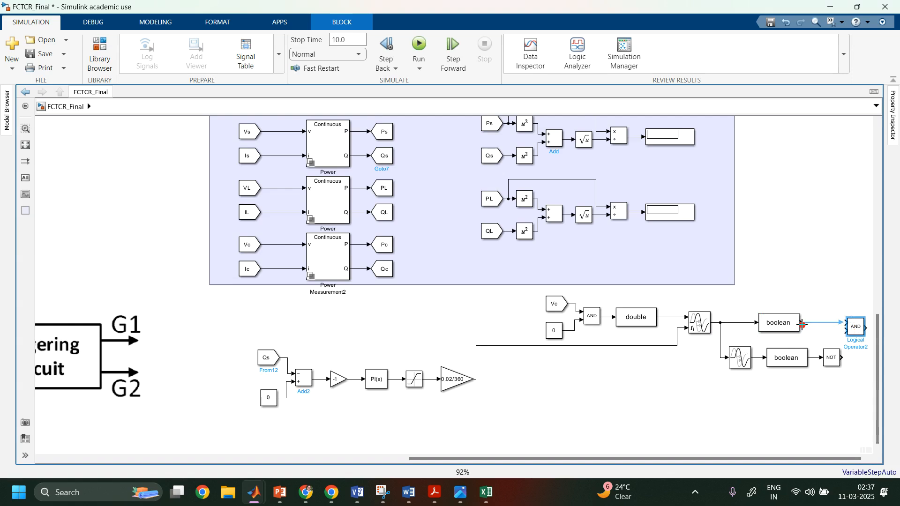
drag(802, 322, 847, 331)
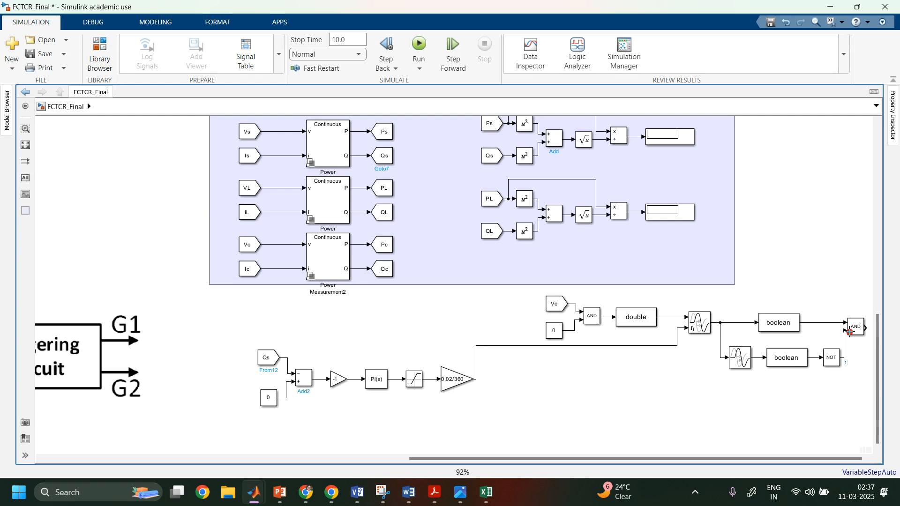
- Shift the NOT block slightly away from the output AND block and lower the AND block to sit between the two branches
click(830, 360)
drag(831, 360, 826, 360)
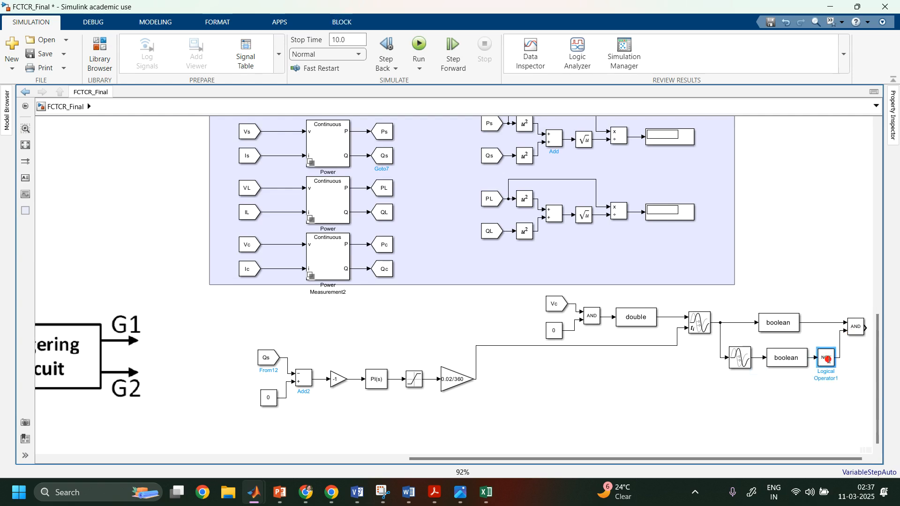
drag(774, 462, 834, 459)
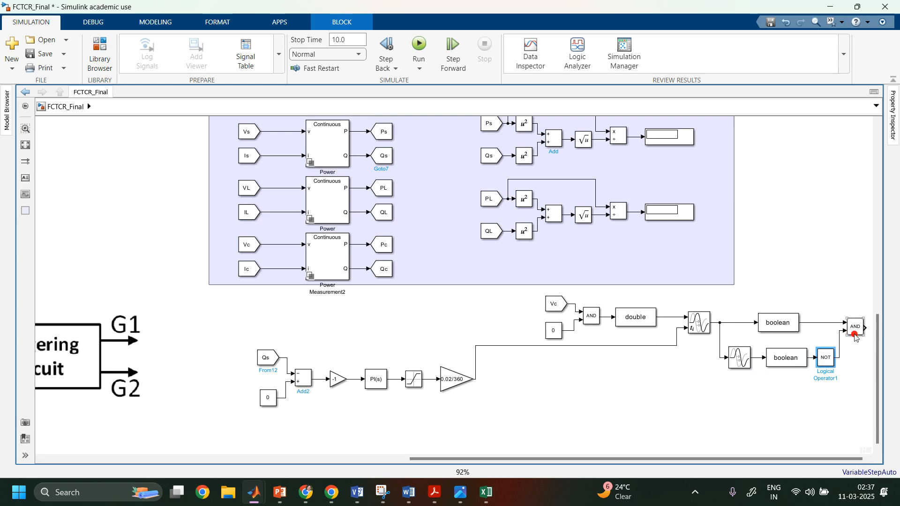
drag(855, 330, 856, 341)
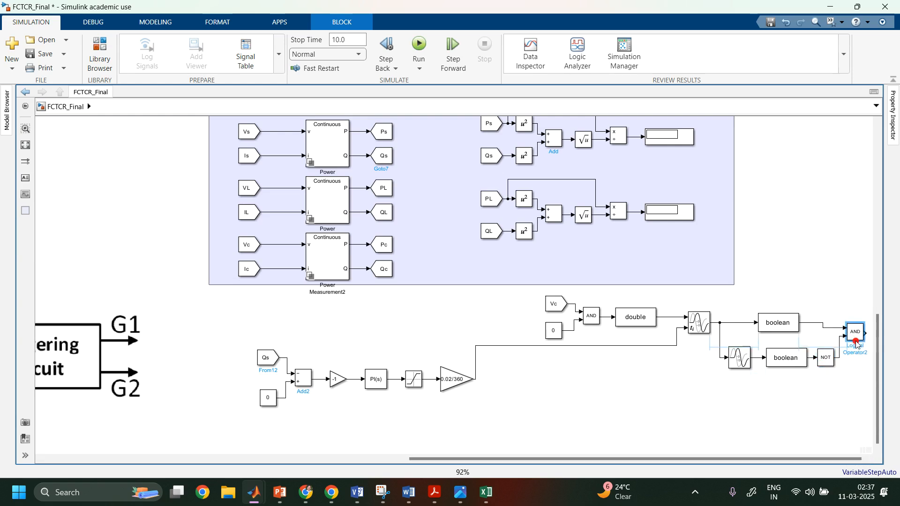
click(735, 355)
- Add a Goto block beyond the output AND block and connect the AND output to it
drag(719, 460, 810, 463)
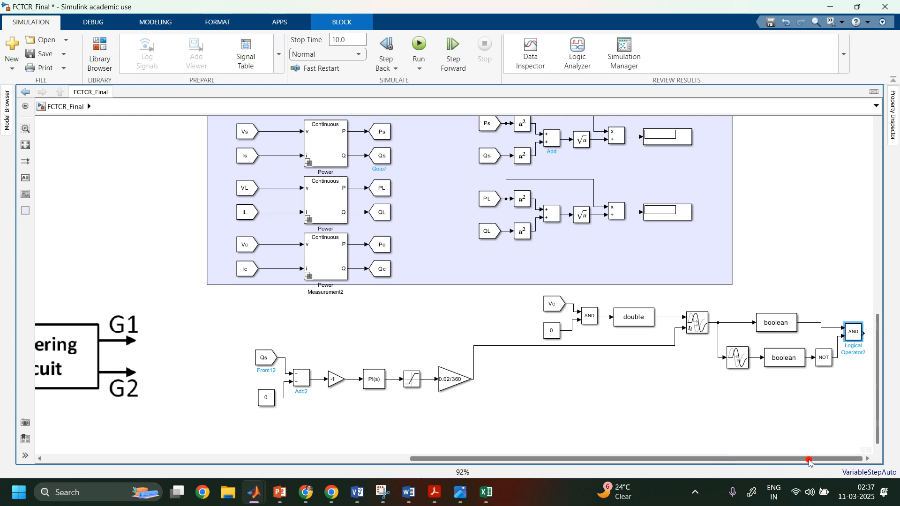
double_click(853, 378)
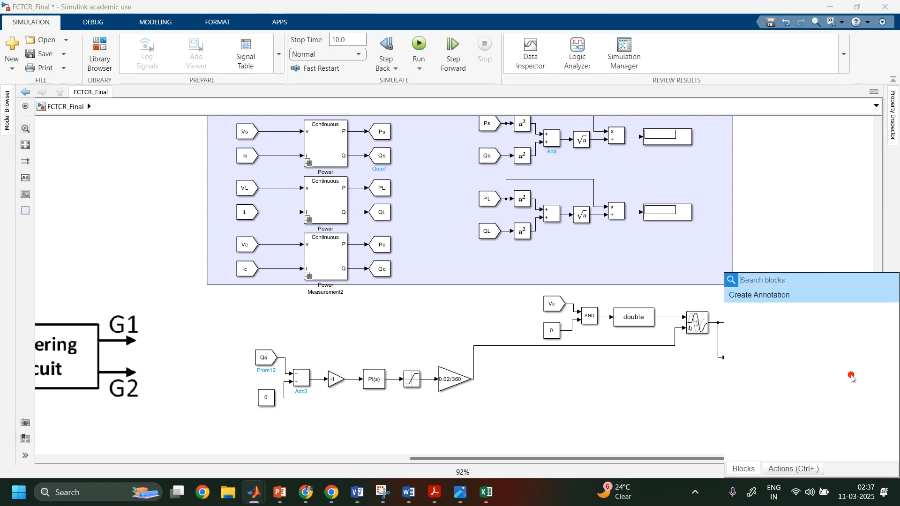
text(goto)
key(Return)
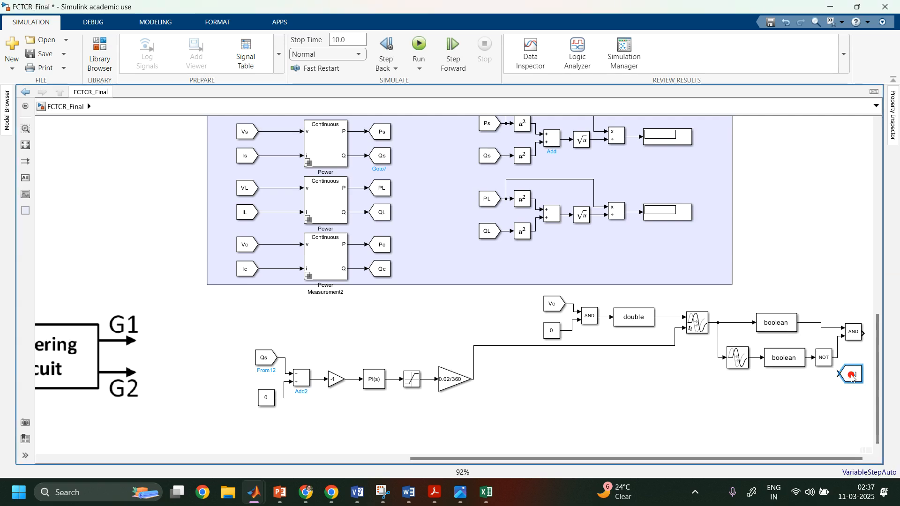
click(853, 378)
drag(702, 461, 702, 460)
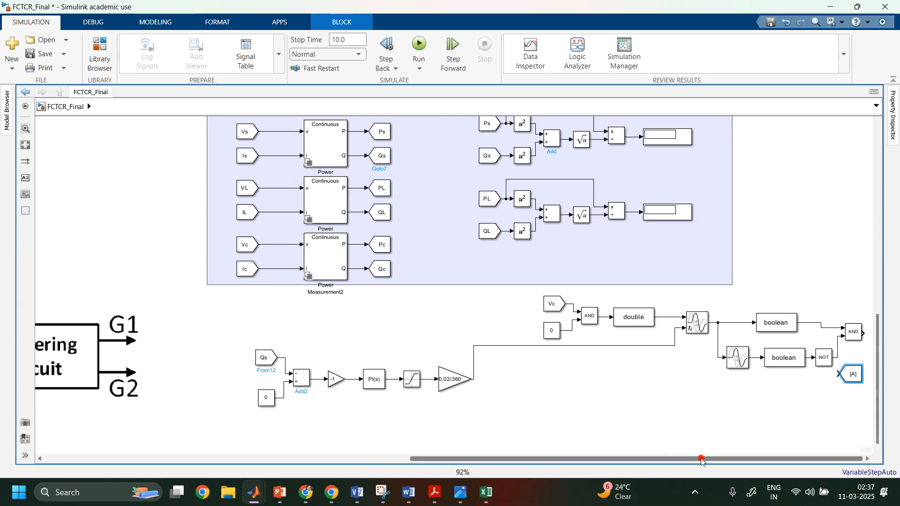
drag(853, 375, 896, 336)
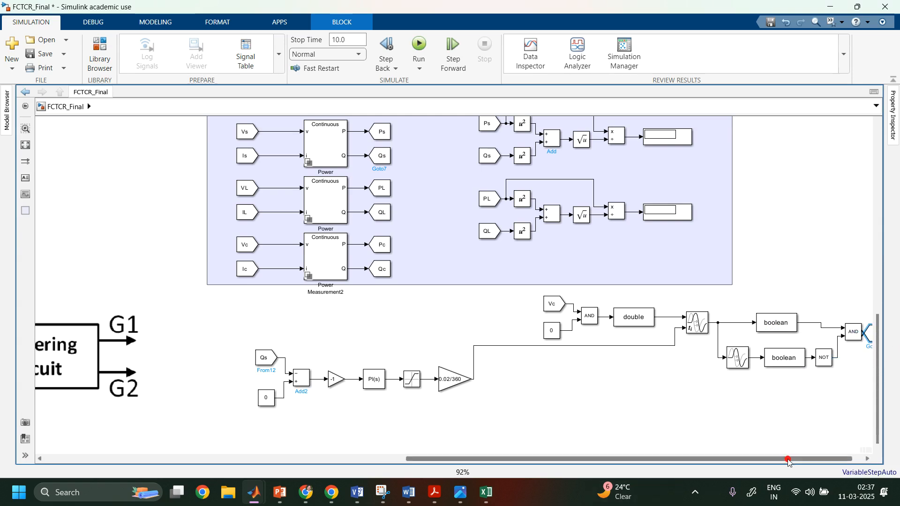
drag(788, 461, 799, 461)
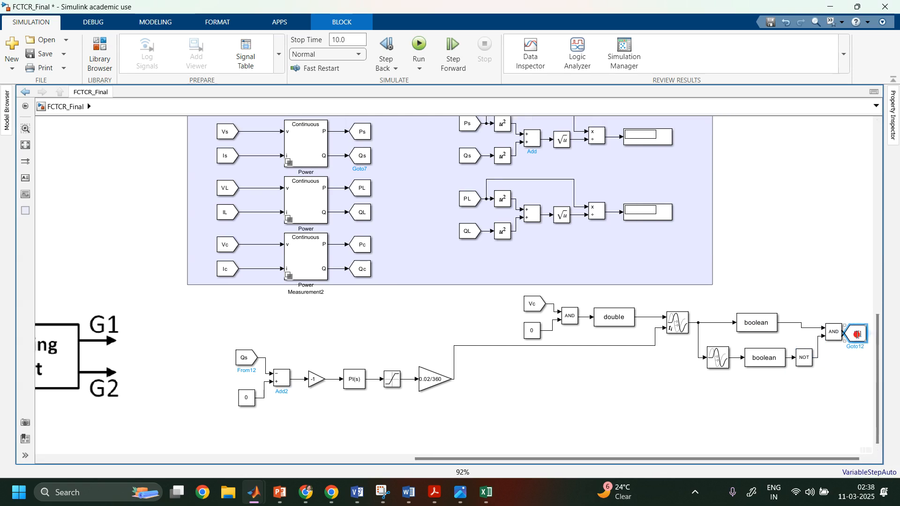
drag(858, 332, 864, 332)
click(854, 337)
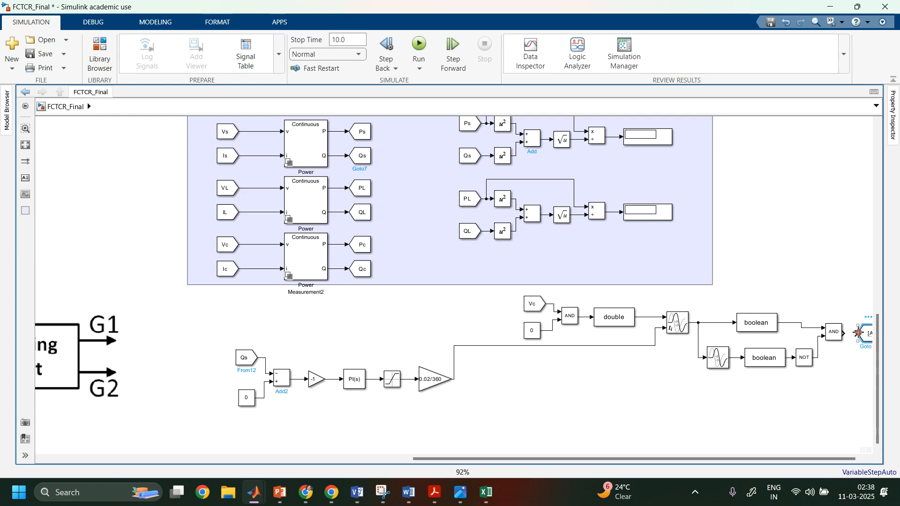
click(865, 335)
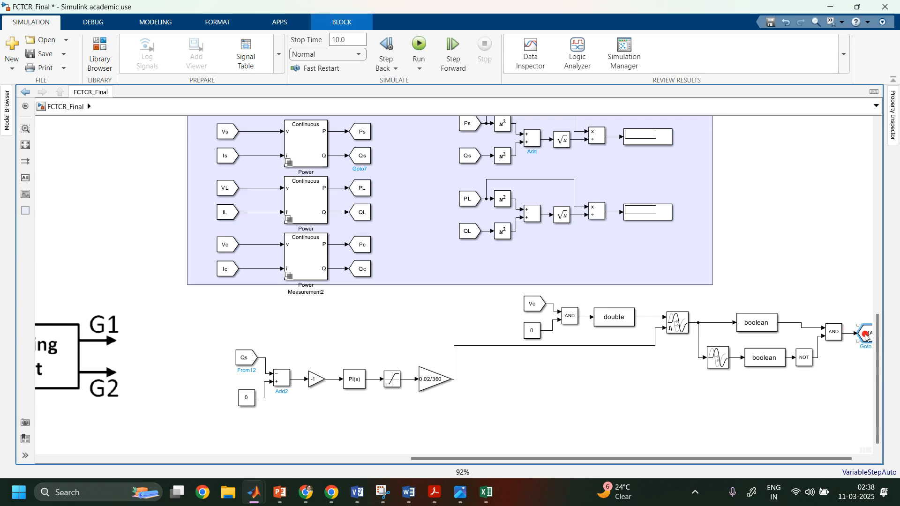
- Set the new Goto block's tag to G1
double_click(866, 336)
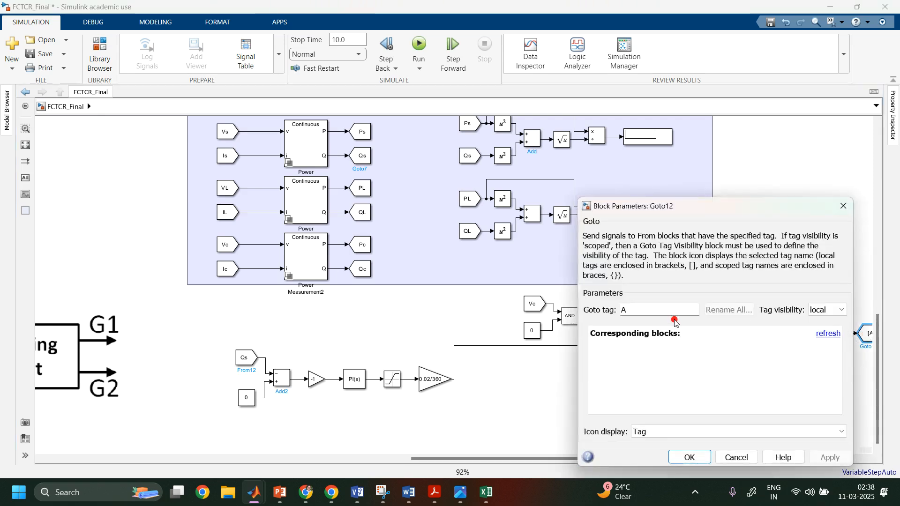
text(G1)
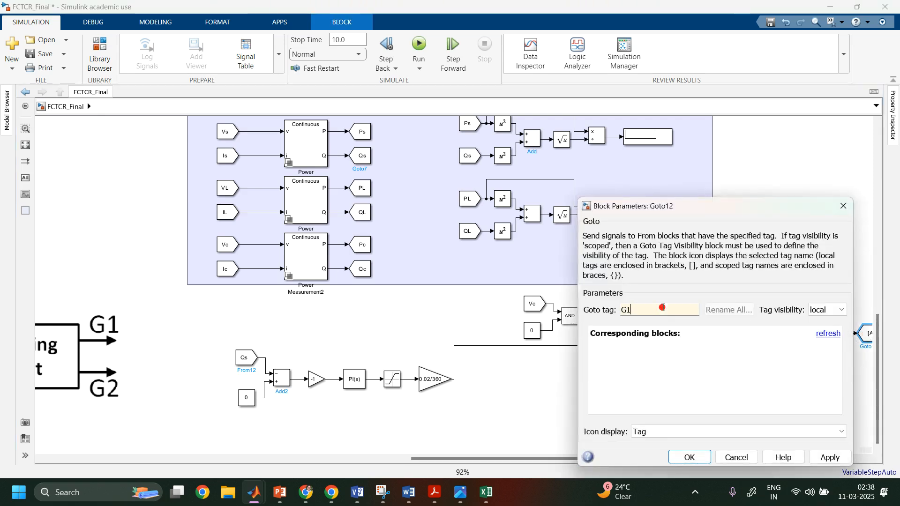
click(828, 457)
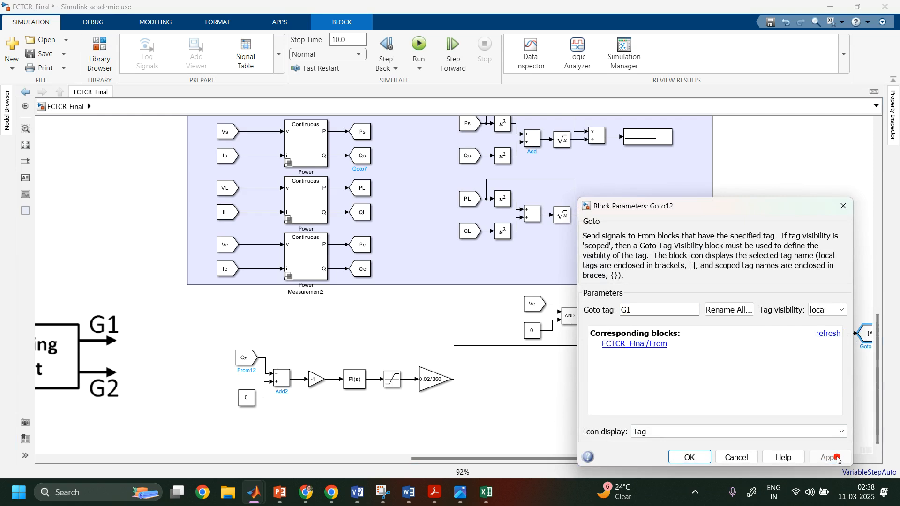
click(690, 457)
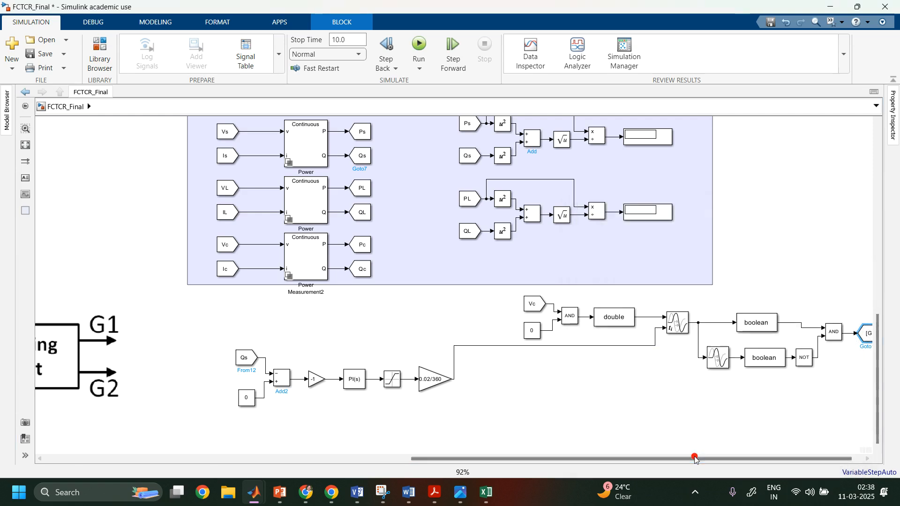
click(565, 398)
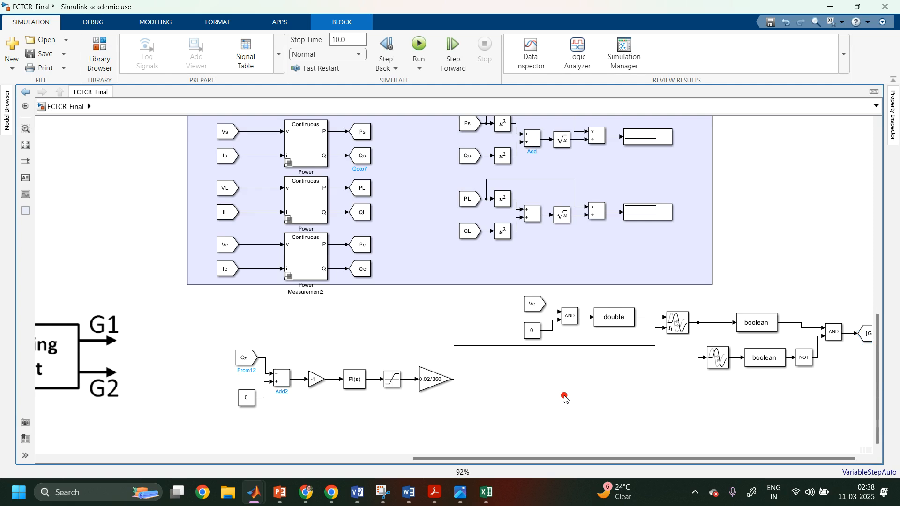
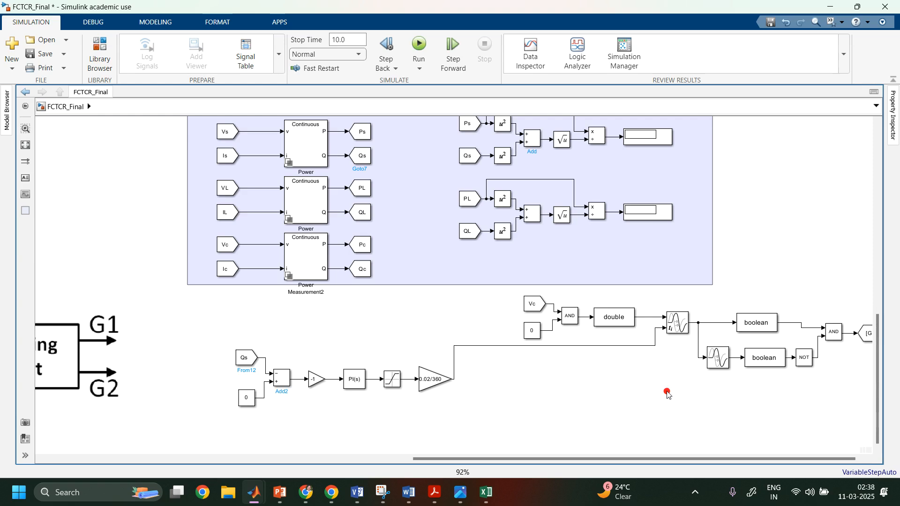
- Switch to the FCTCR_my2 reference model to examine its G1 and G2 triggering branches, and return to FCTCR_Final
click(680, 322)
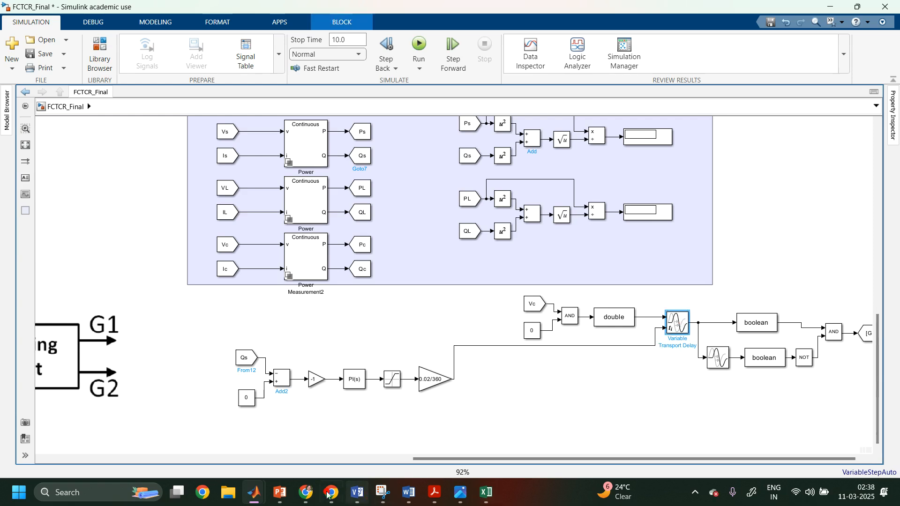
click(305, 493)
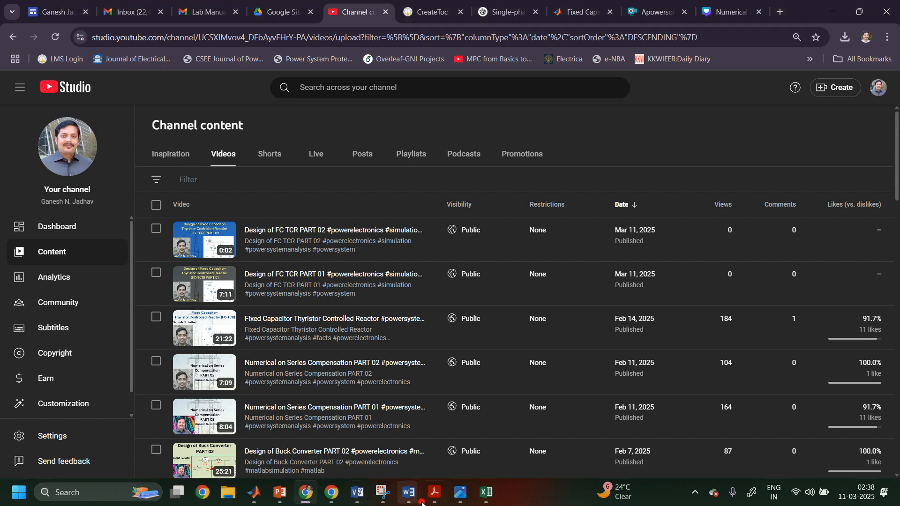
mouse_move(261, 495)
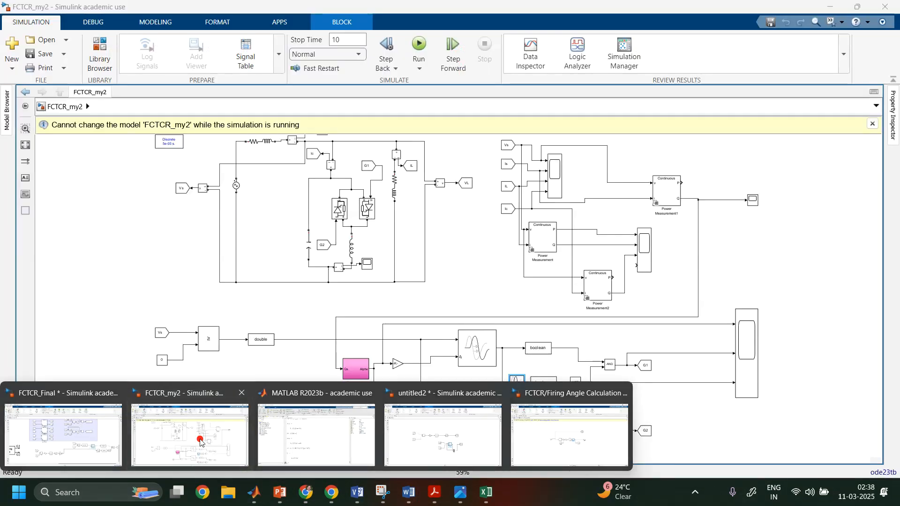
click(201, 441)
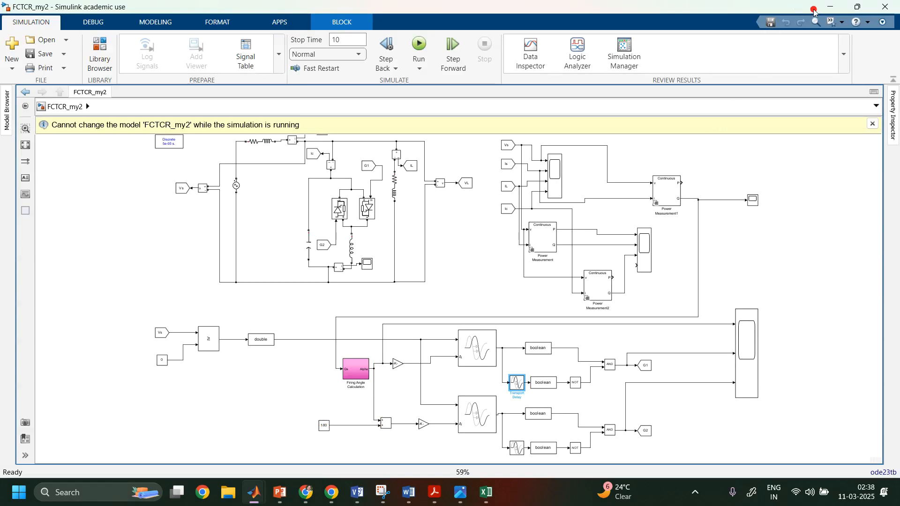
click(831, 7)
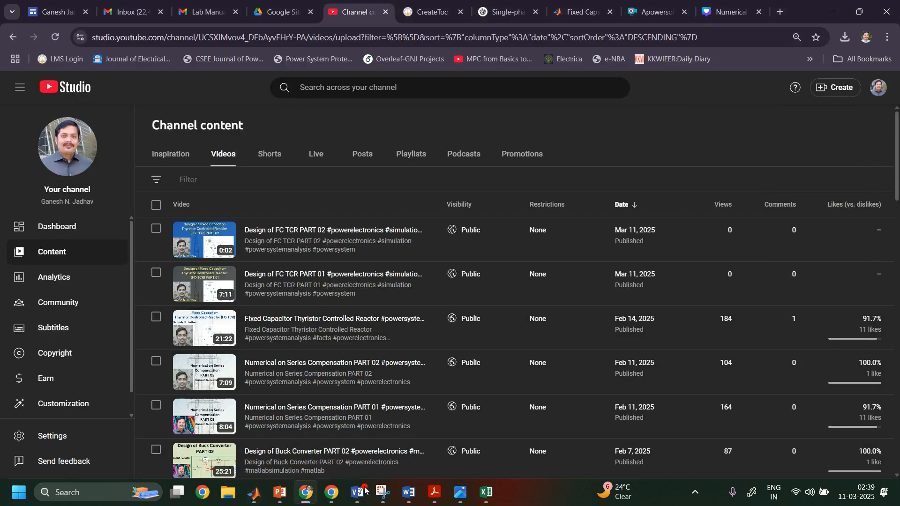
mouse_move(254, 493)
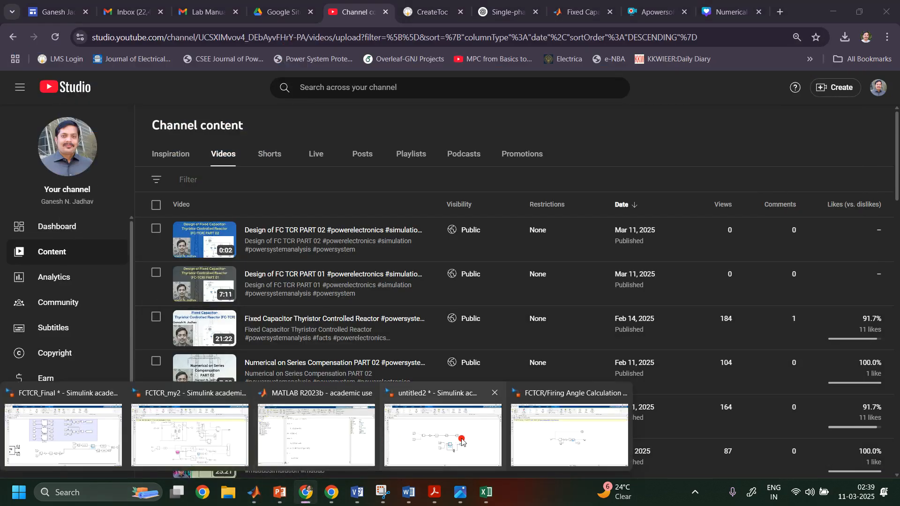
mouse_move(450, 443)
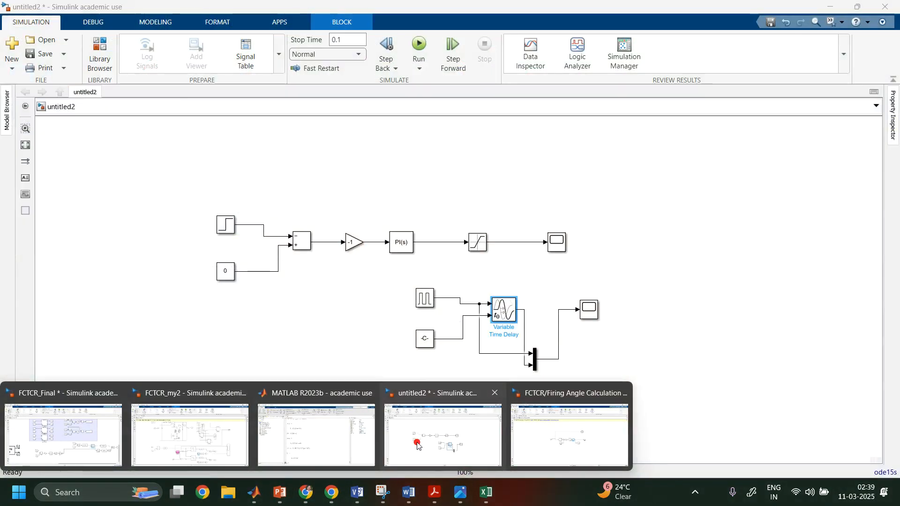
mouse_move(185, 464)
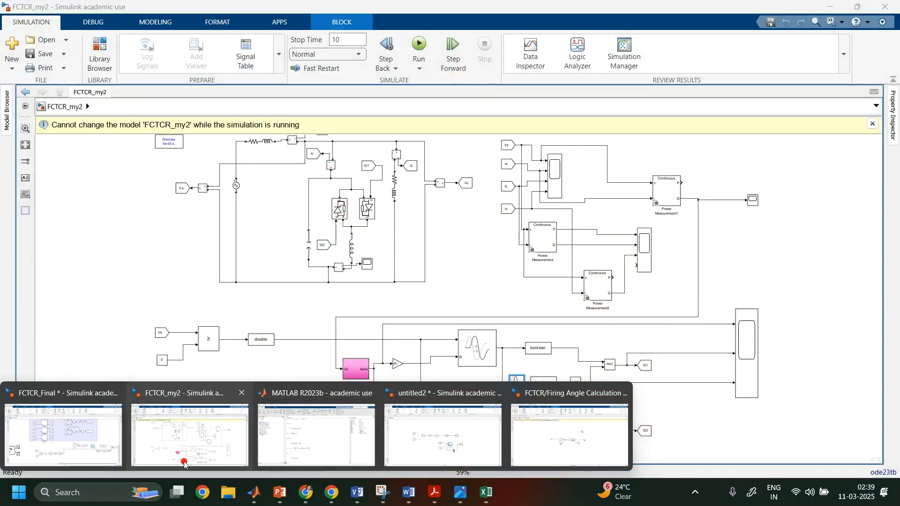
click(64, 436)
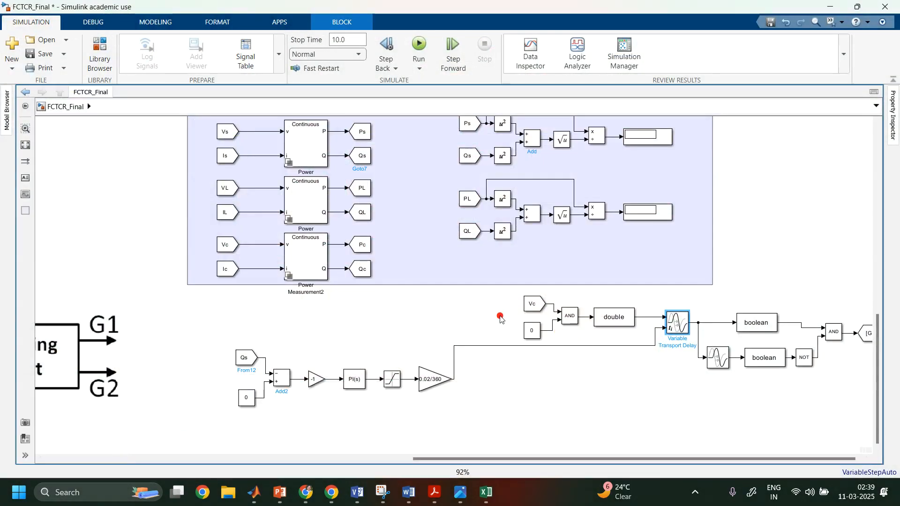
- Duplicate the whole G1 triggering chain, from the Vc and 0 inputs to the Goto block, and place the copy directly below the original
drag(496, 291, 869, 364)
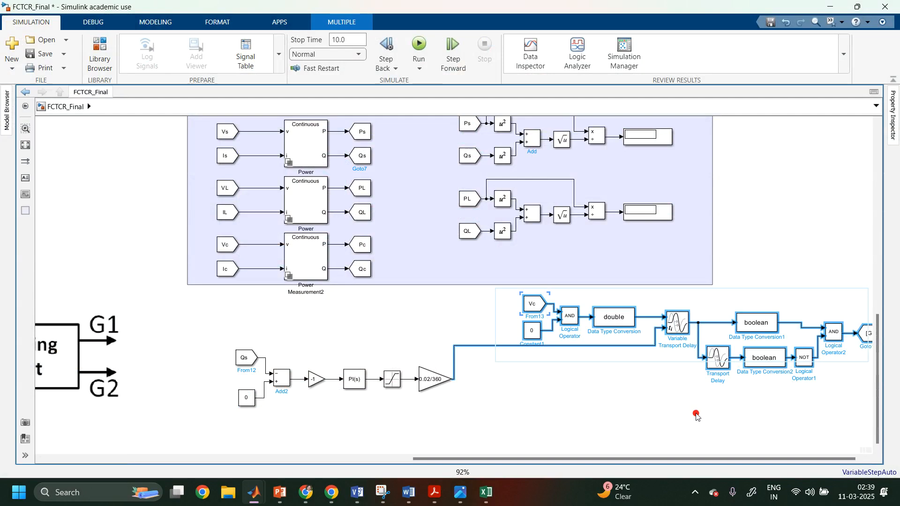
click(653, 436)
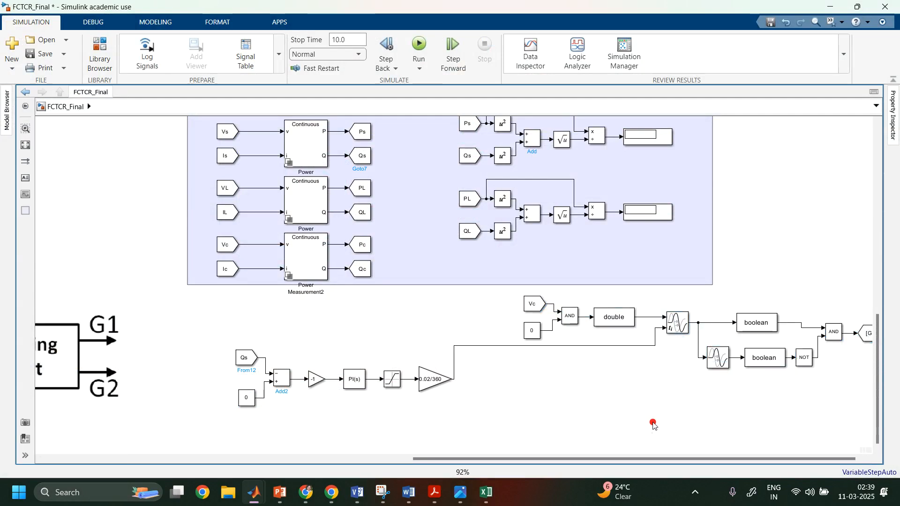
key(ctrl+v)
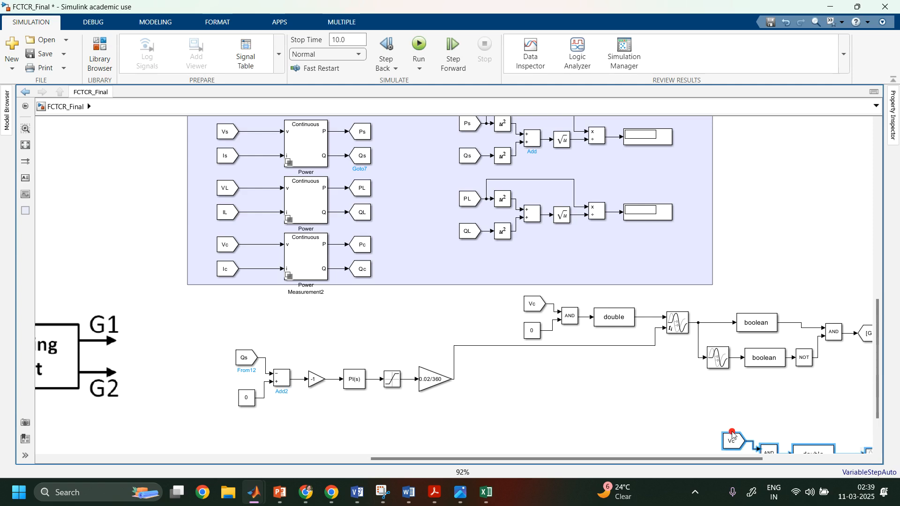
drag(733, 440, 534, 391)
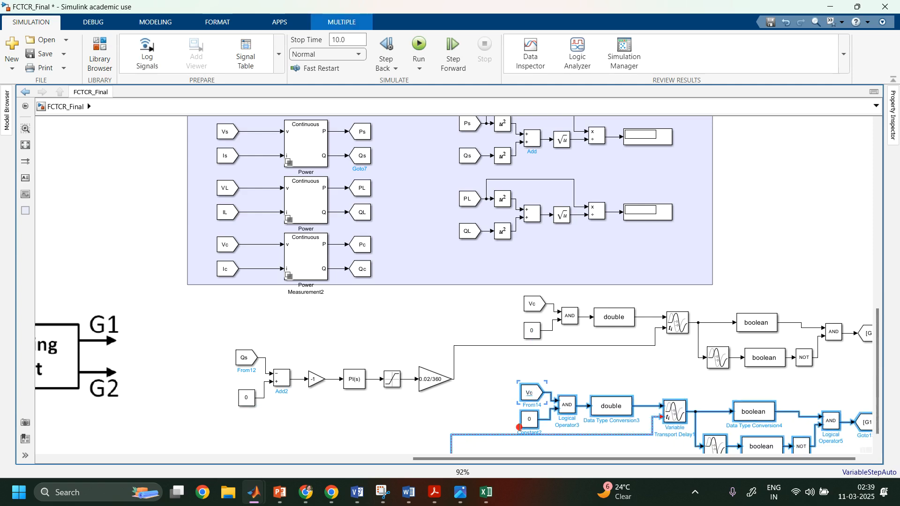
click(512, 440)
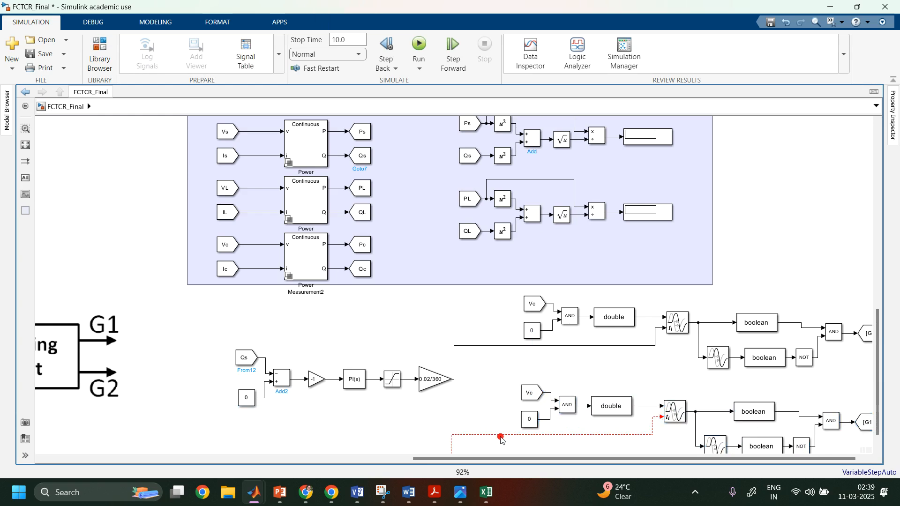
- Delete the dangling line at the copied chain's Variable Transport Delay and shift the Saturation block closer to the PI controller
click(501, 438)
key(Delete)
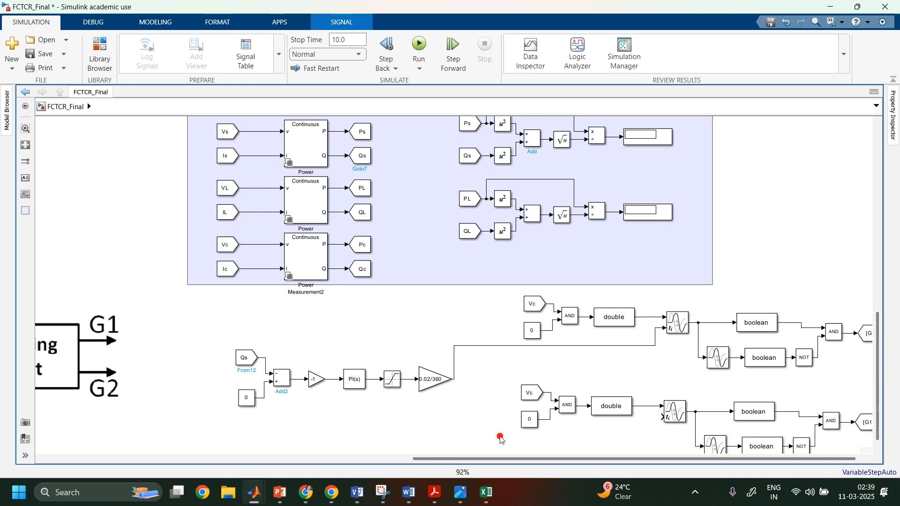
click(433, 386)
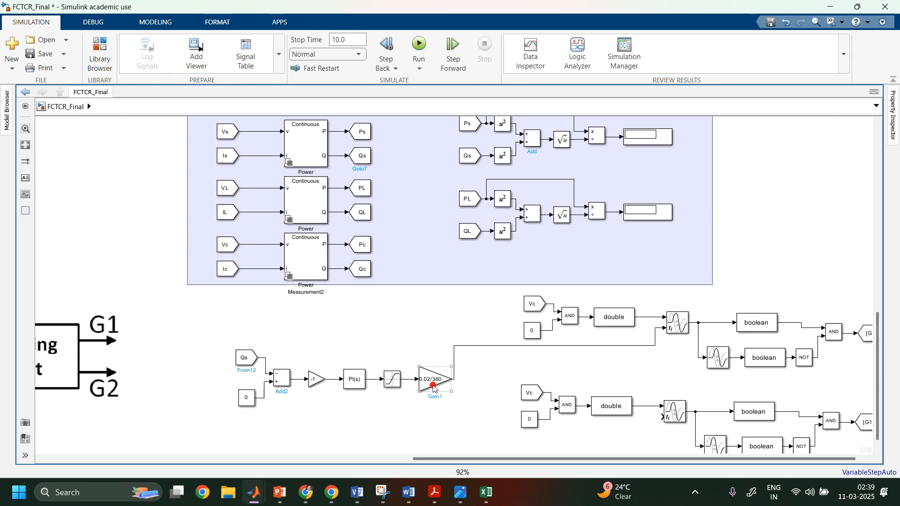
drag(416, 384, 386, 382)
click(436, 434)
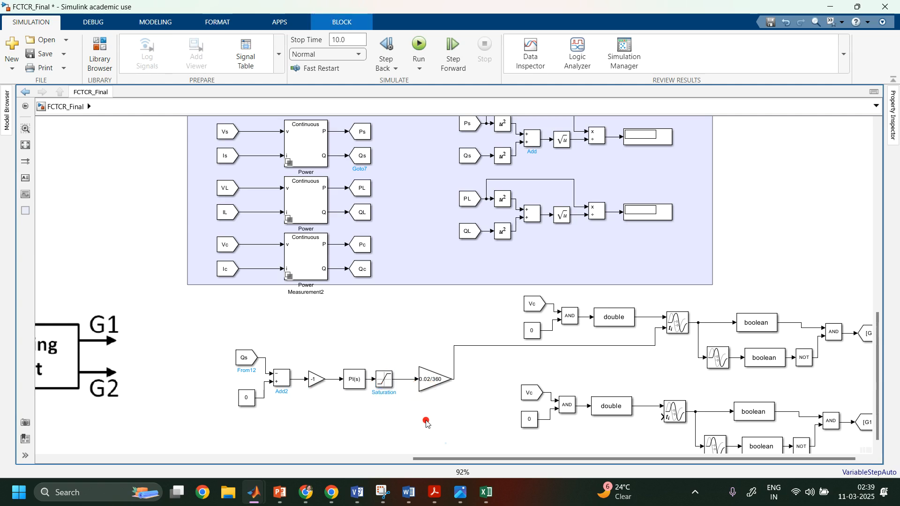
- Place an Add block below the 0.02/360 gain and branch the Saturation output to its first input
click(425, 388)
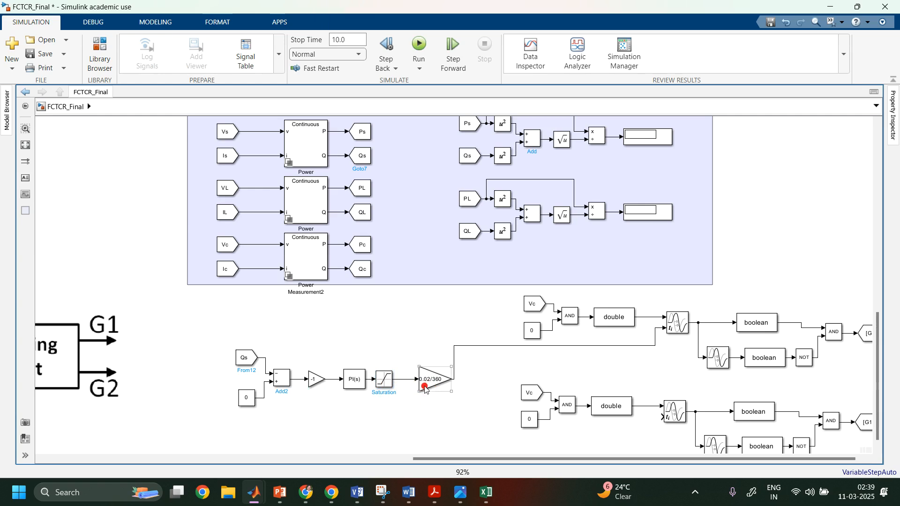
click(434, 430)
double_click(434, 431)
text(add)
key(Return)
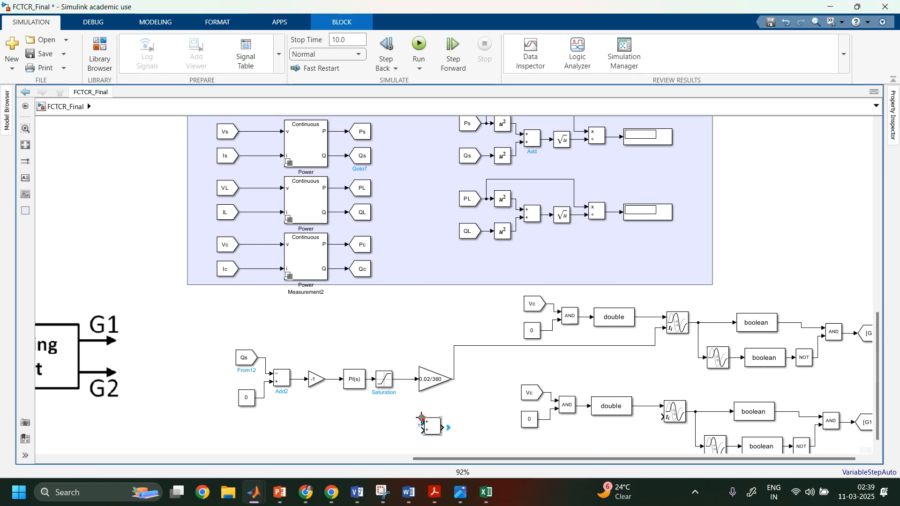
drag(425, 423, 407, 379)
click(389, 430)
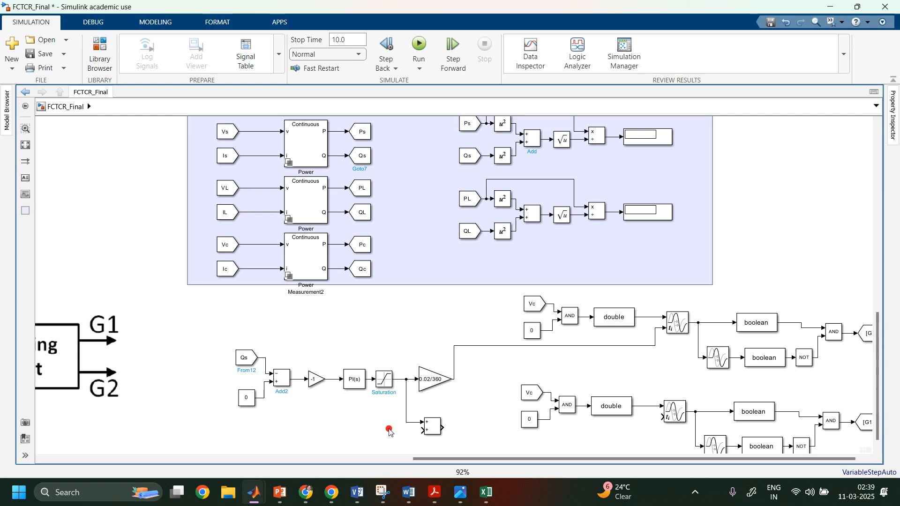
- Insert a Constant block beside the new Add block and connect it to the second input
double_click(390, 430)
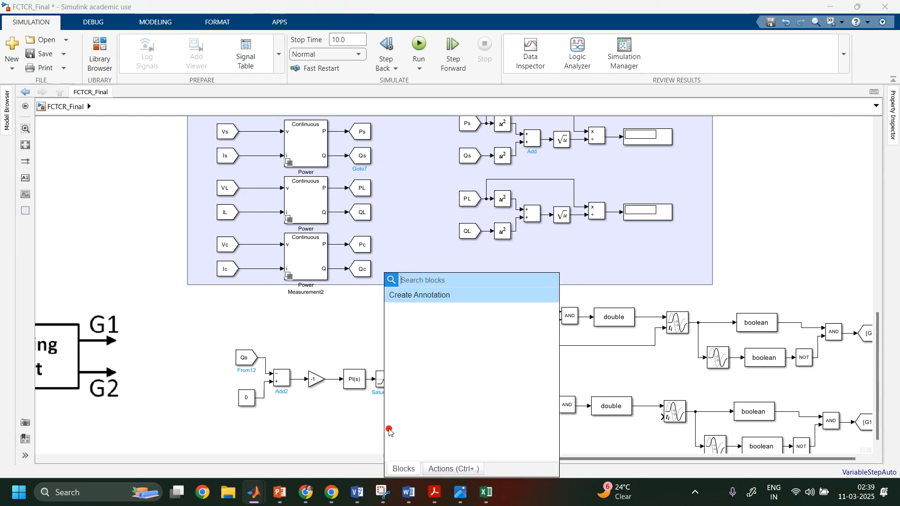
text(1)
key(BackSpace)
text(cons)
key(Return)
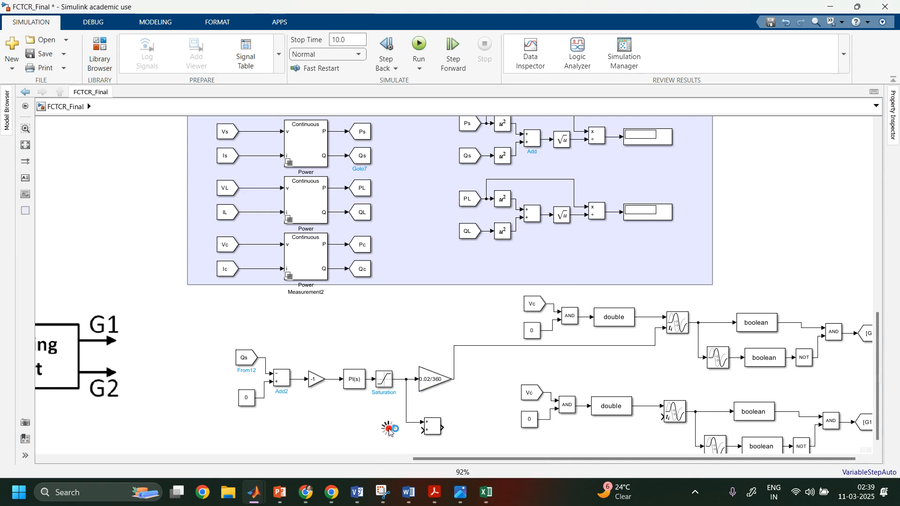
drag(397, 428, 423, 430)
- Set the new Constant block's value to 180
click(389, 435)
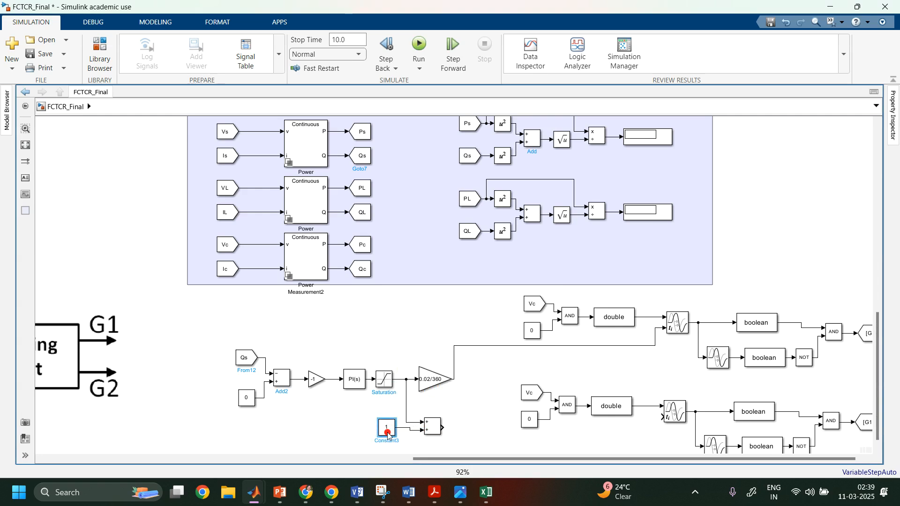
double_click(387, 429)
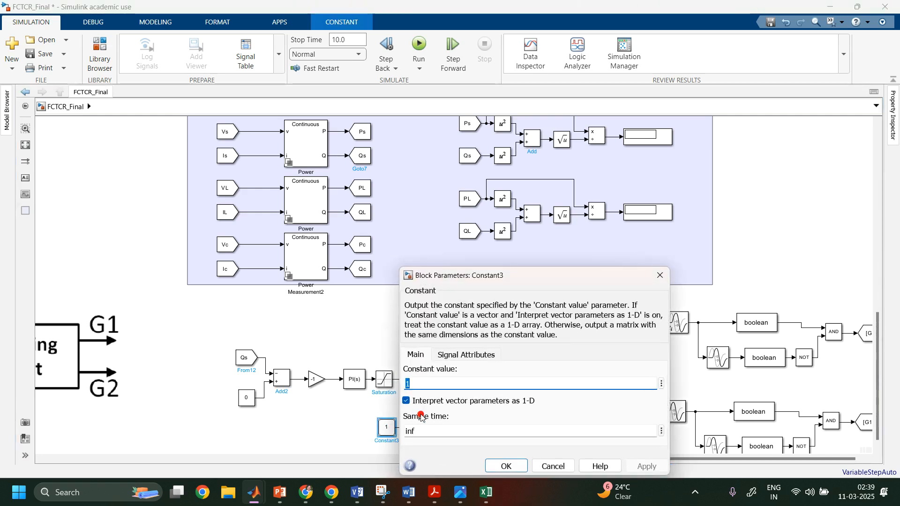
text(180)
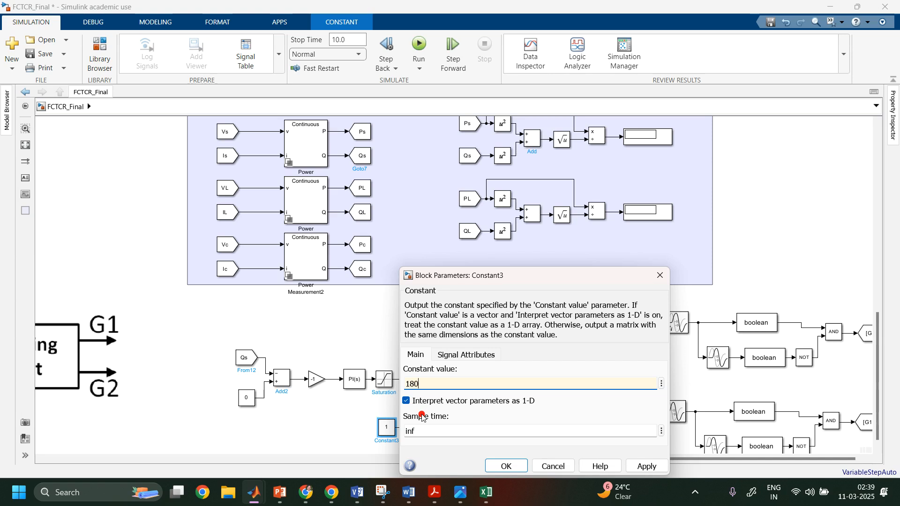
click(647, 466)
click(507, 466)
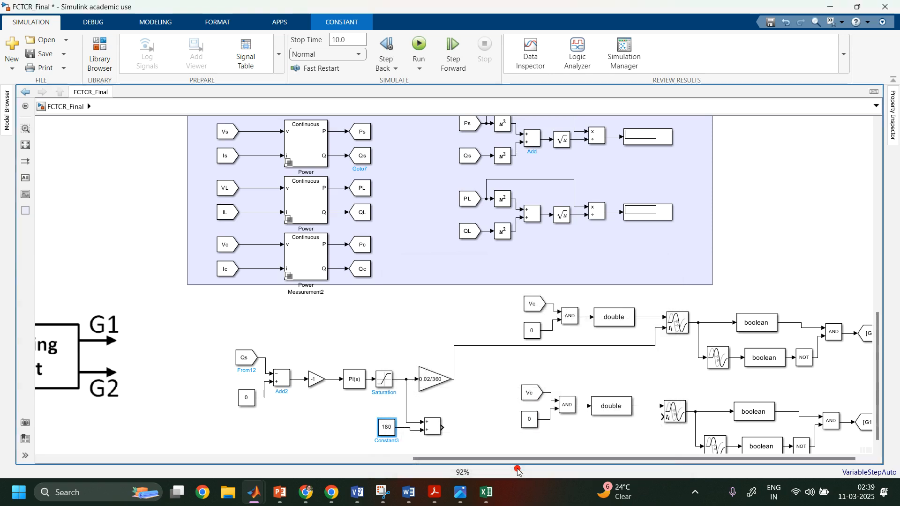
- Copy the 0.02/360 gain after the new Add block and wire it to the lower Variable Transport Delay's delay input
click(436, 383)
drag(436, 384, 470, 428)
key(ctrl+z)
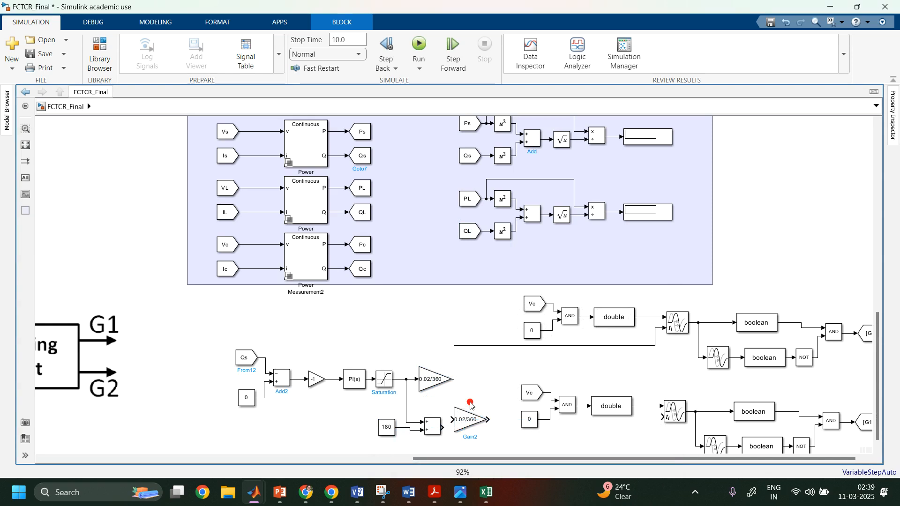
mouse_move(465, 414)
mouse_down()
mouse_move(467, 433)
mouse_move(456, 429)
mouse_up()
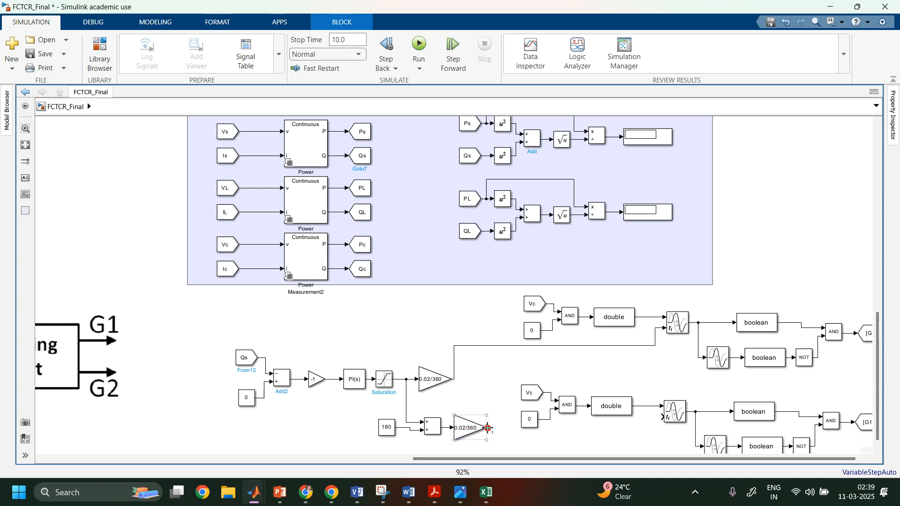
drag(504, 432, 661, 418)
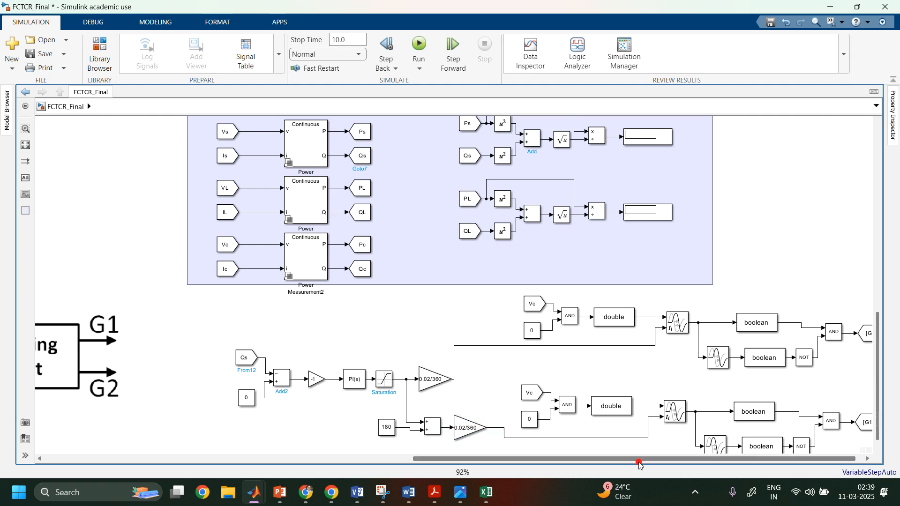
- Set the lower chain's Goto block to tag G2 with global tag visibility
drag(640, 462, 646, 462)
click(859, 421)
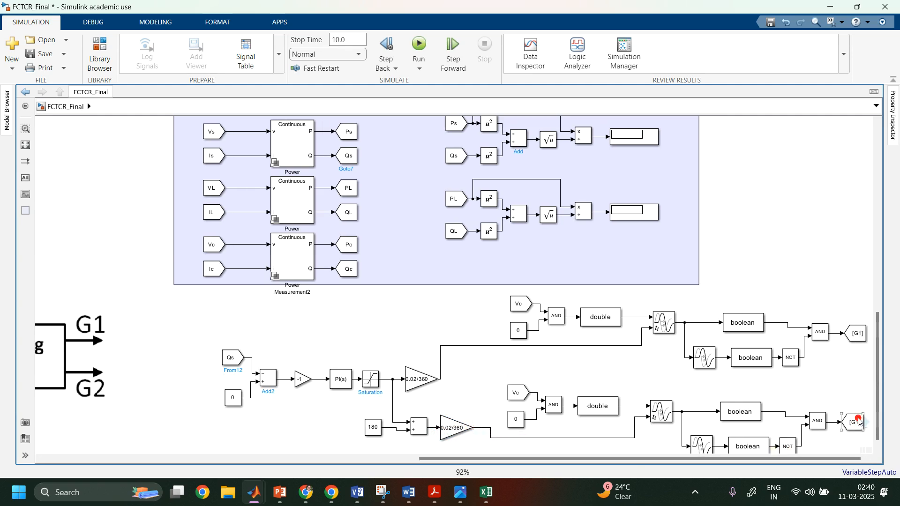
double_click(859, 420)
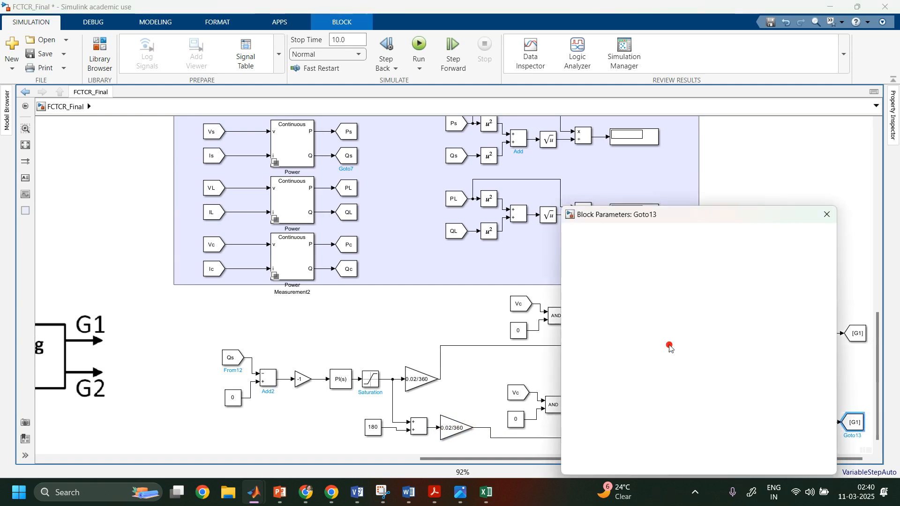
double_click(626, 322)
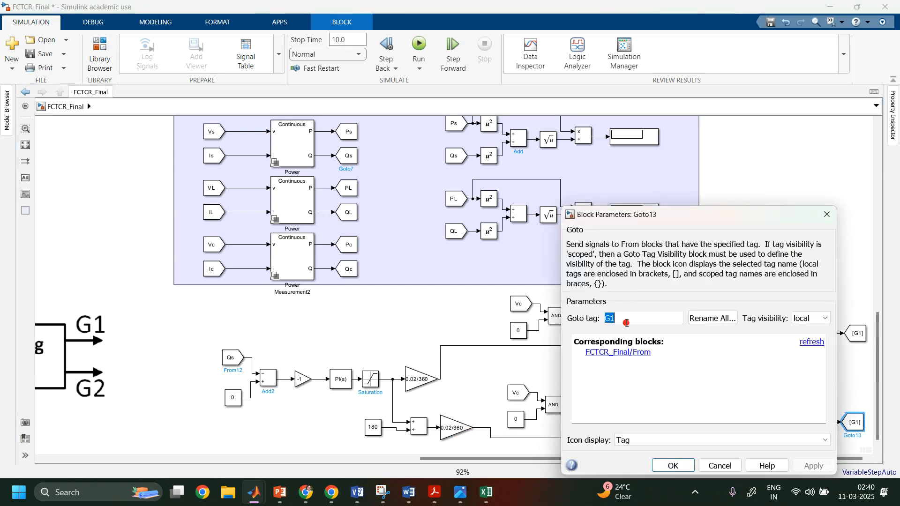
click(629, 323)
key(BackSpace)
text(2)
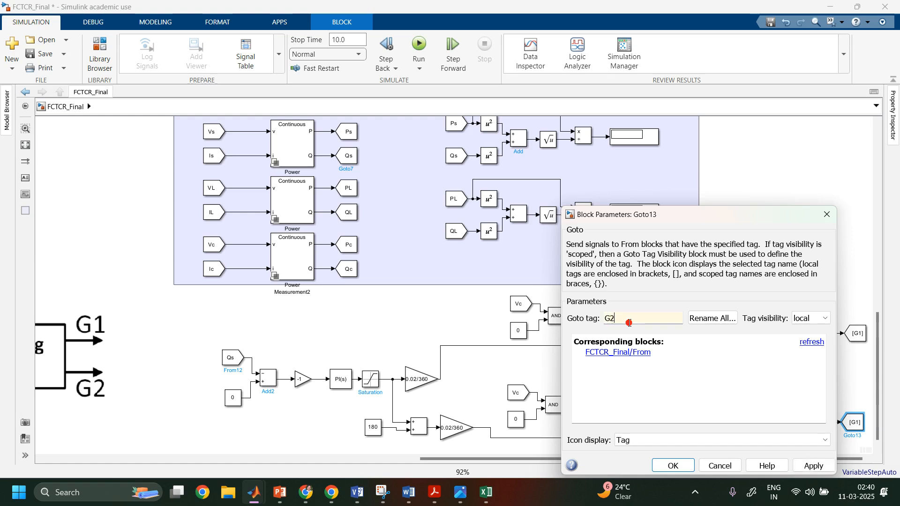
click(805, 318)
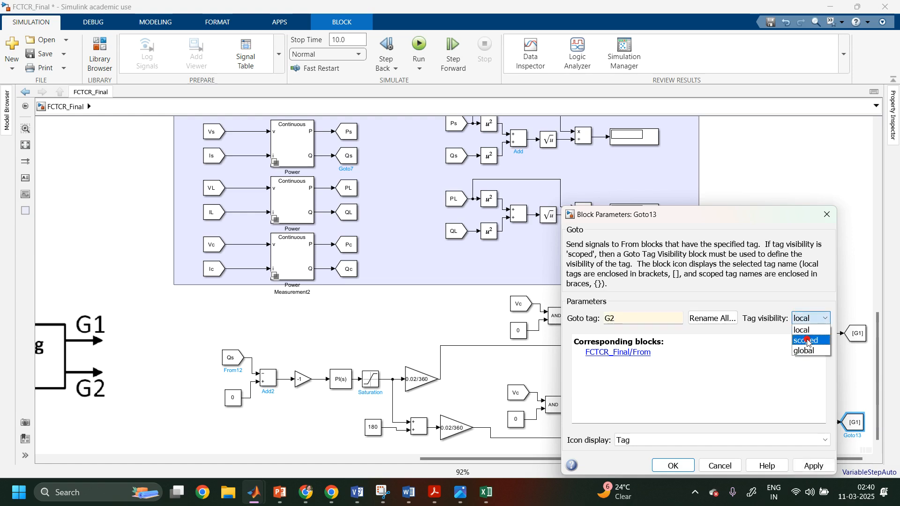
click(808, 352)
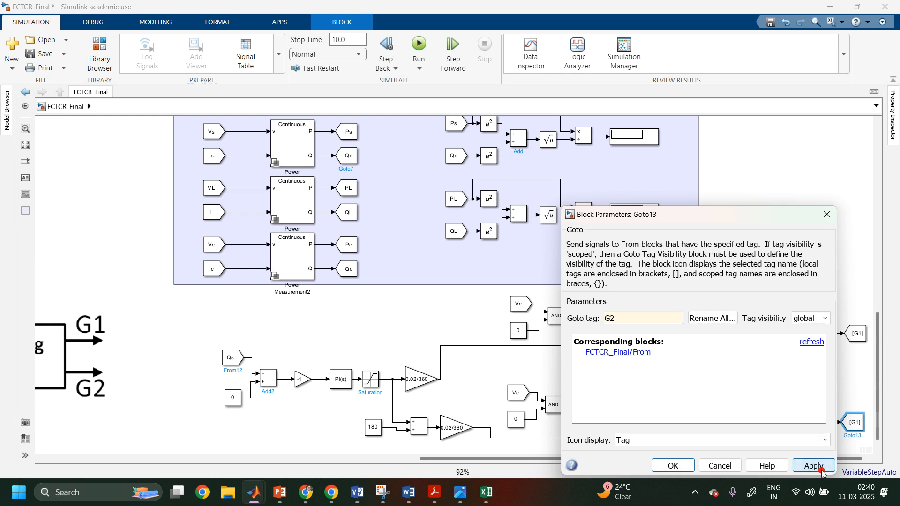
click(688, 471)
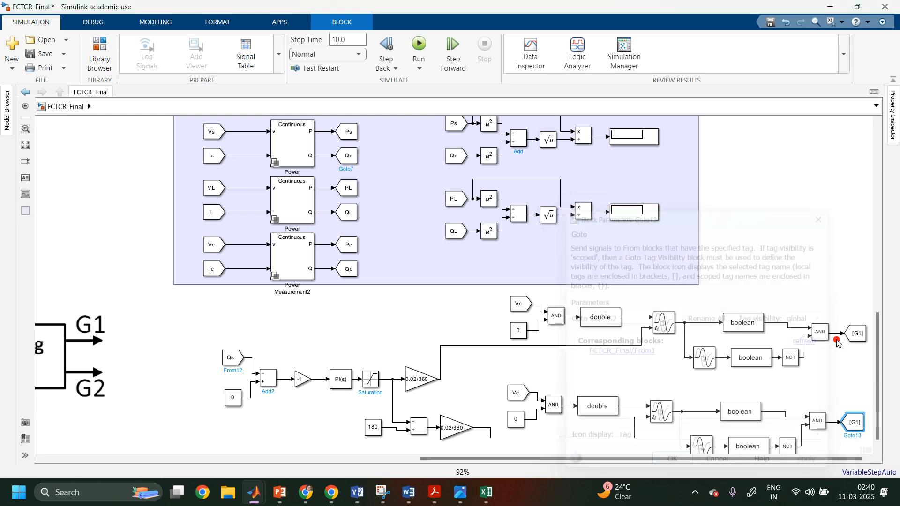
- Set the tag visibility of the upper chain's G1 Goto block to global
double_click(859, 334)
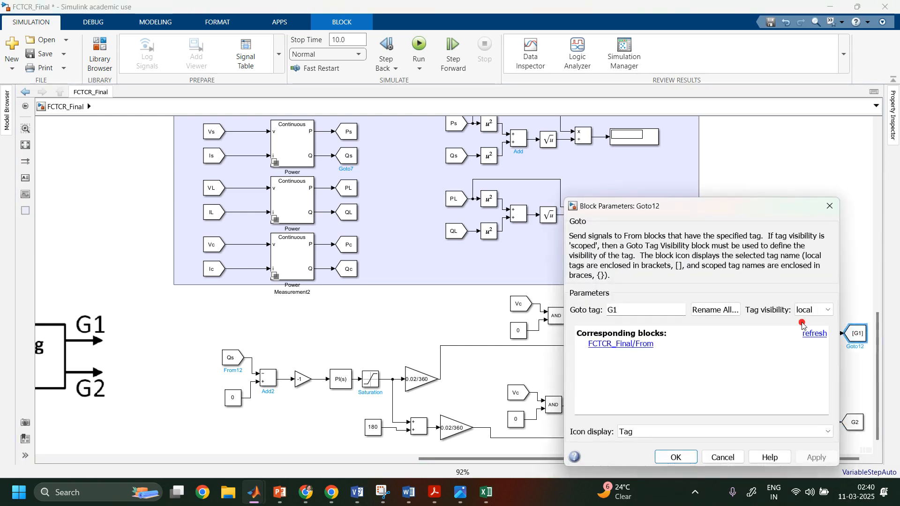
click(808, 306)
click(805, 342)
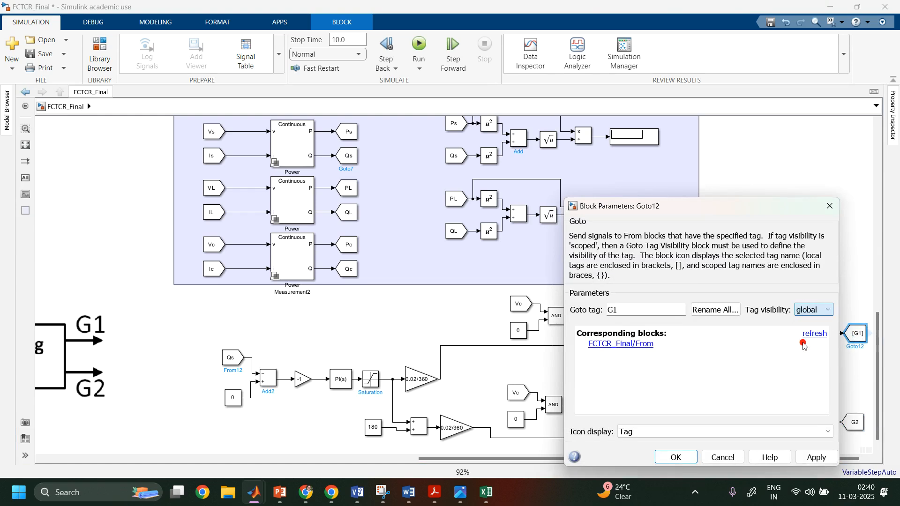
click(828, 463)
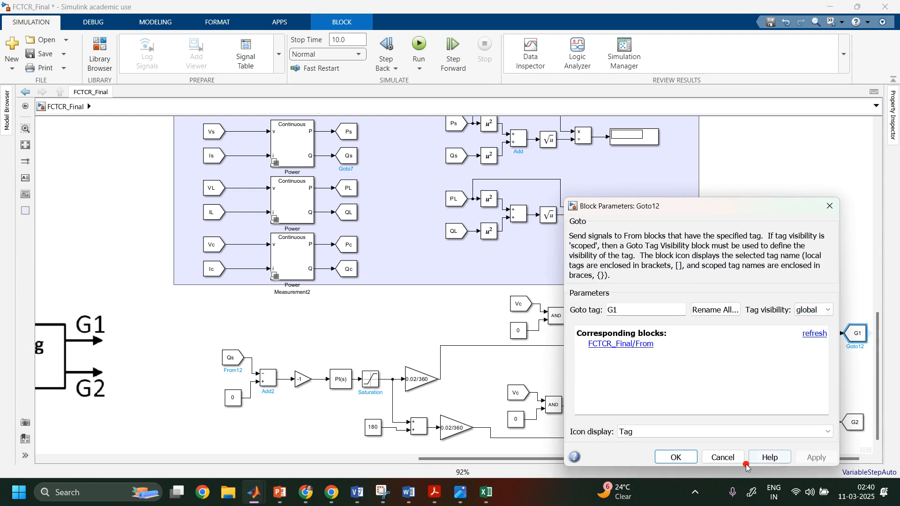
click(675, 462)
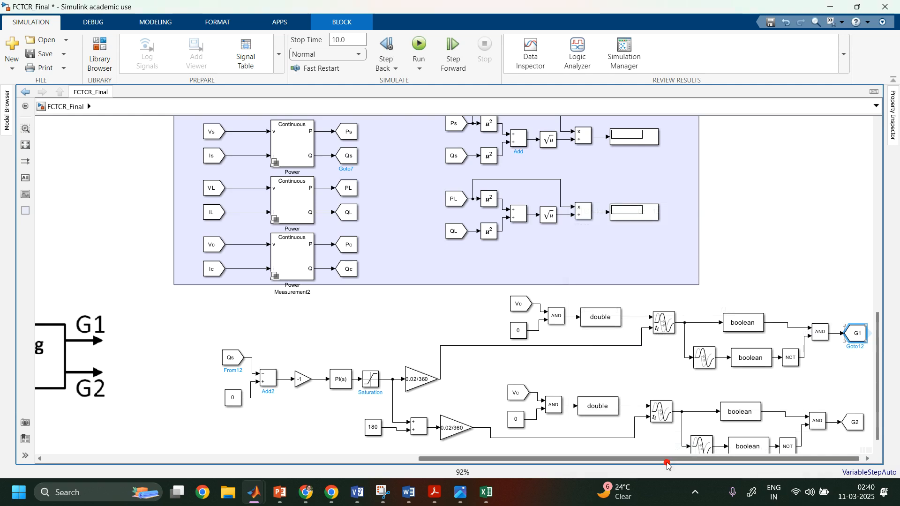
- Move the upper 0.02/360 gain higher to straighten its output line, and realign the 180 constant with the Add block's second input
click(427, 386)
drag(427, 384, 427, 346)
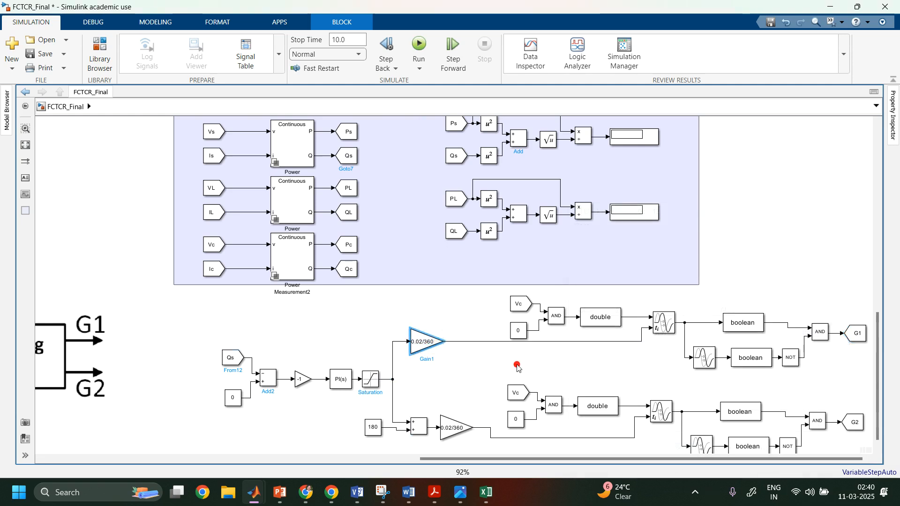
click(458, 437)
drag(458, 437, 368, 450)
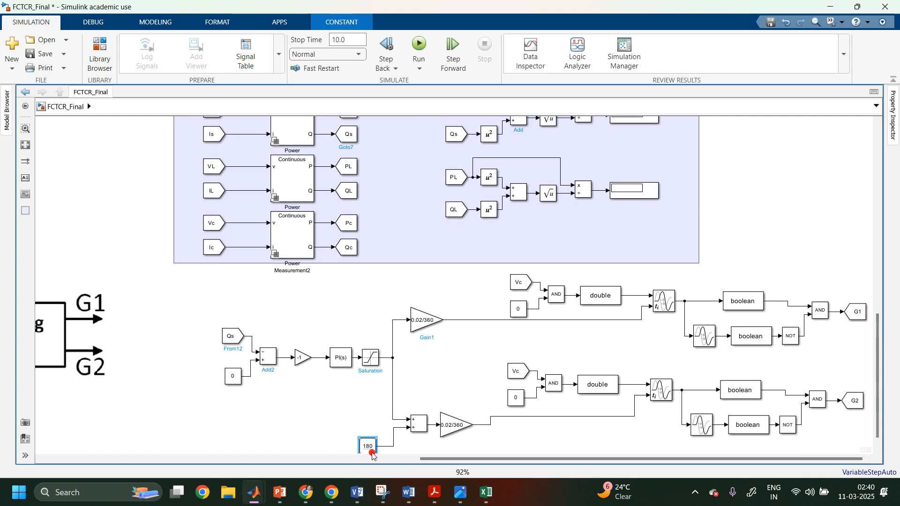
drag(369, 450, 364, 432)
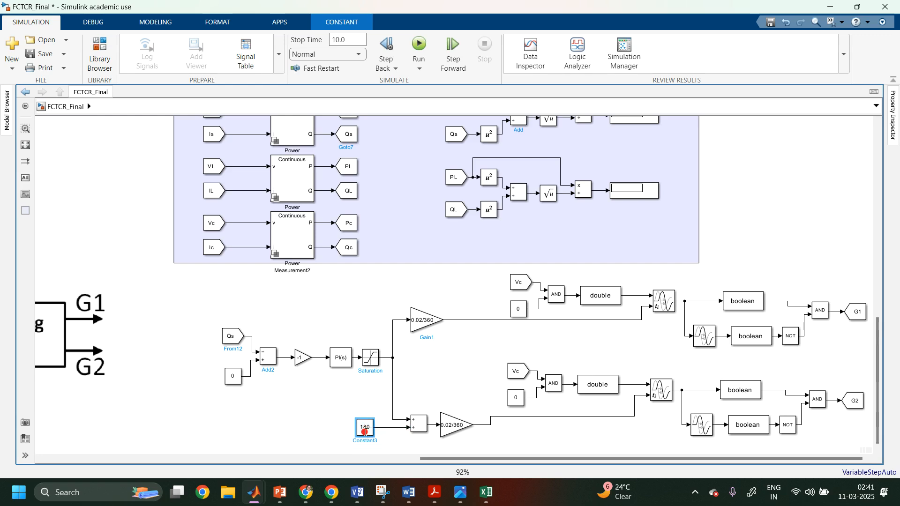
- Enclose the whole firing angle and triggering circuit in an area titled Controller
drag(180, 271, 837, 441)
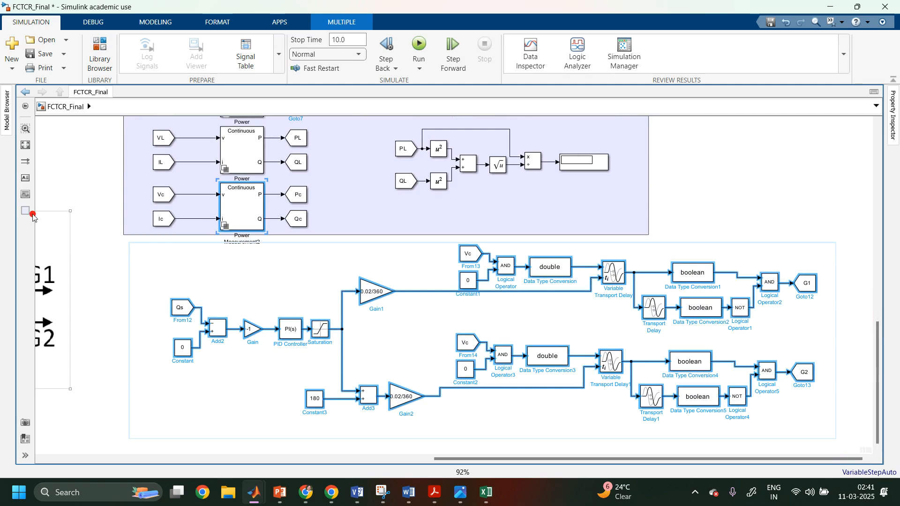
mouse_move(26, 214)
mouse_down()
mouse_move(434, 366)
mouse_move(530, 389)
mouse_move(535, 416)
mouse_move(830, 429)
mouse_up()
click(172, 275)
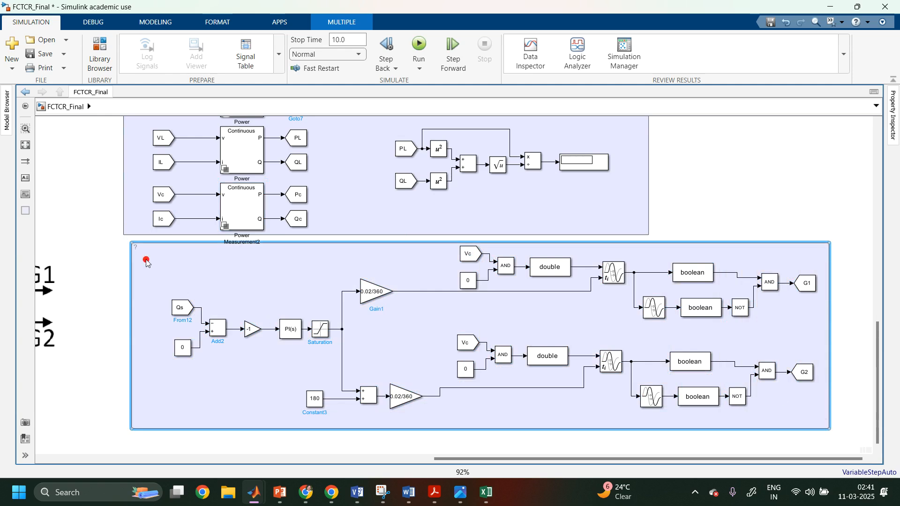
click(138, 247)
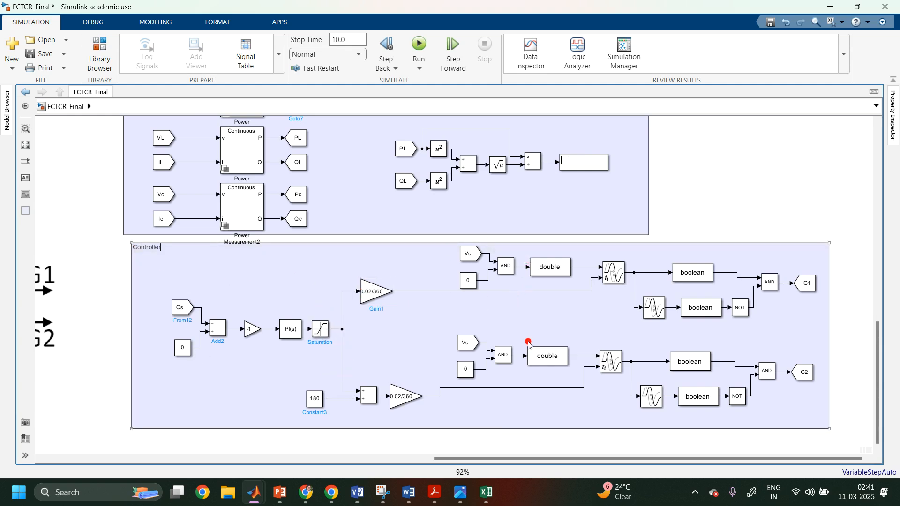
click(640, 424)
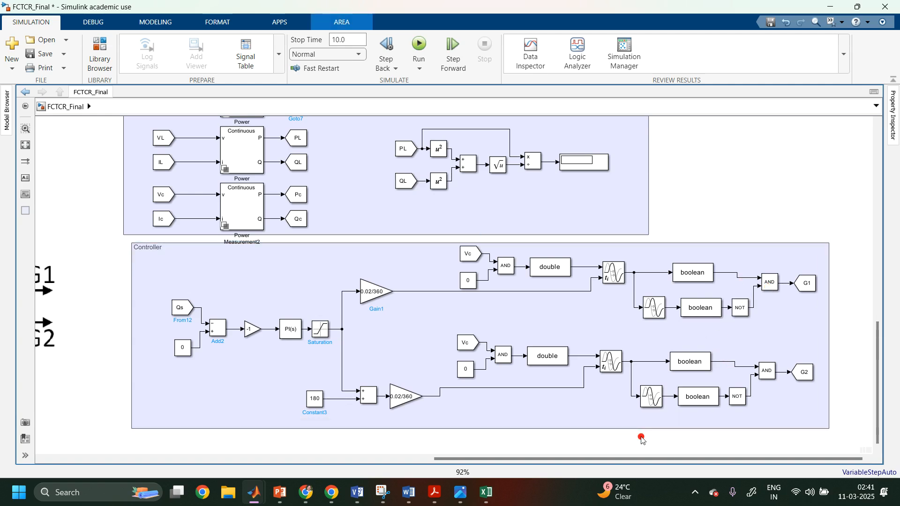
click(641, 438)
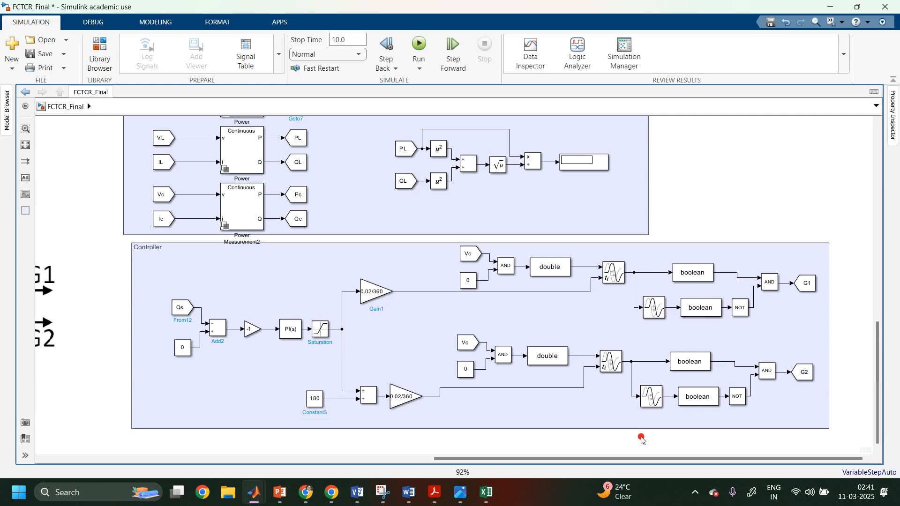